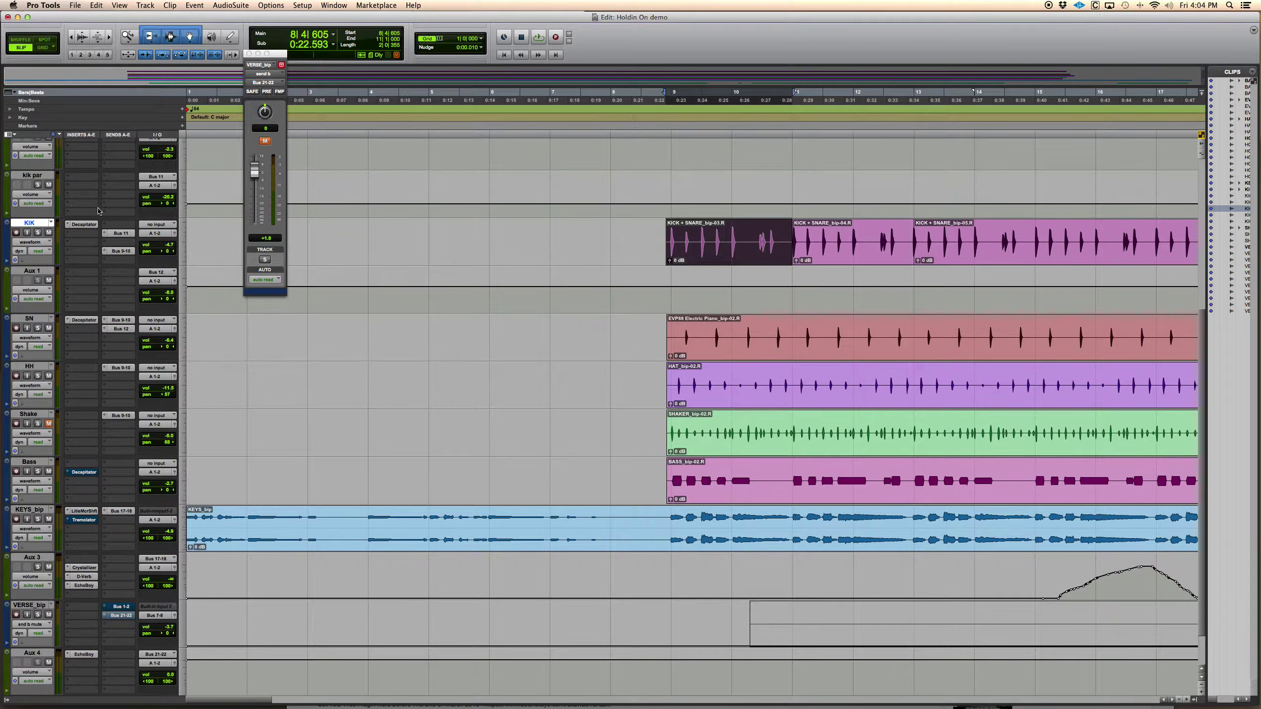
Open the Decapitator insert on the KIK track and move its window clear of the kick clips.
click(87, 226)
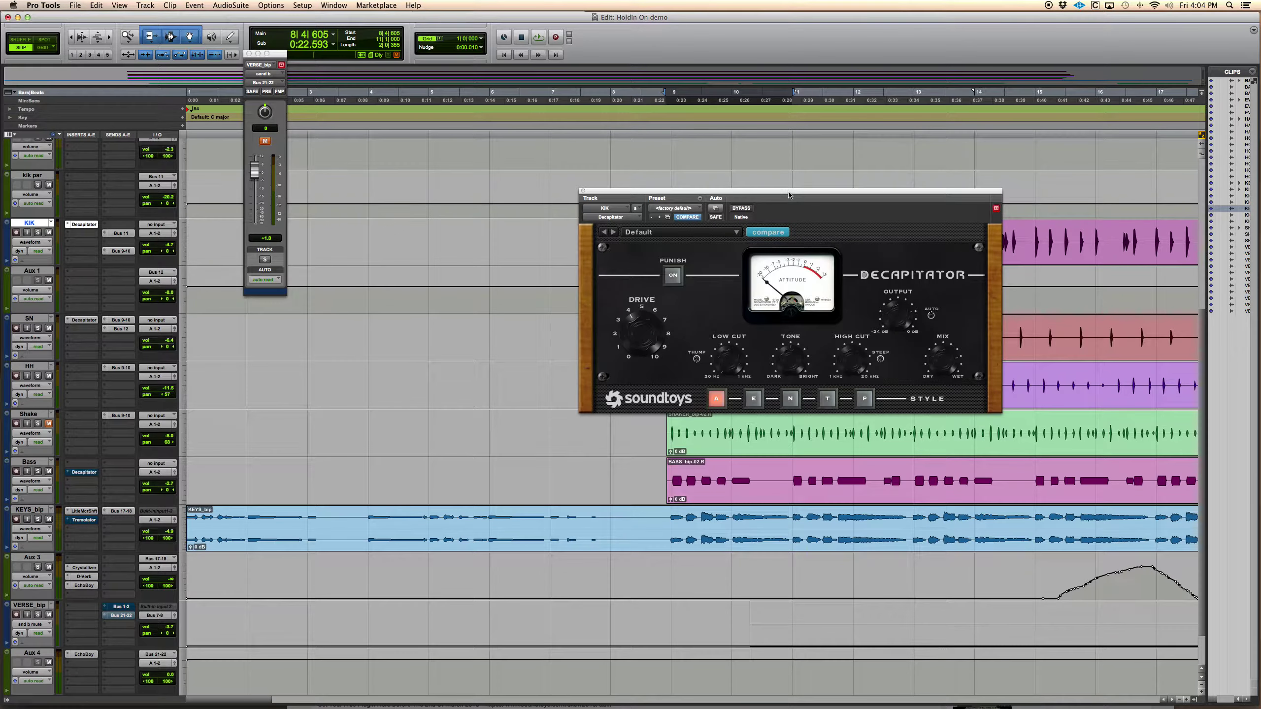
drag(799, 195, 732, 324)
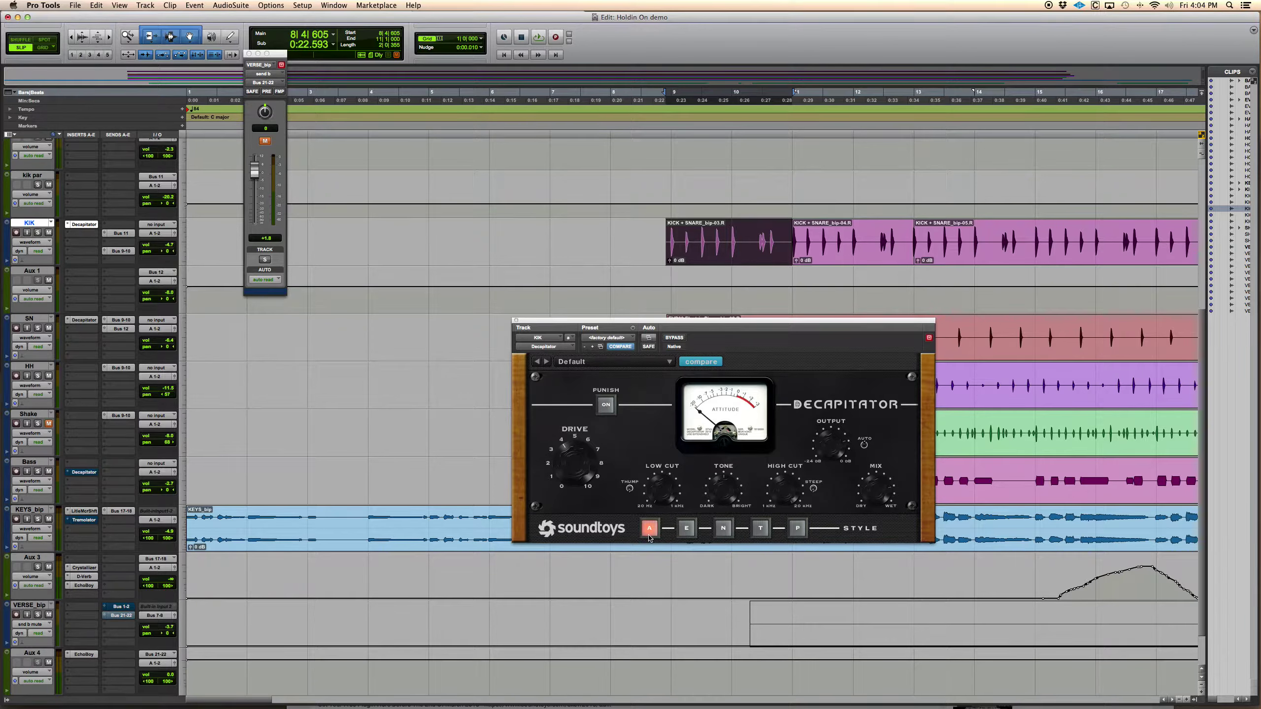
Step through Decapitator's E, N, T, P and A saturation styles on the KIK track.
click(684, 531)
click(726, 530)
click(759, 529)
click(797, 527)
click(764, 528)
click(796, 527)
click(760, 528)
click(645, 529)
click(687, 529)
click(724, 530)
Solo the KIK track with Decapitator set to style A, and play it with the effect active and bypassed.
click(38, 233)
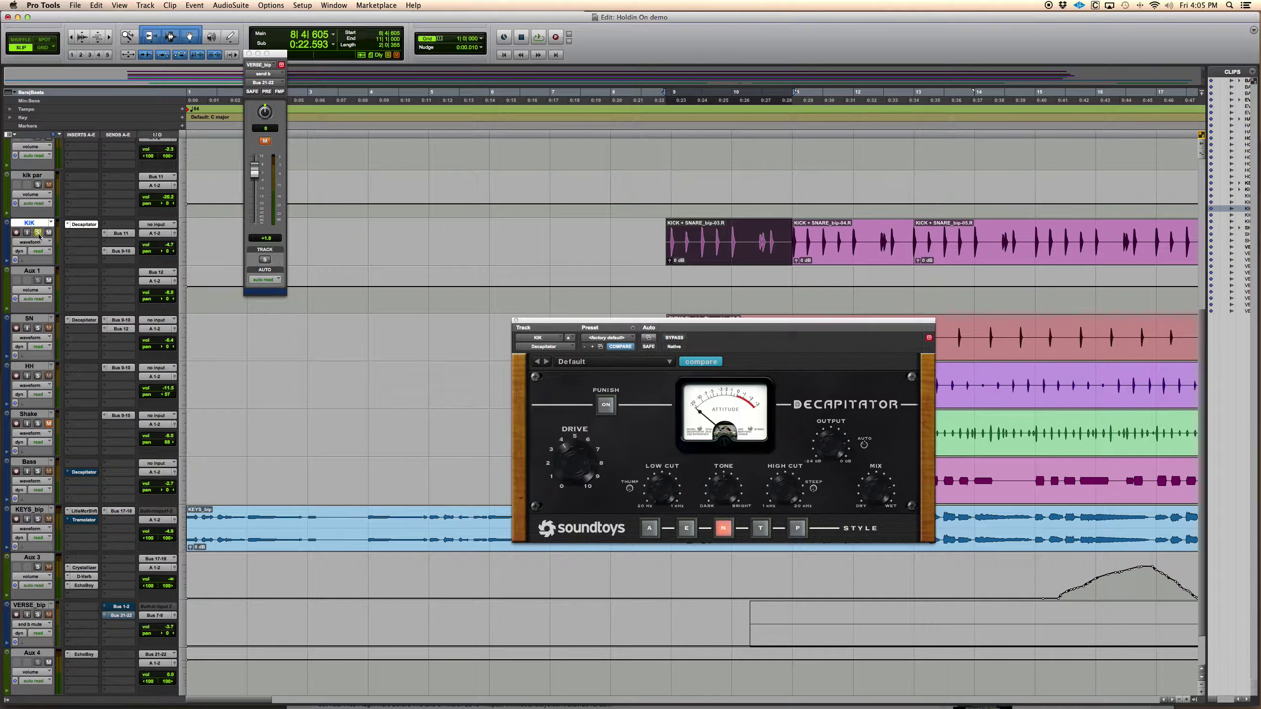
click(645, 530)
key(space)
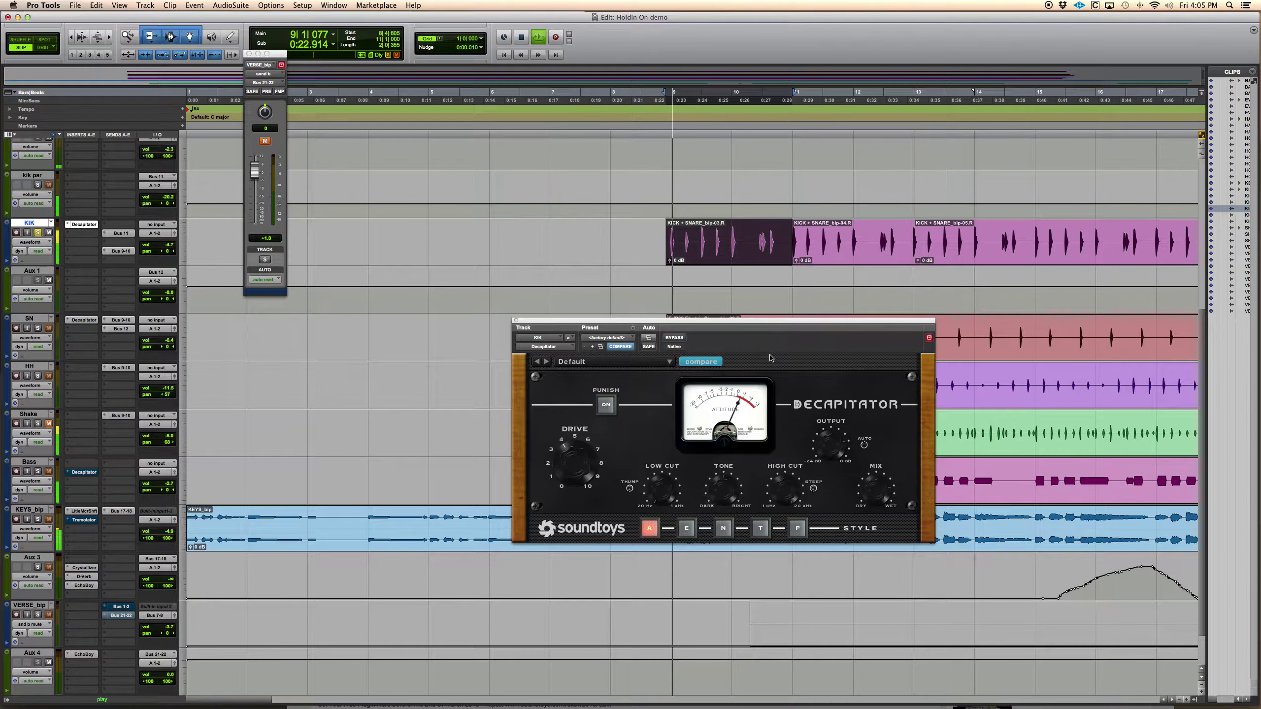
drag(766, 324, 810, 325)
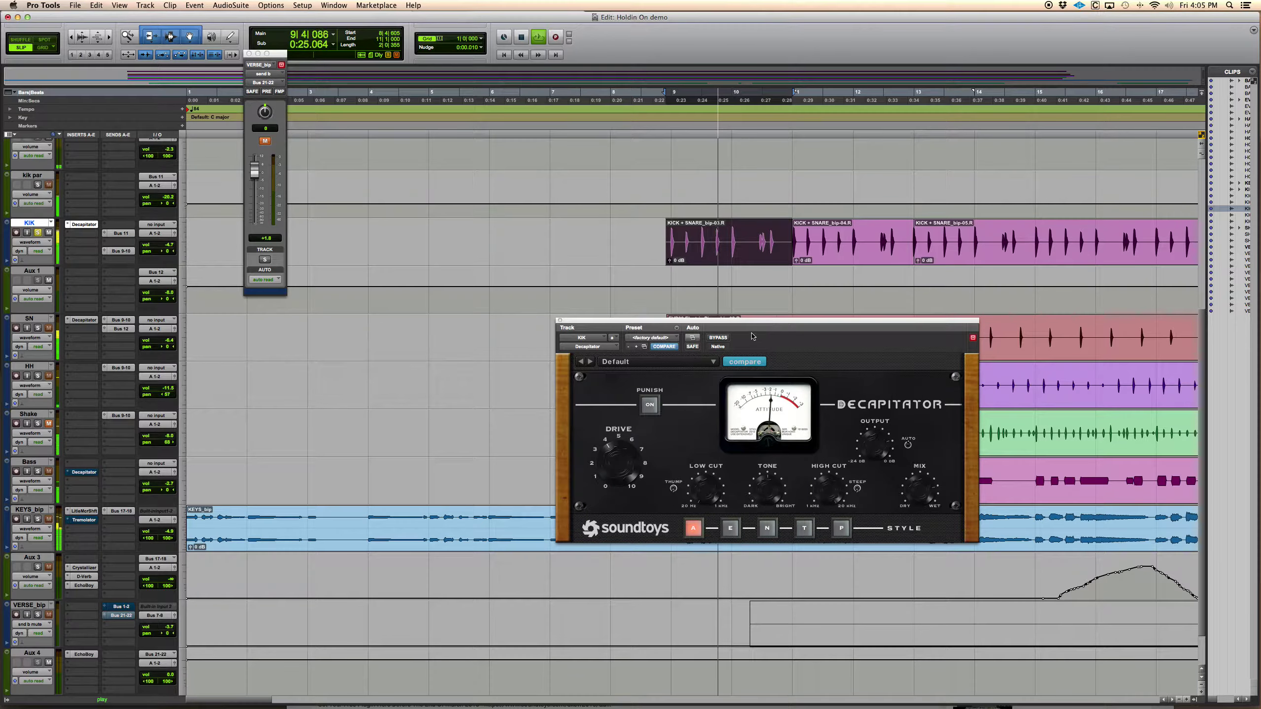
click(722, 337)
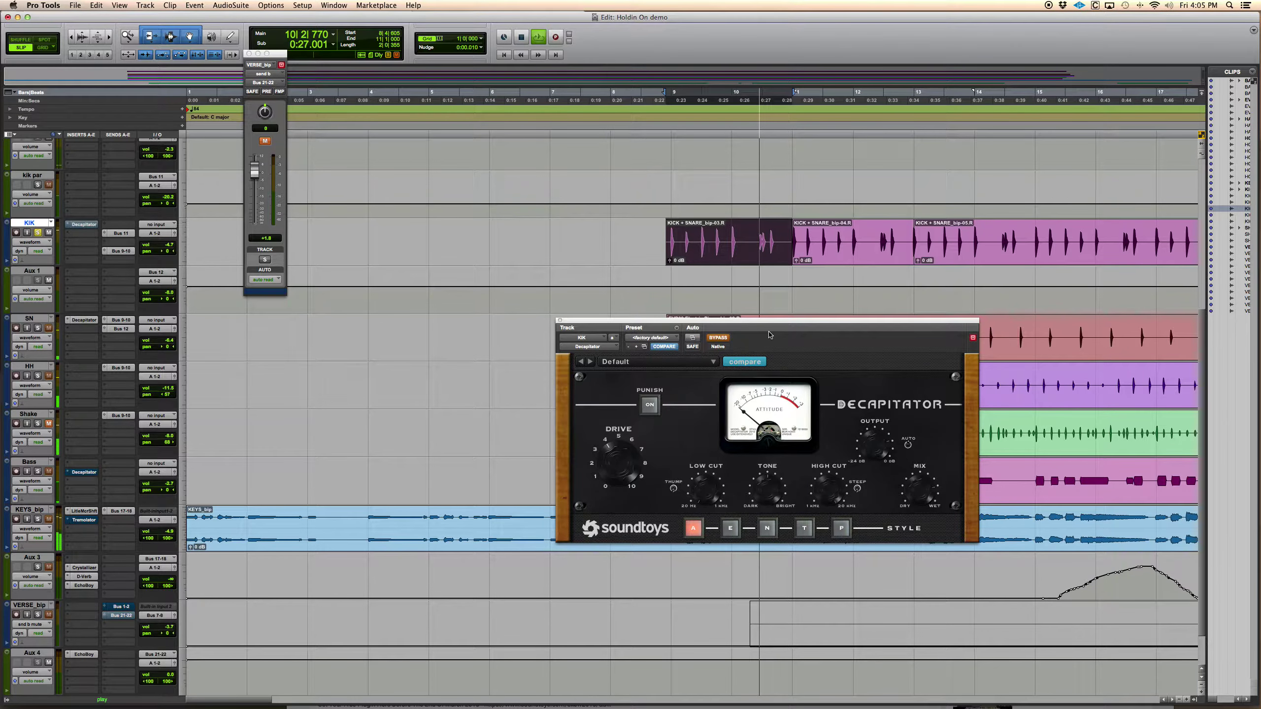
key(space)
Switch to Grid edit mode and select bar 9 of the first KIK clip.
mouse_move(741, 237)
mouse_down()
mouse_move(684, 236)
mouse_move(719, 233)
mouse_up()
key(F4)
click(683, 234)
Loop bar 9 of the kick while toggling Decapitator's bypass, leaving the effect active.
key(space)
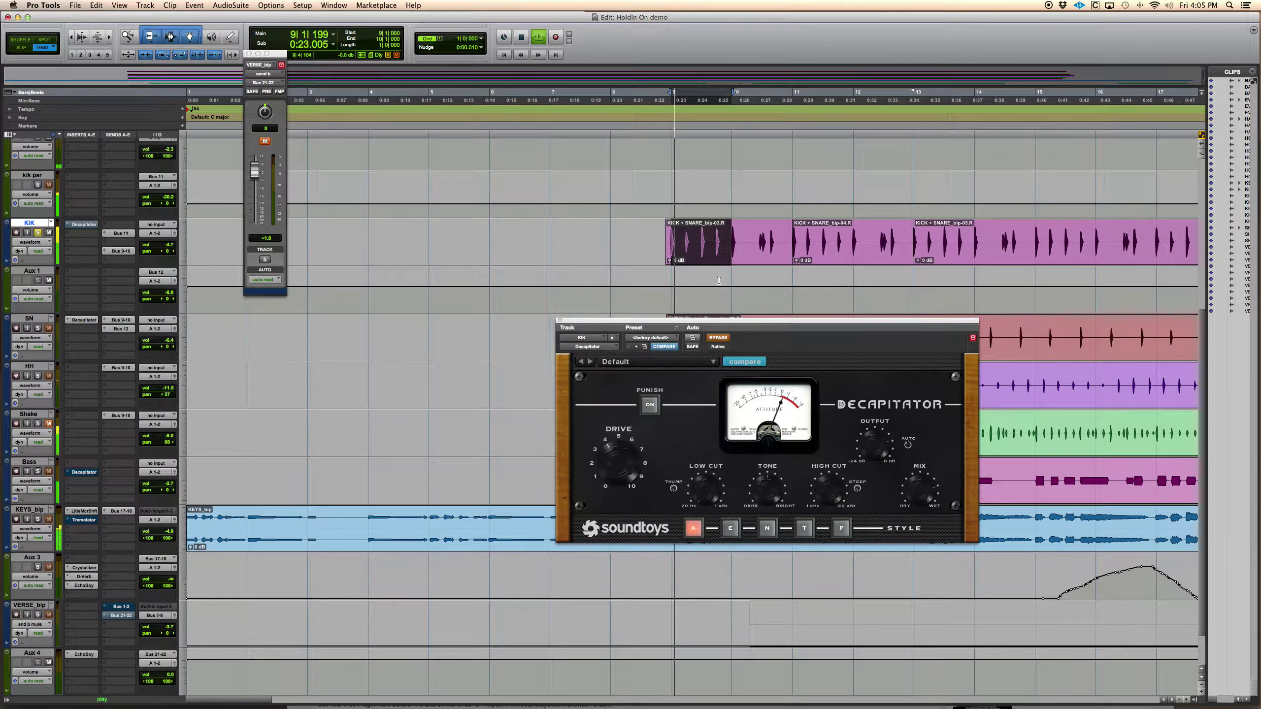
click(718, 338)
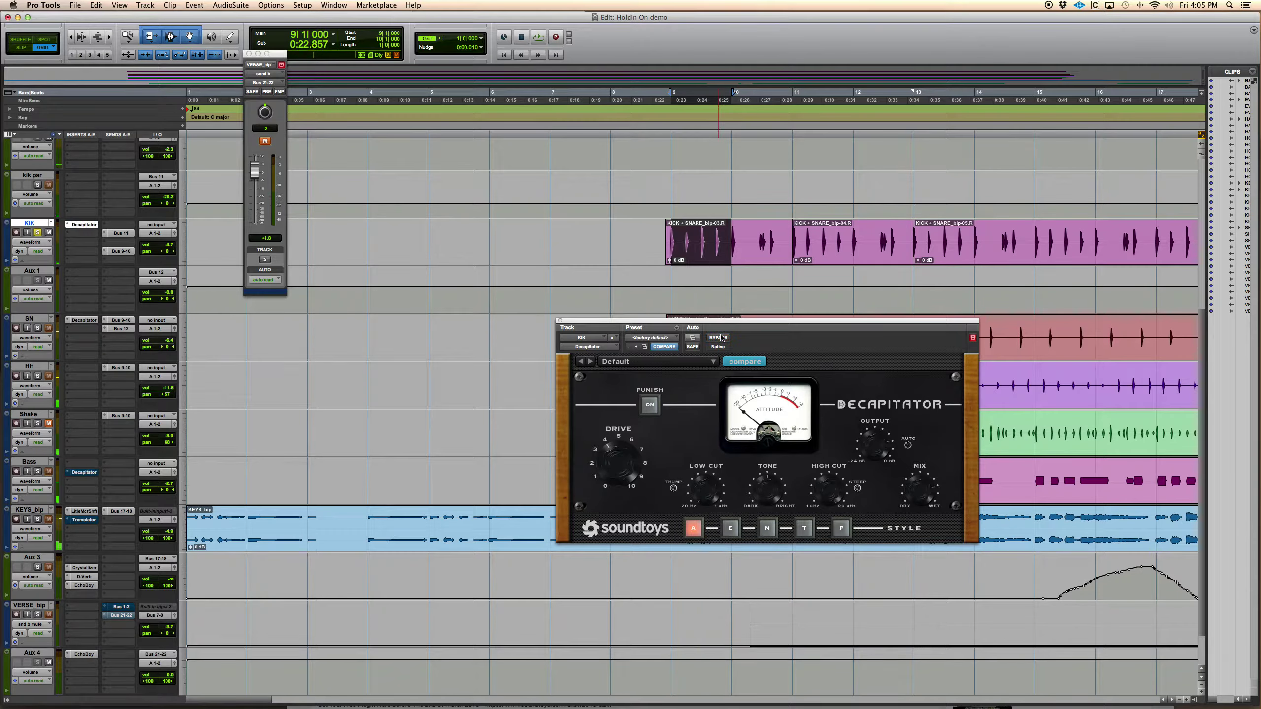
key(space)
key(space)
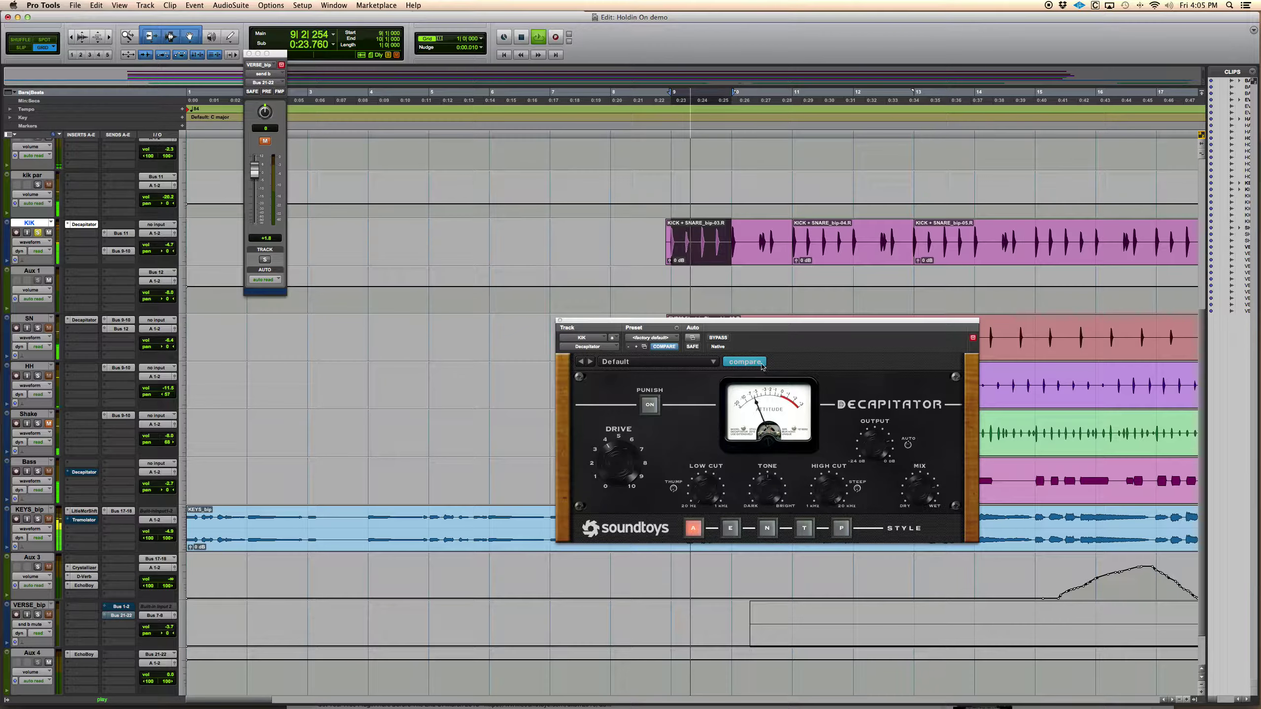
click(722, 339)
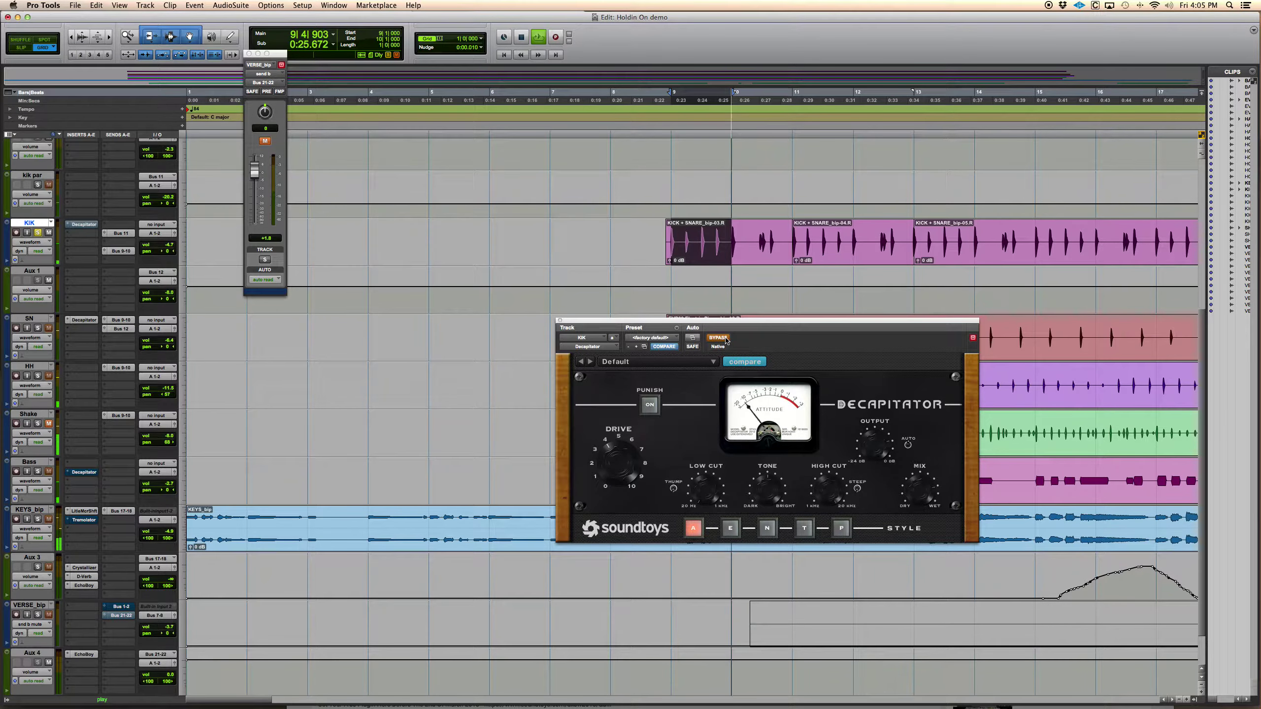
click(725, 339)
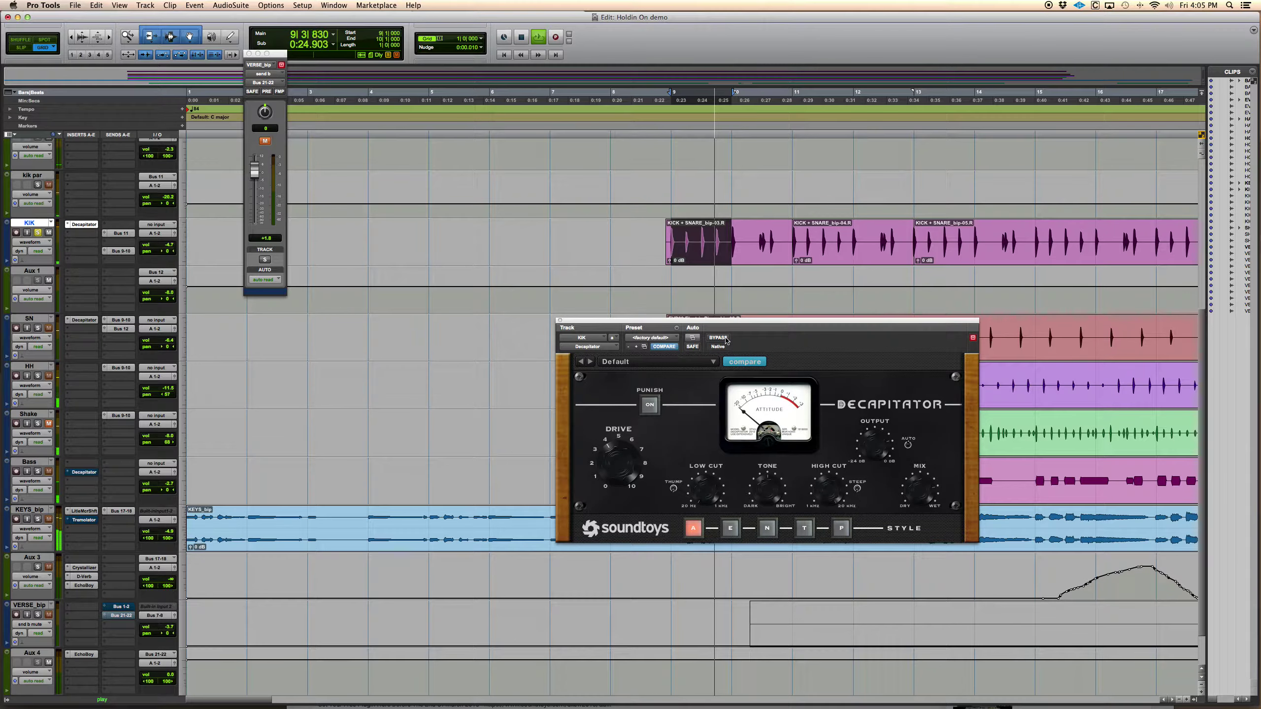
key(space)
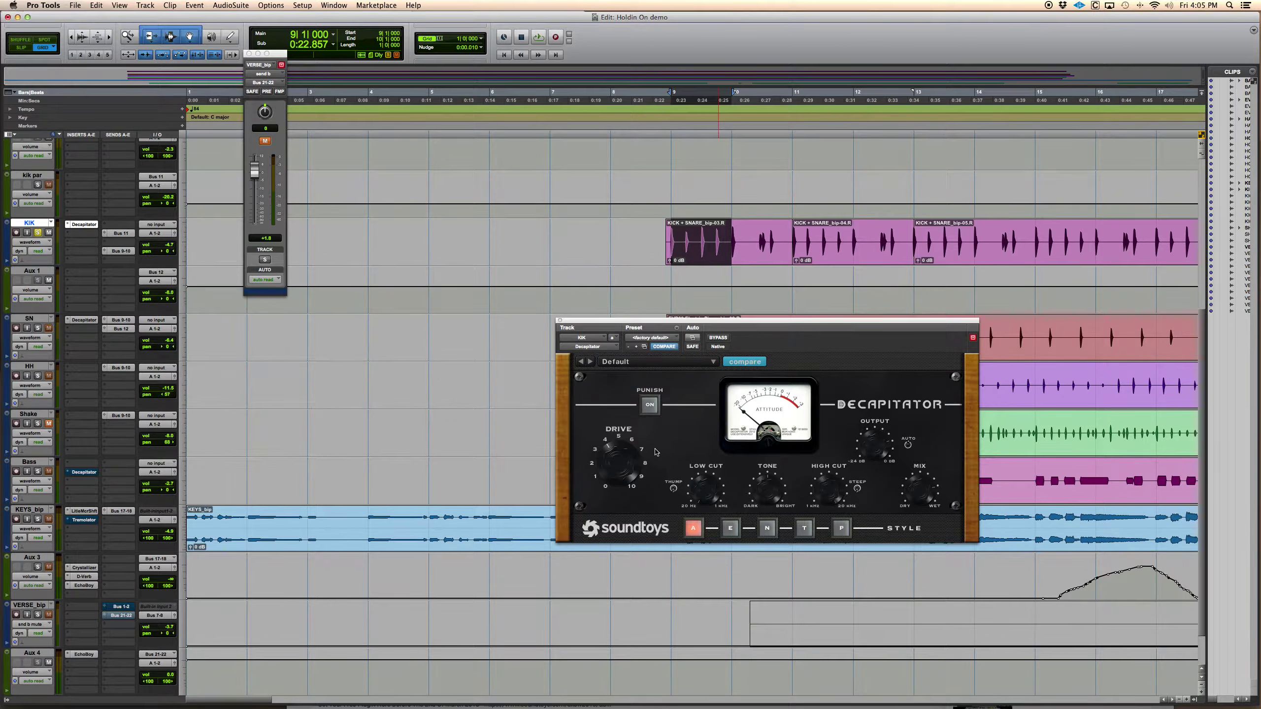
key(space)
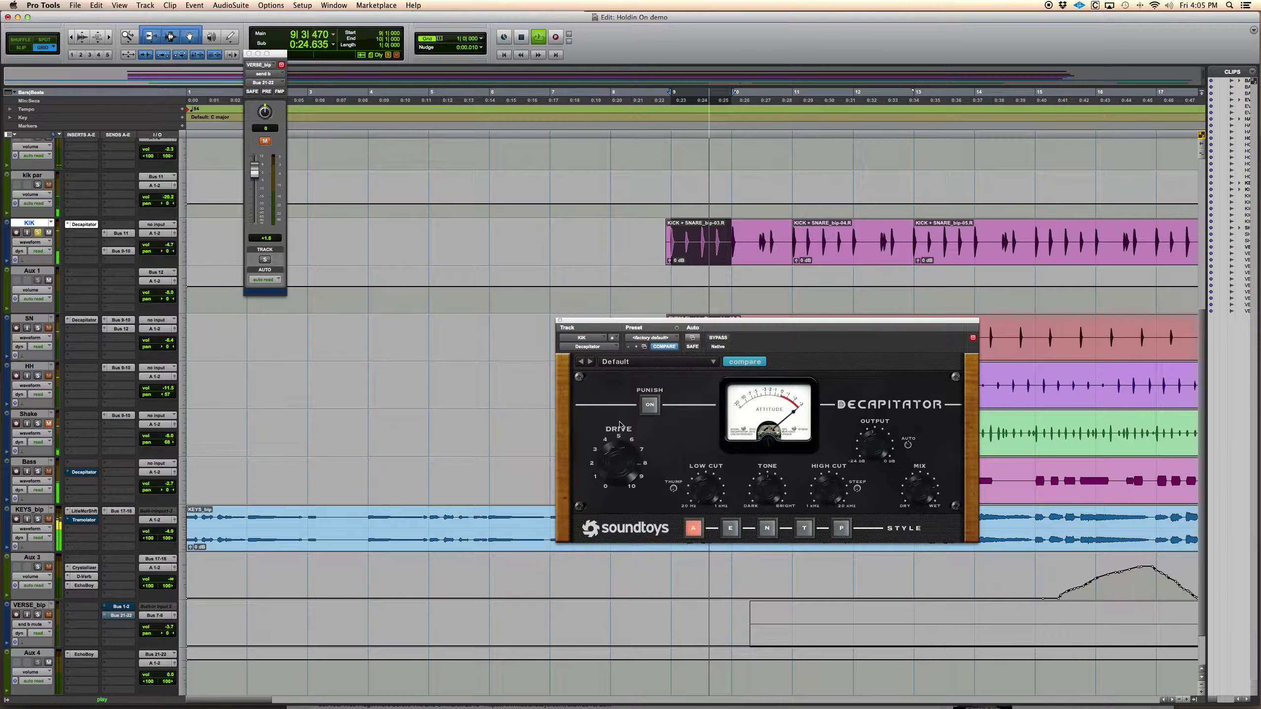
key(space)
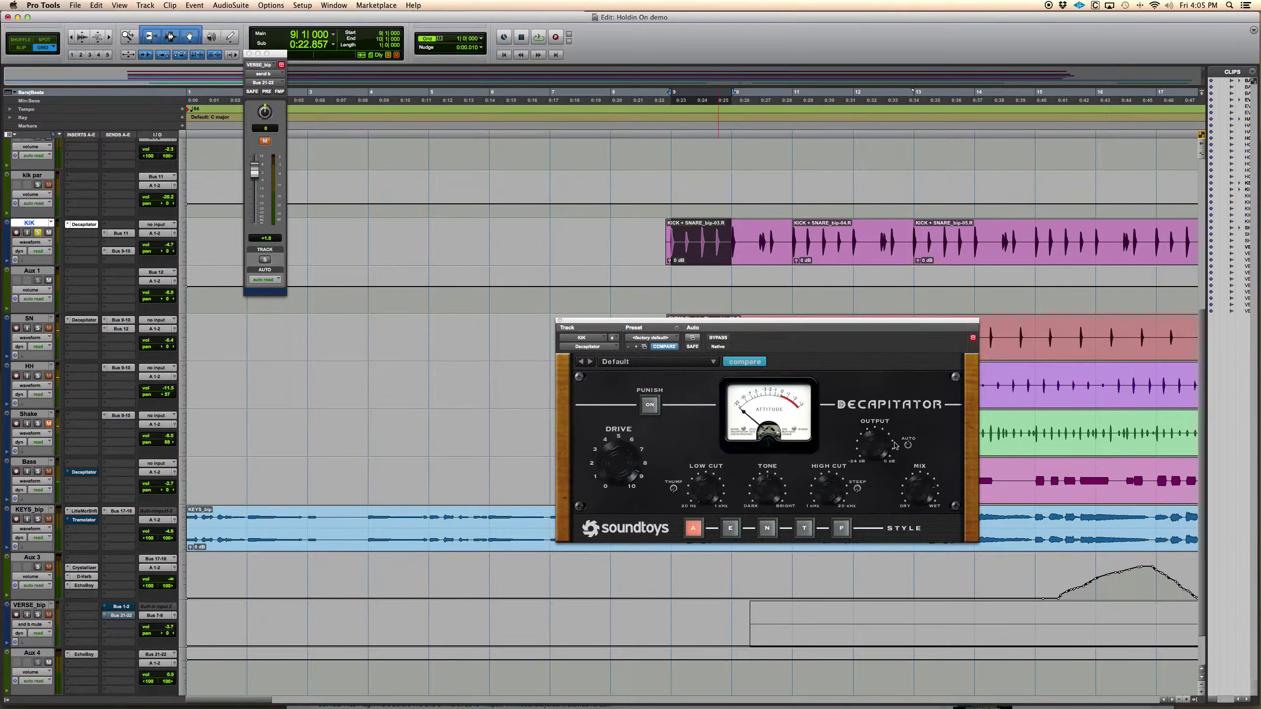
Adjust the Drive amount of the kick's Decapitator.
drag(620, 464, 622, 481)
drag(615, 499, 616, 505)
drag(616, 505, 623, 495)
Play the kick loop to judge the Drive setting, comparing the bypassed and processed sound.
key(space)
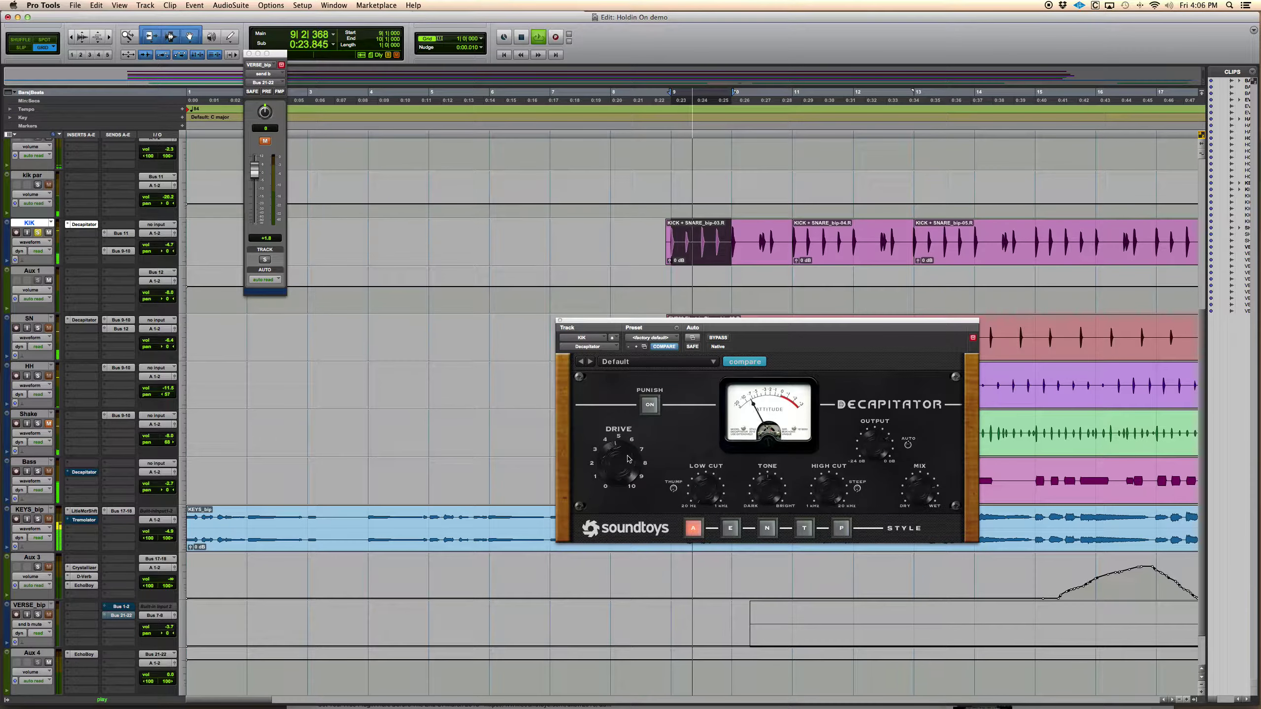
click(718, 338)
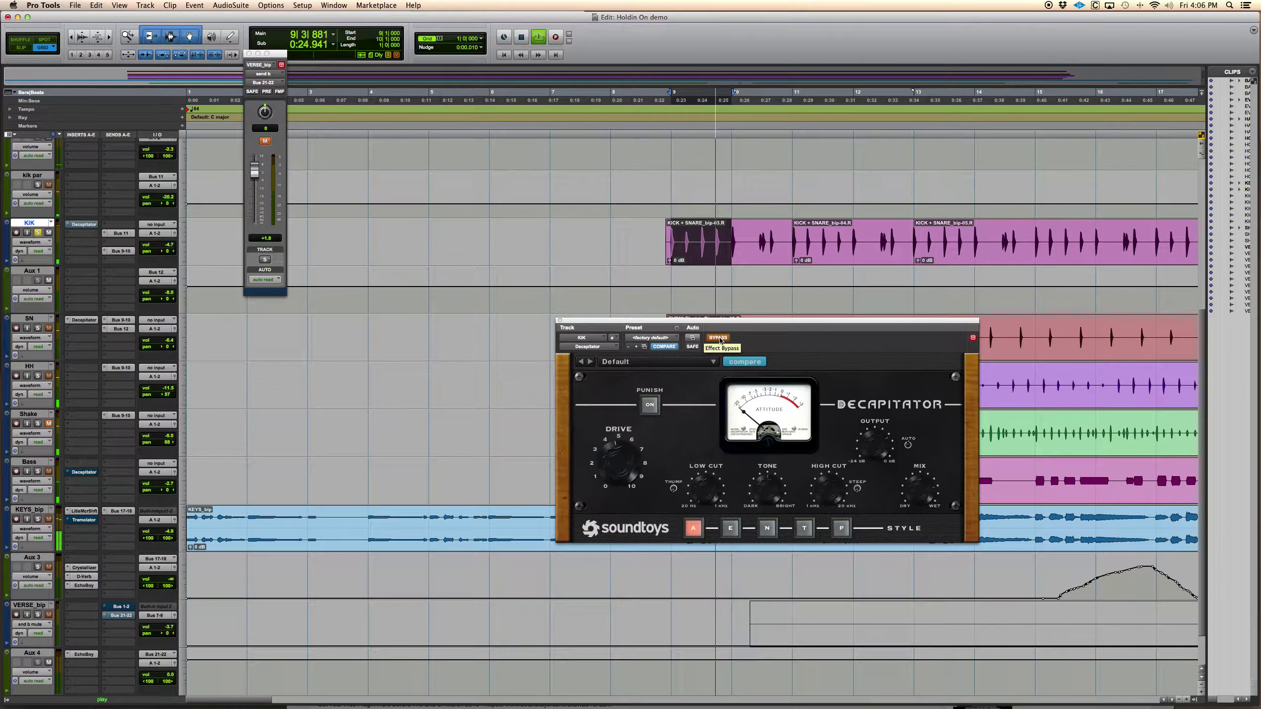
click(719, 338)
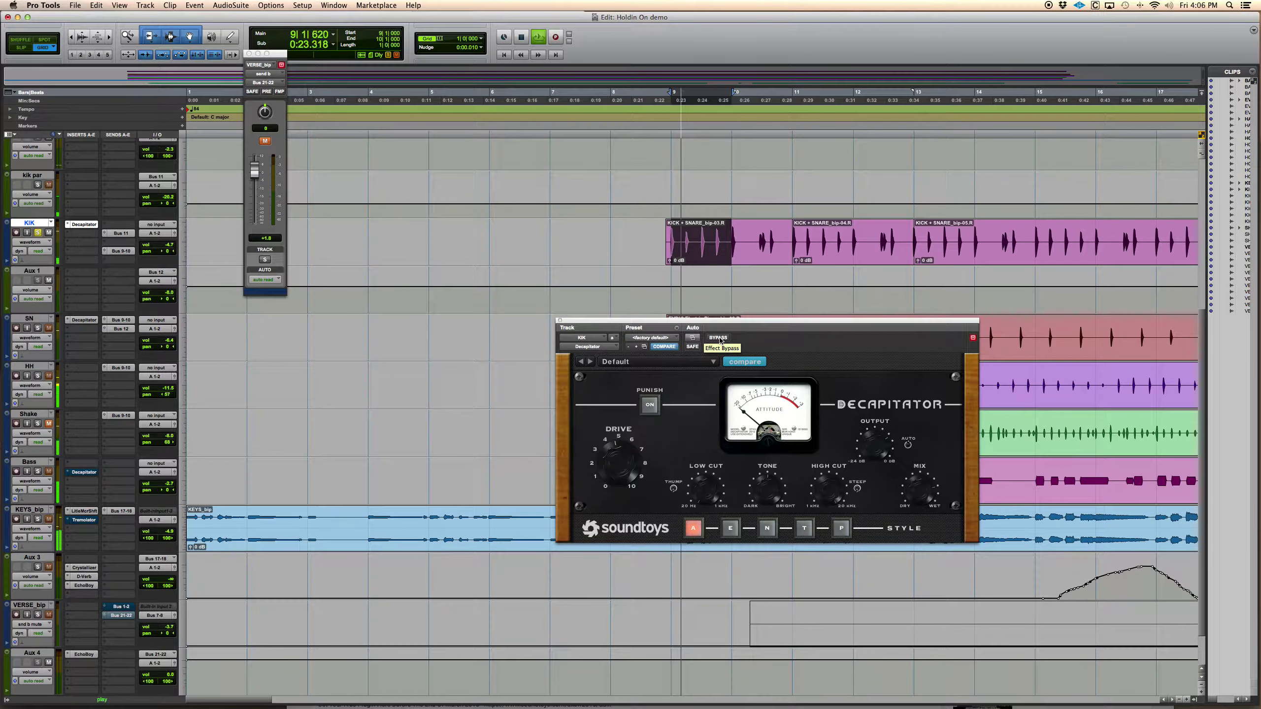
key(space)
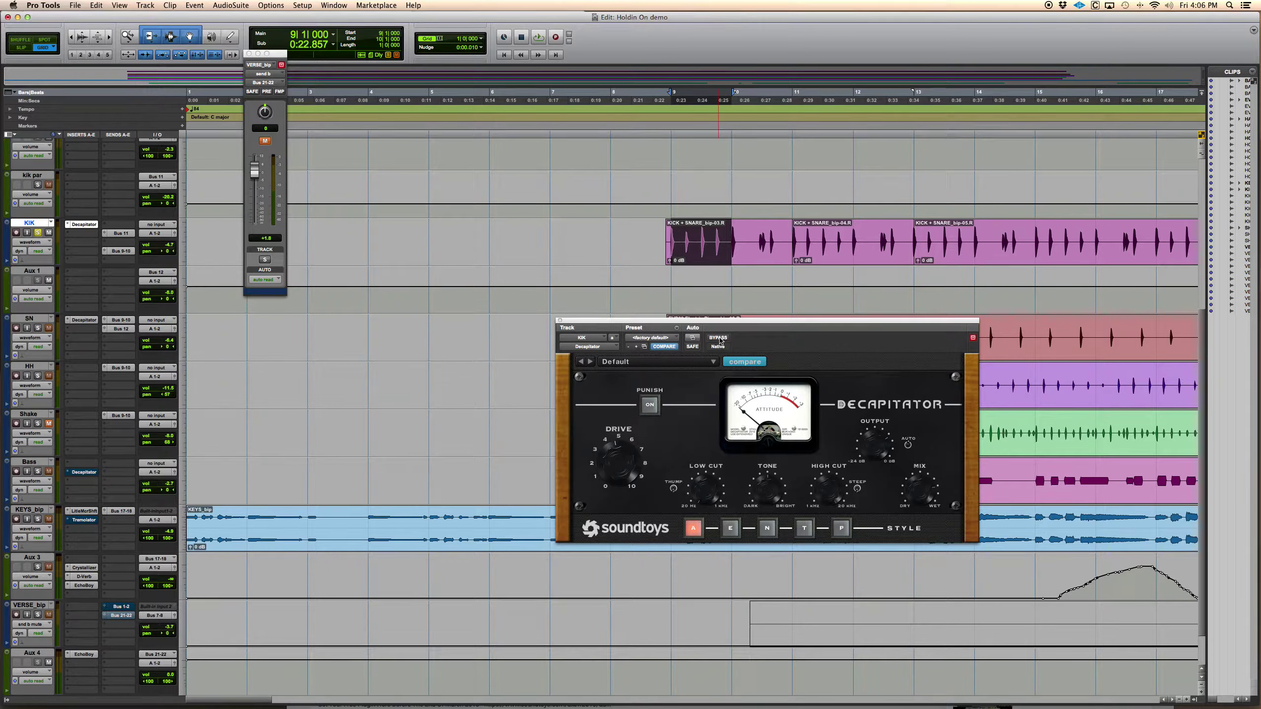
key(space)
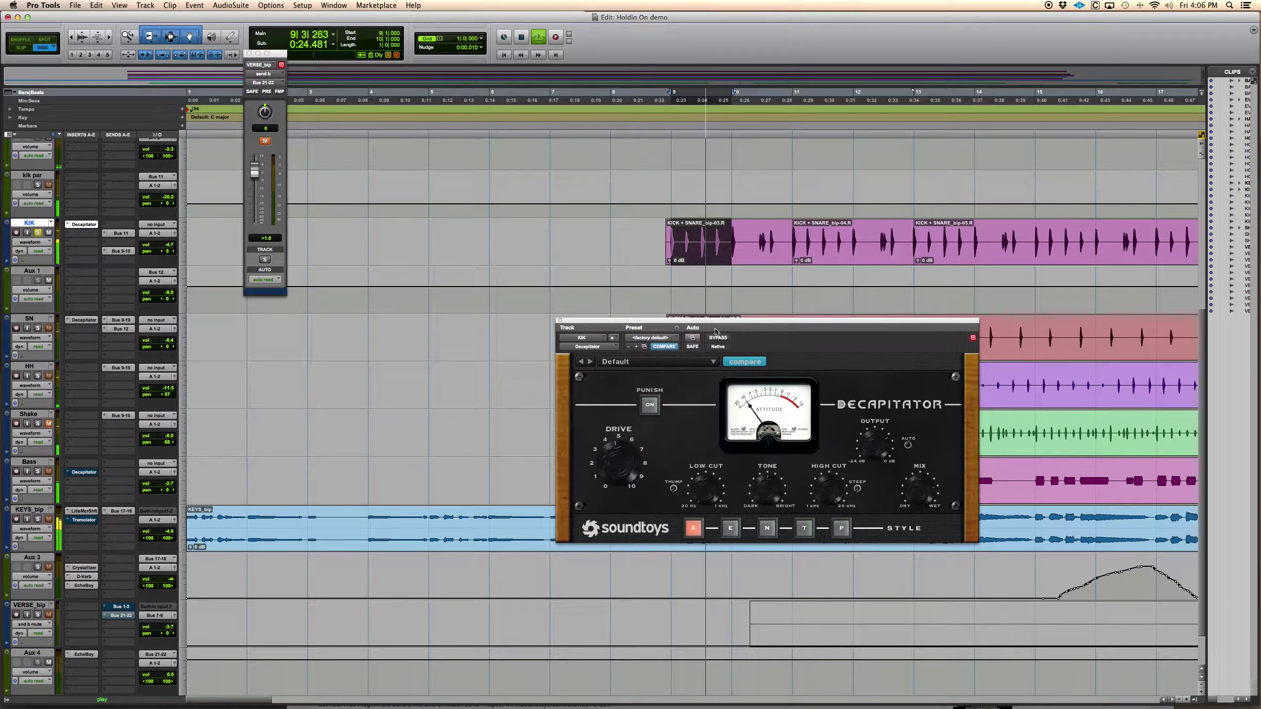
key(space)
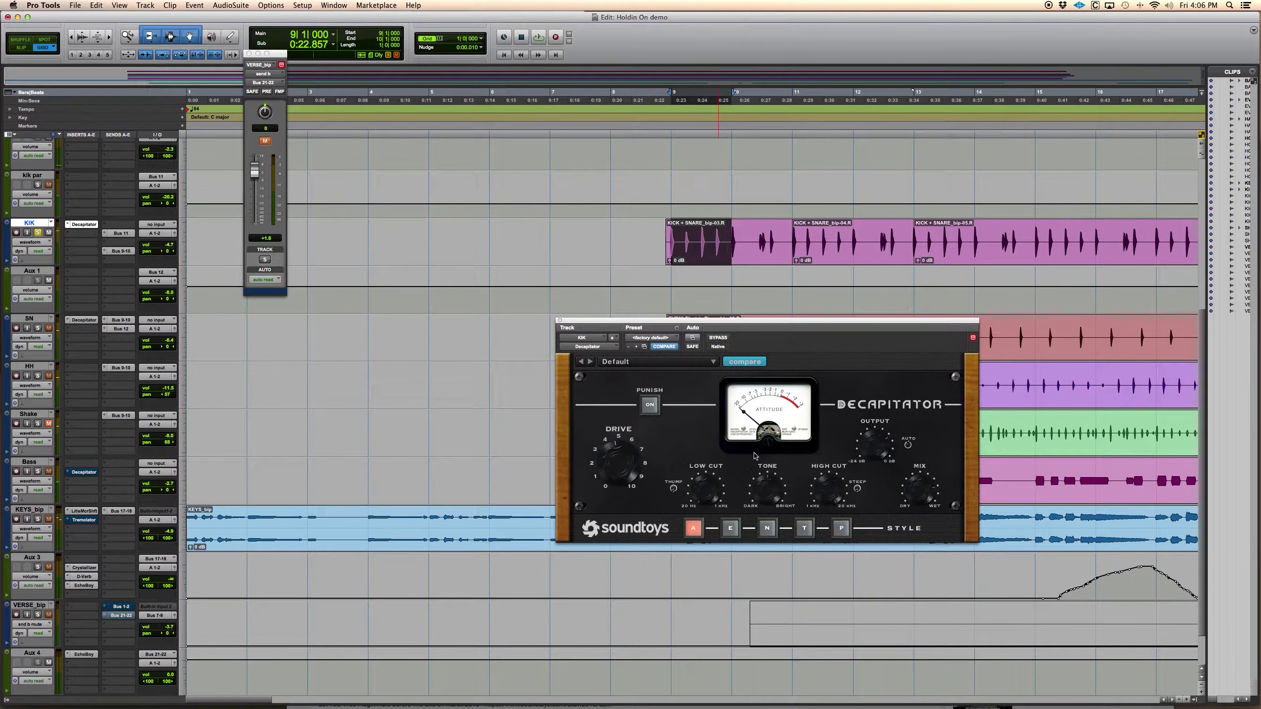
key(space)
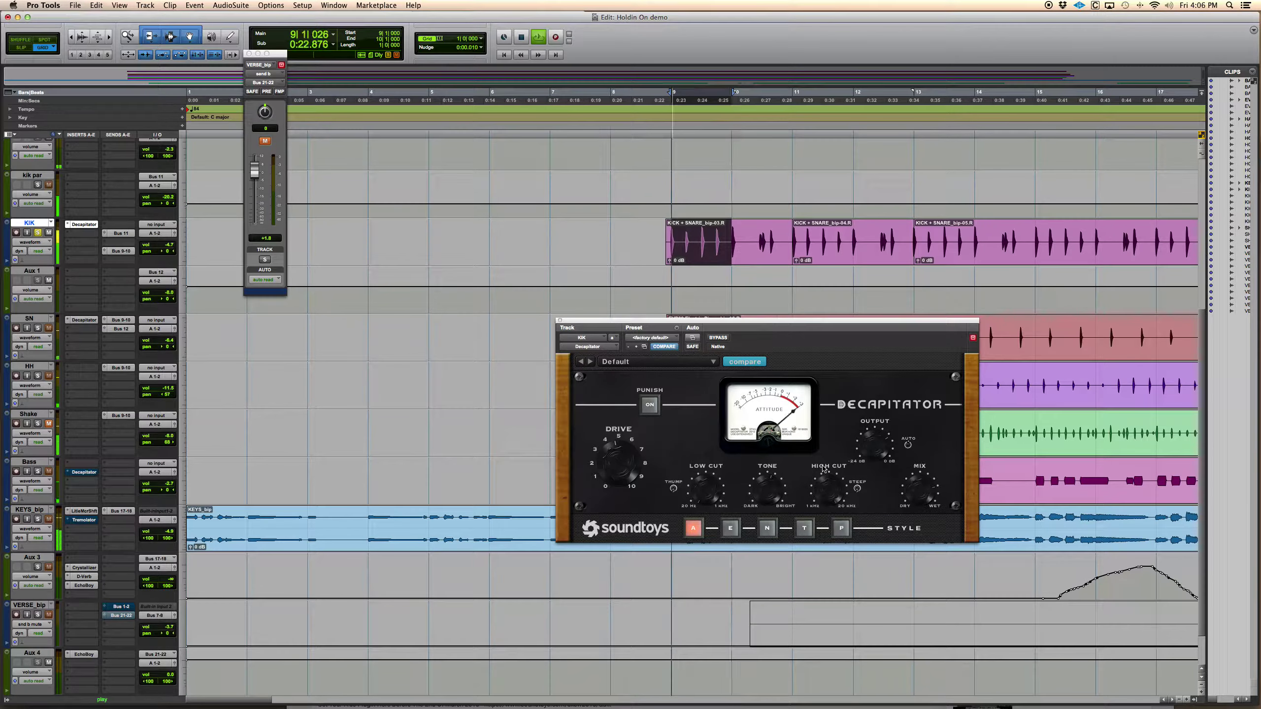
key(space)
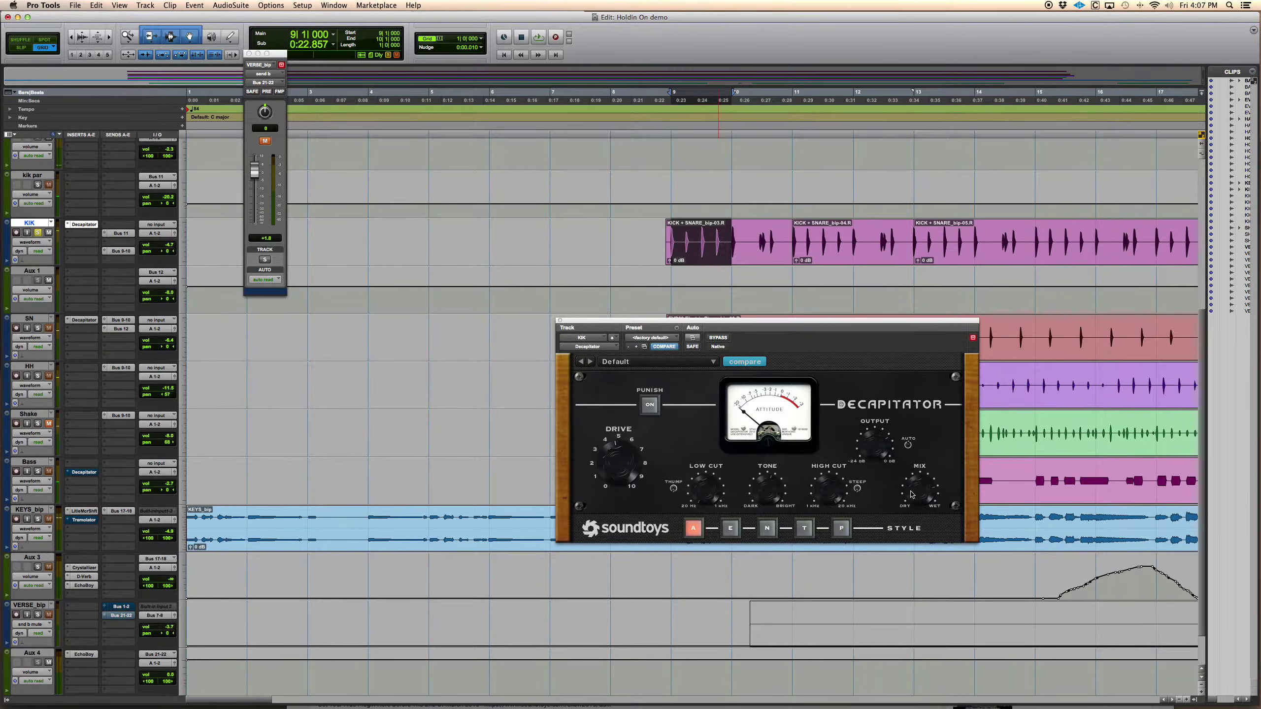
Replay the soloed kick and repeatedly switch Decapitator's bypass on and off, ending with the effect active.
key(space)
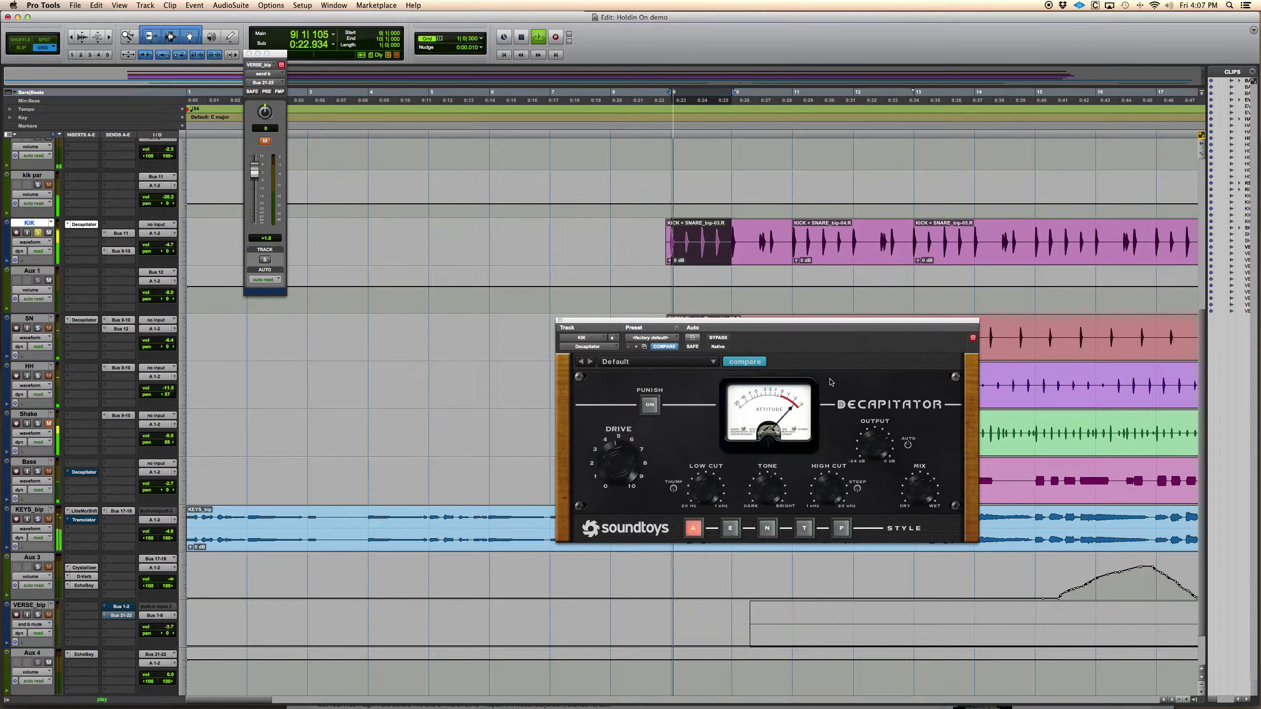
click(719, 339)
click(719, 338)
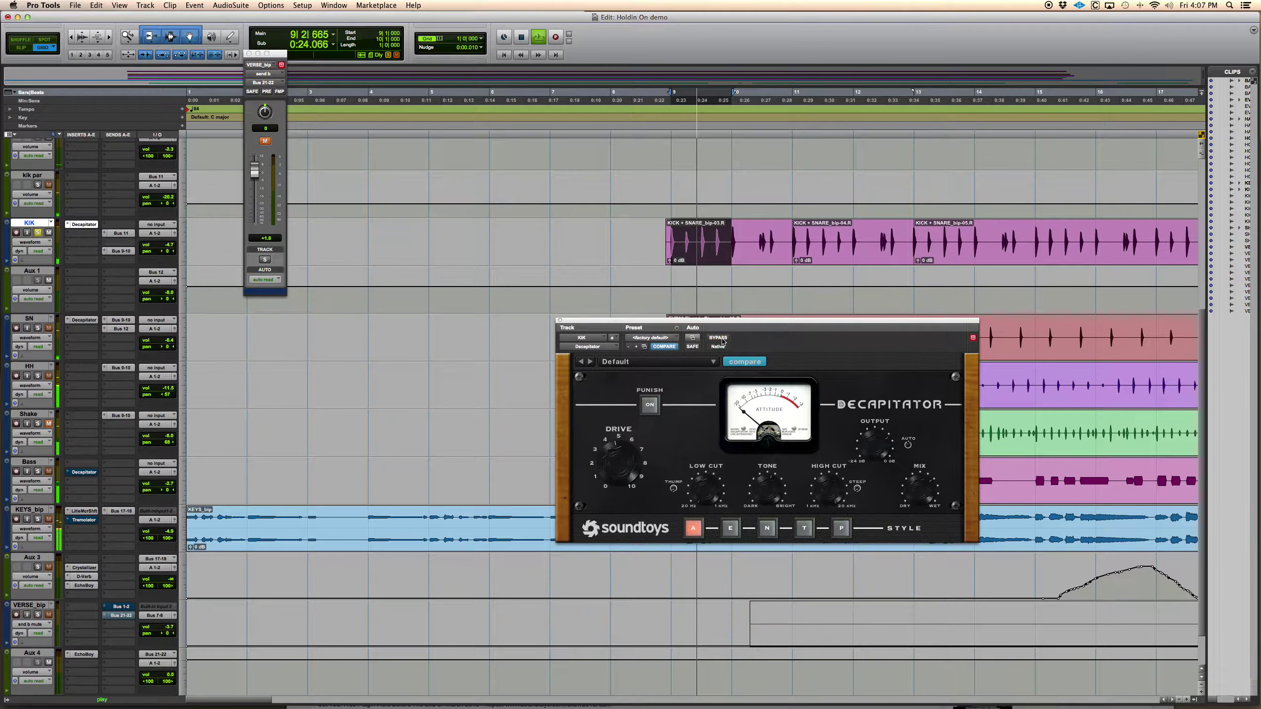
click(722, 339)
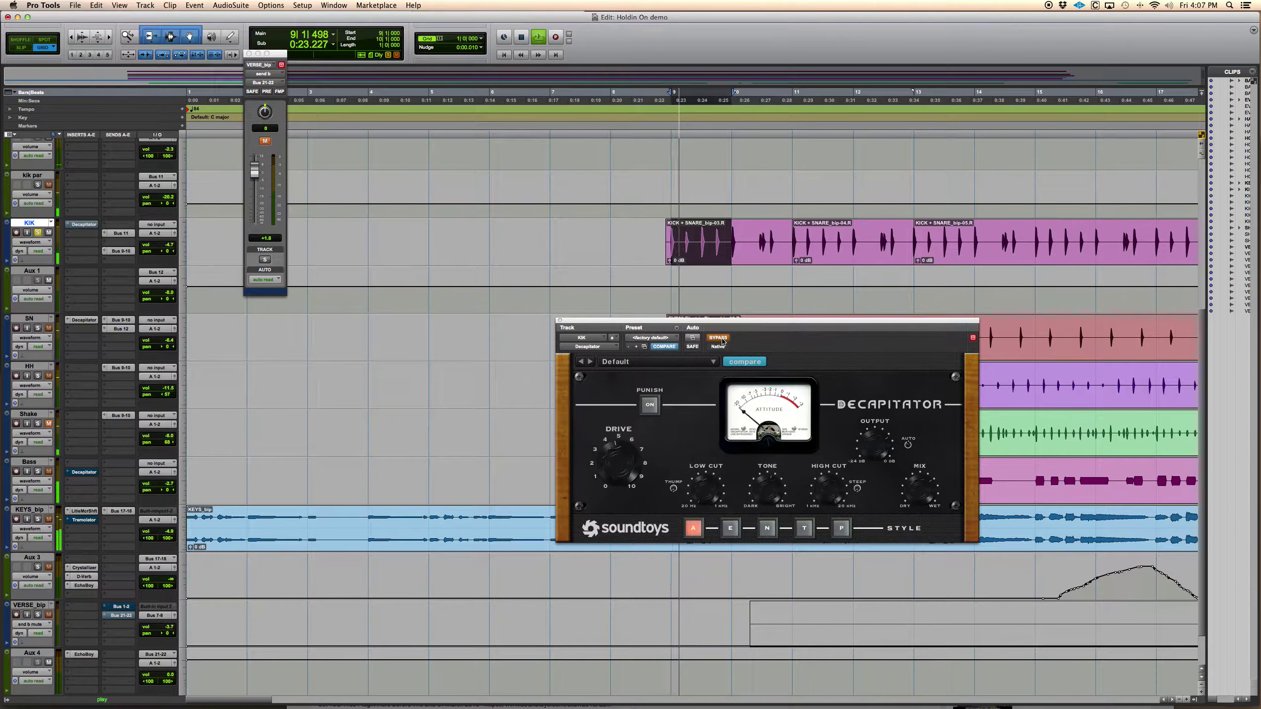
key(space)
click(721, 339)
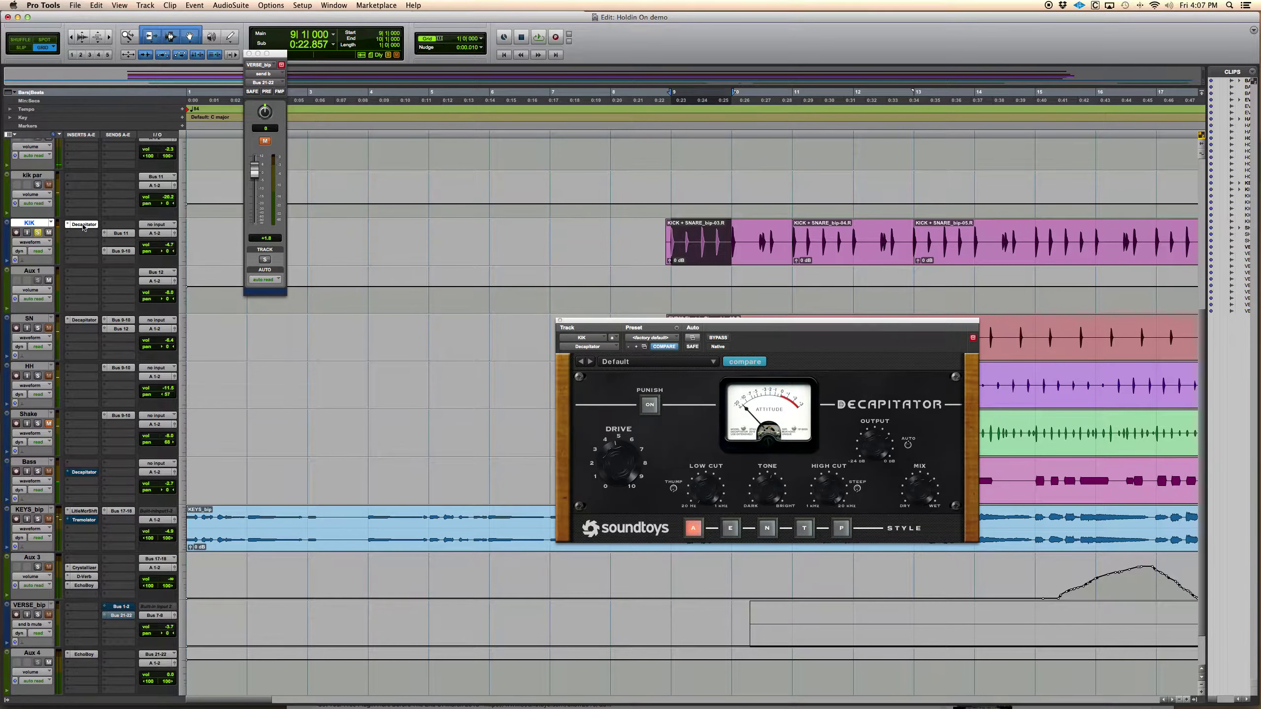
Switch from the KIK Decapitator to the one on the SN track, with the SN clip selected and soloed.
click(83, 225)
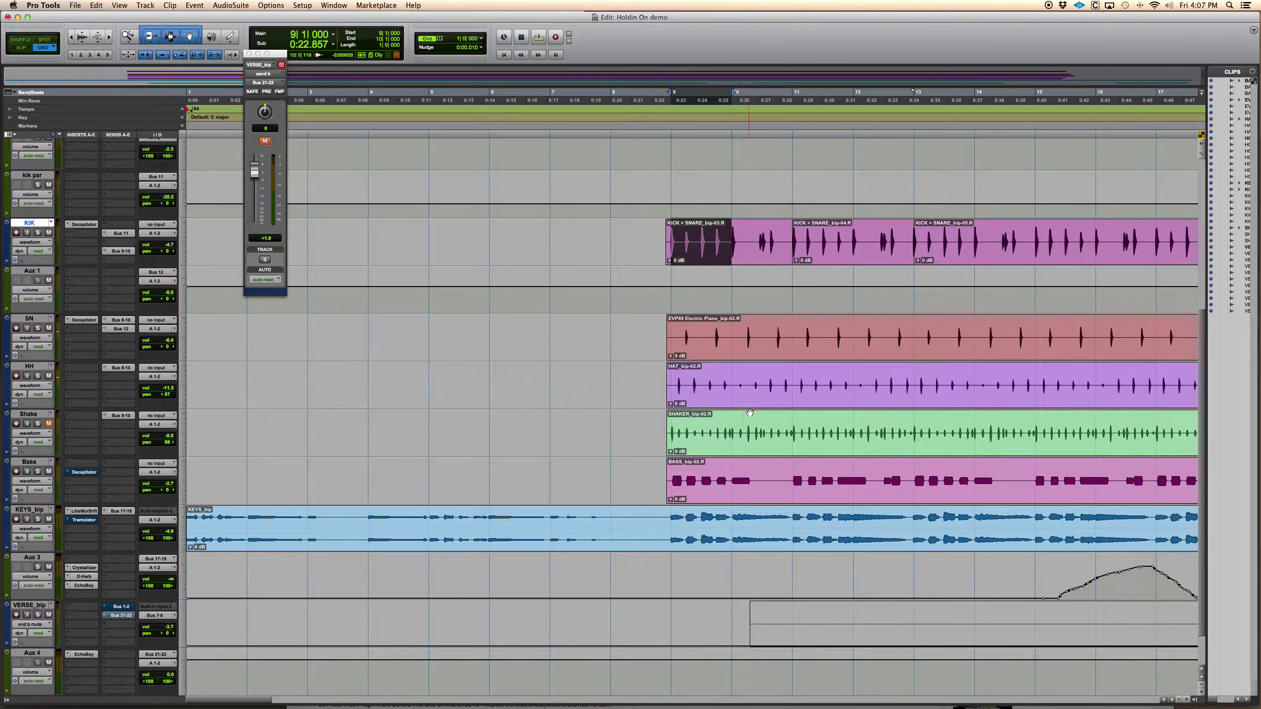
click(702, 343)
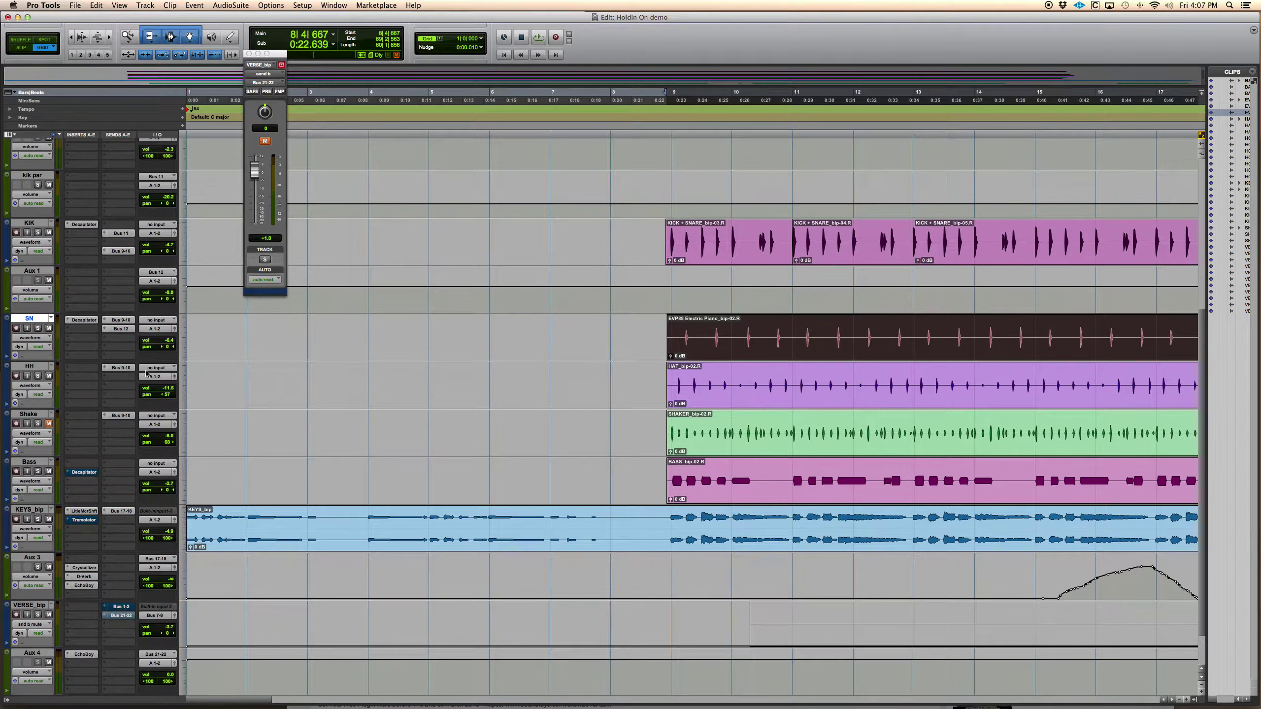
click(83, 319)
Play the soloed snare while bypassing and re-enabling its Decapitator, moving the plug-in window clear of the SN clip.
key(space)
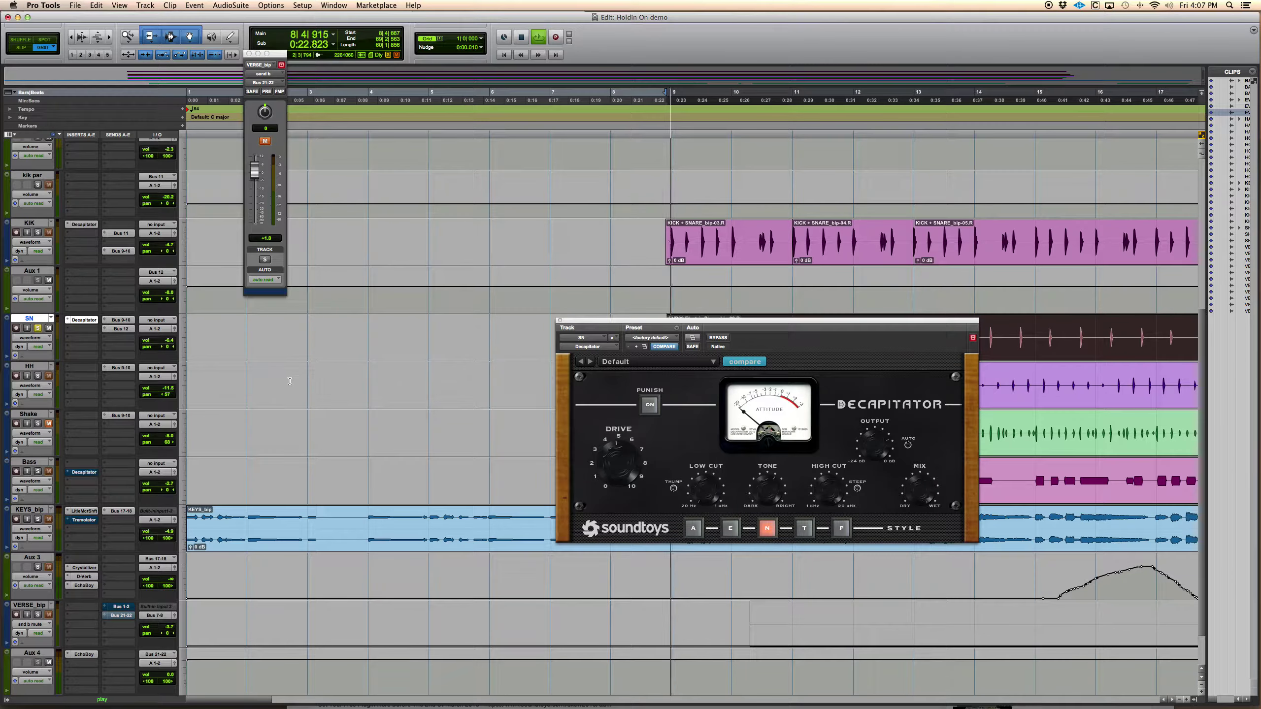
click(717, 337)
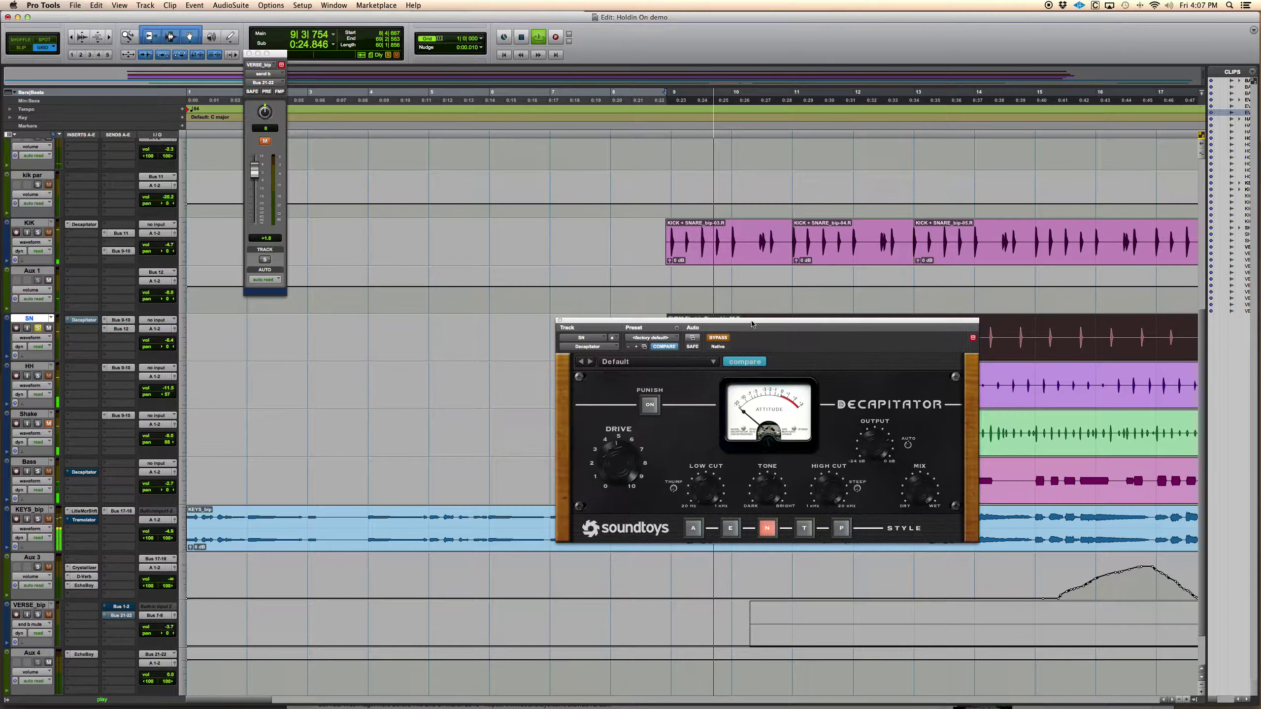
drag(752, 325, 755, 370)
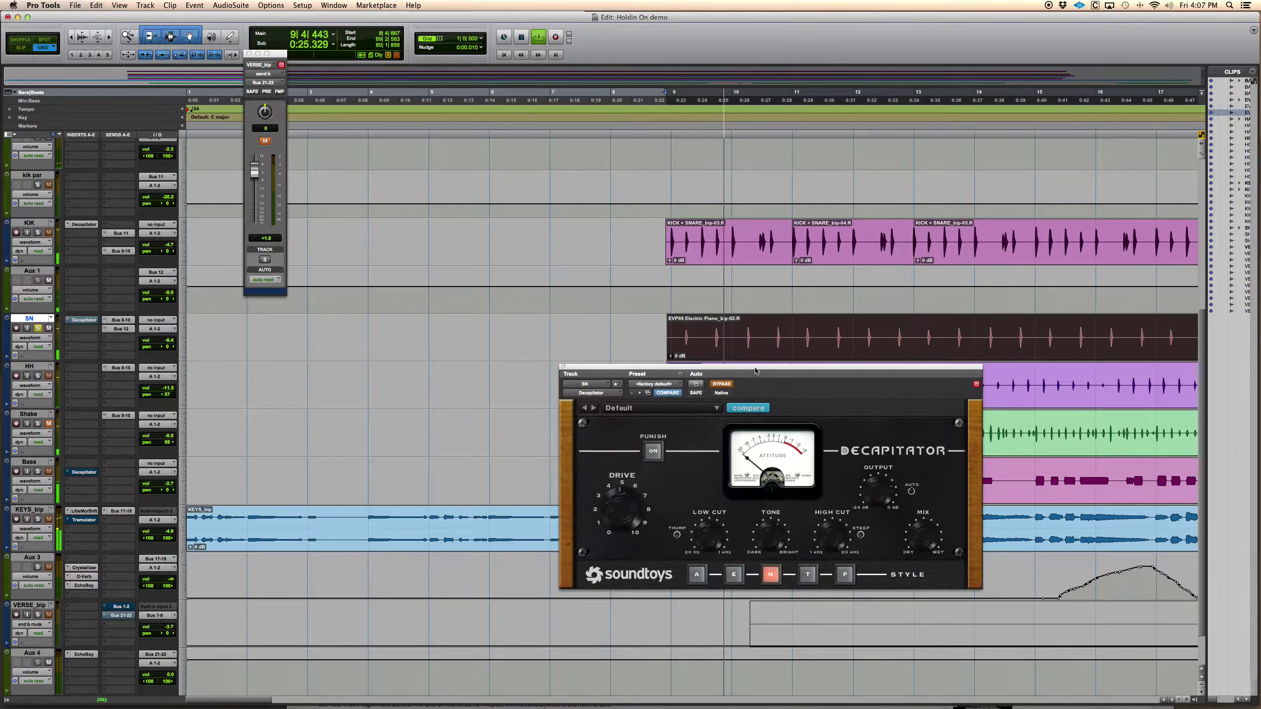
click(723, 386)
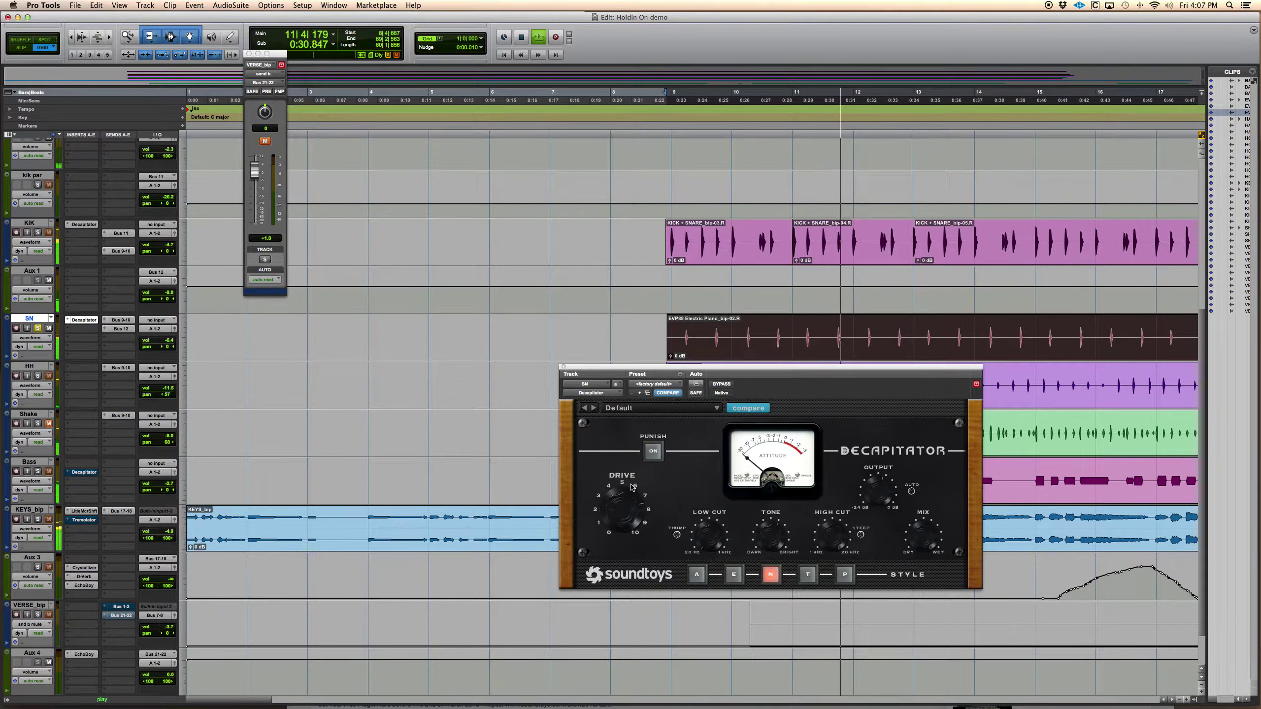
Audition styles A, N, T and P on the snare's Decapitator and settle on style A.
click(696, 575)
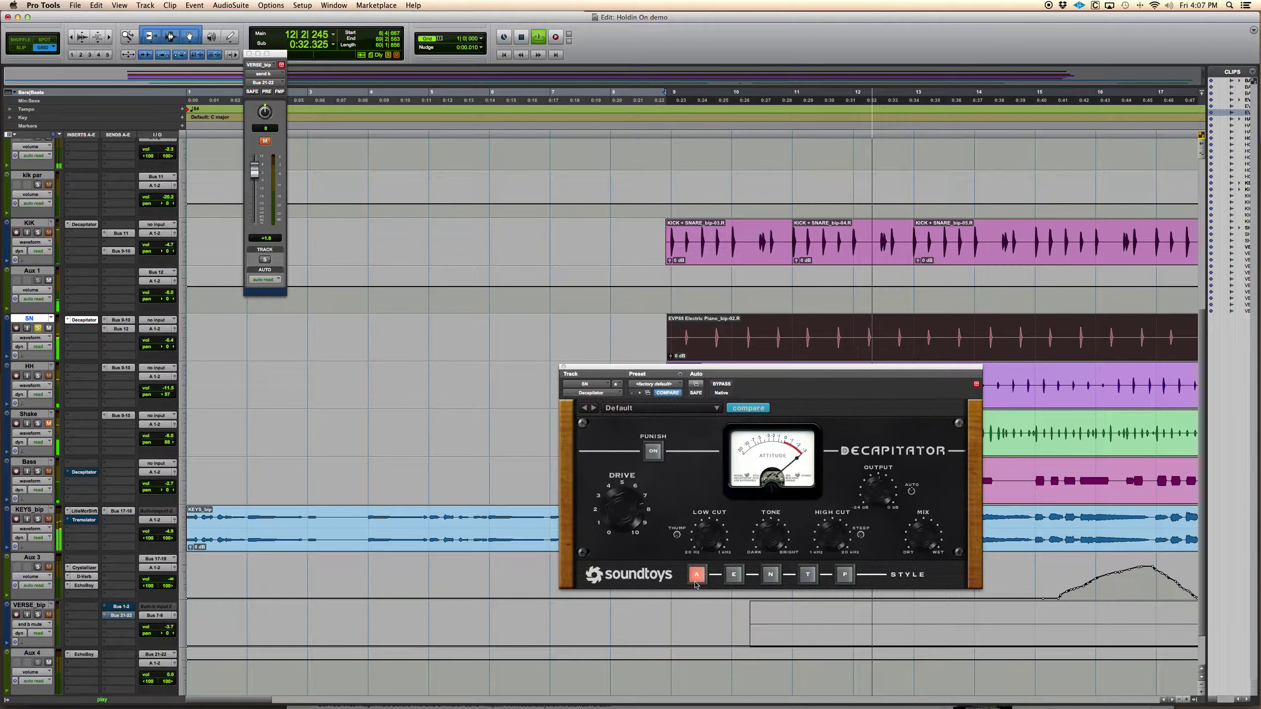
click(771, 575)
click(805, 572)
click(844, 574)
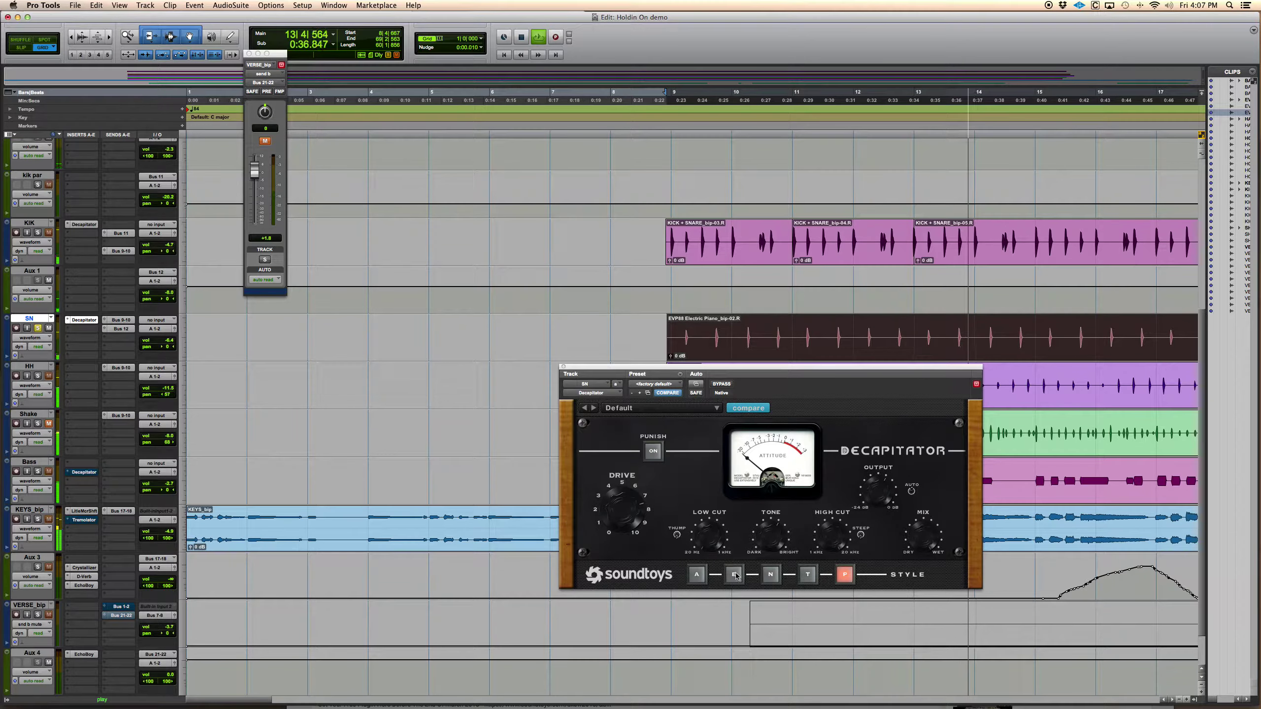
click(696, 576)
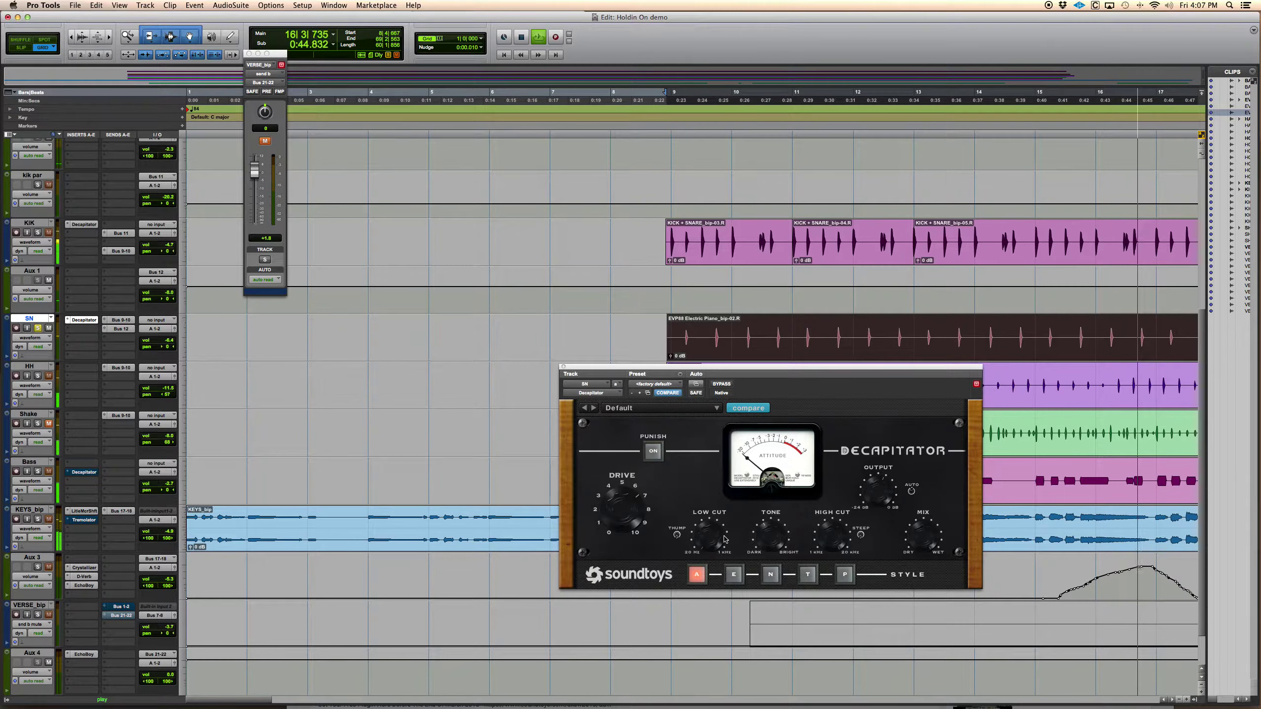
Select bar 9 from the KIK to the SN track, solo both, and compare playback with their Decapitators bypassed and active together.
click(722, 385)
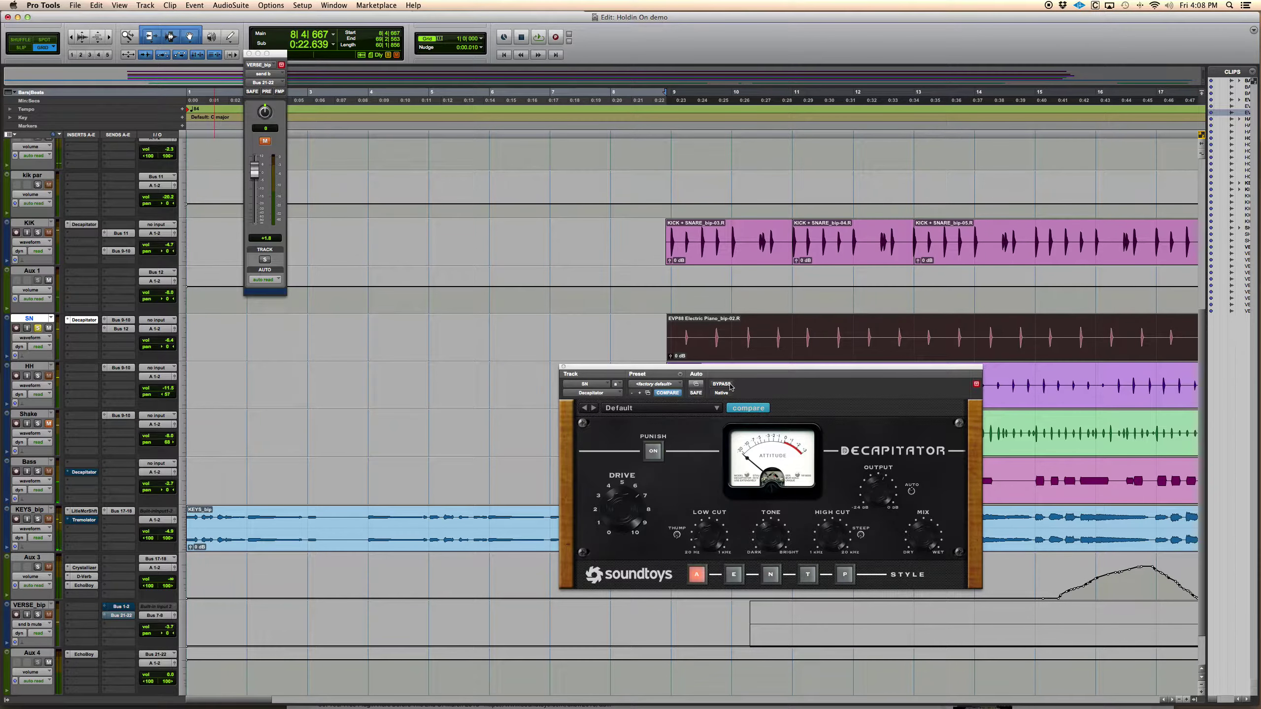
drag(676, 327, 739, 251)
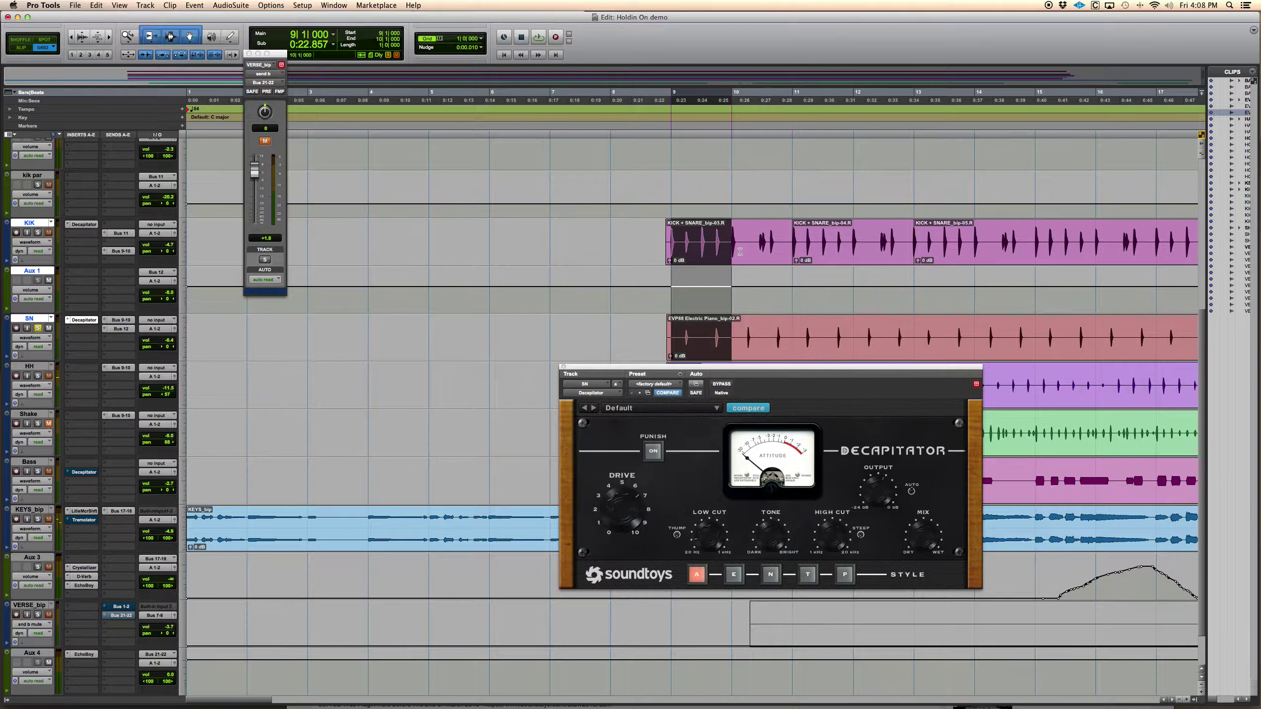
click(38, 233)
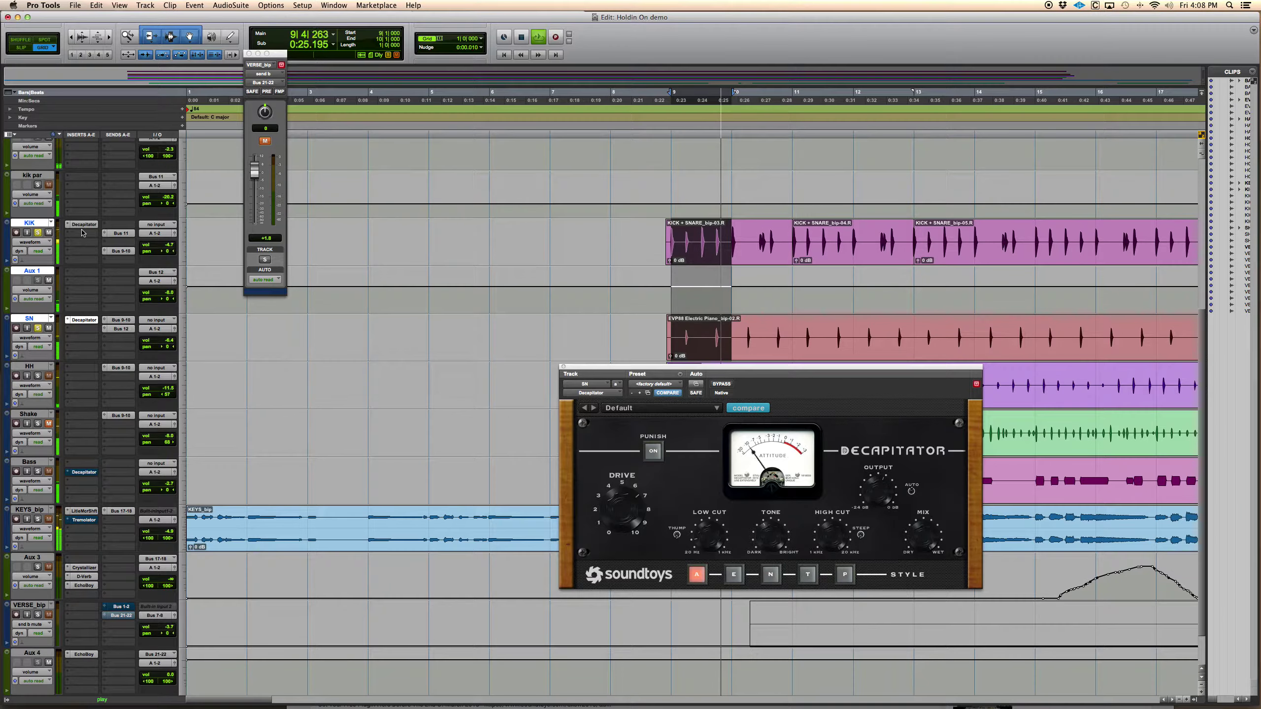
alt+super+click(85, 226)
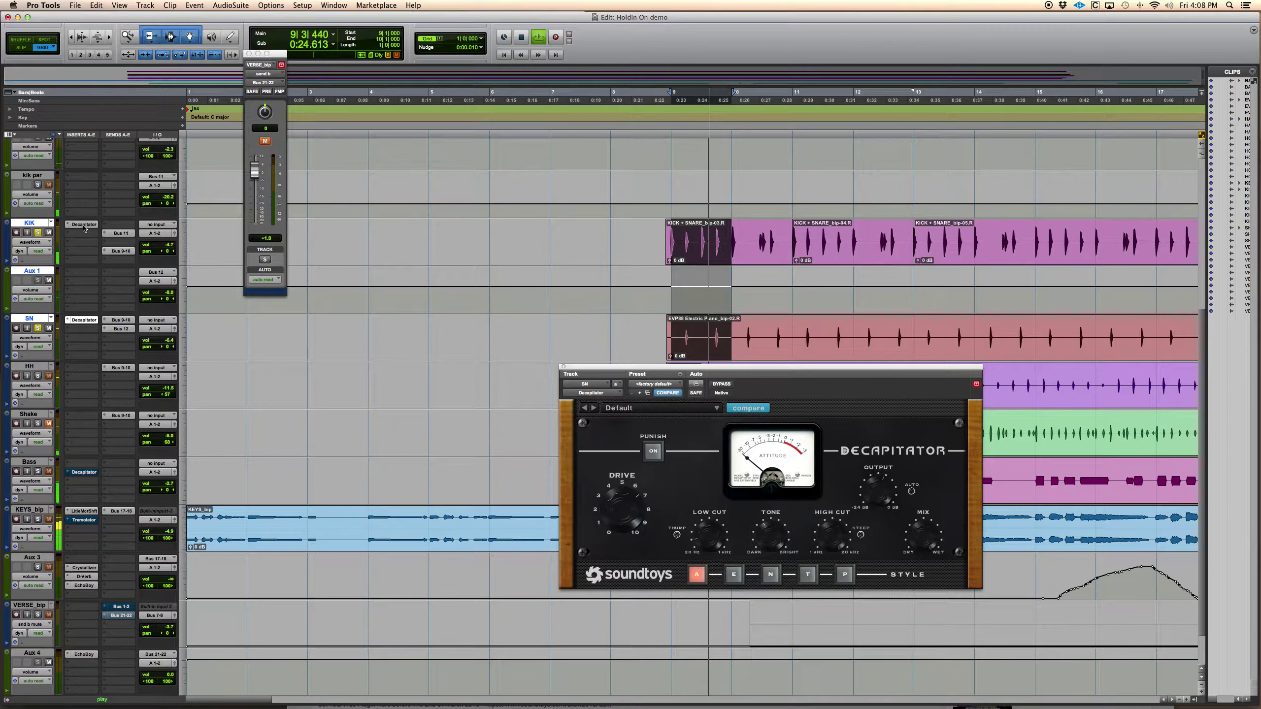
key(space)
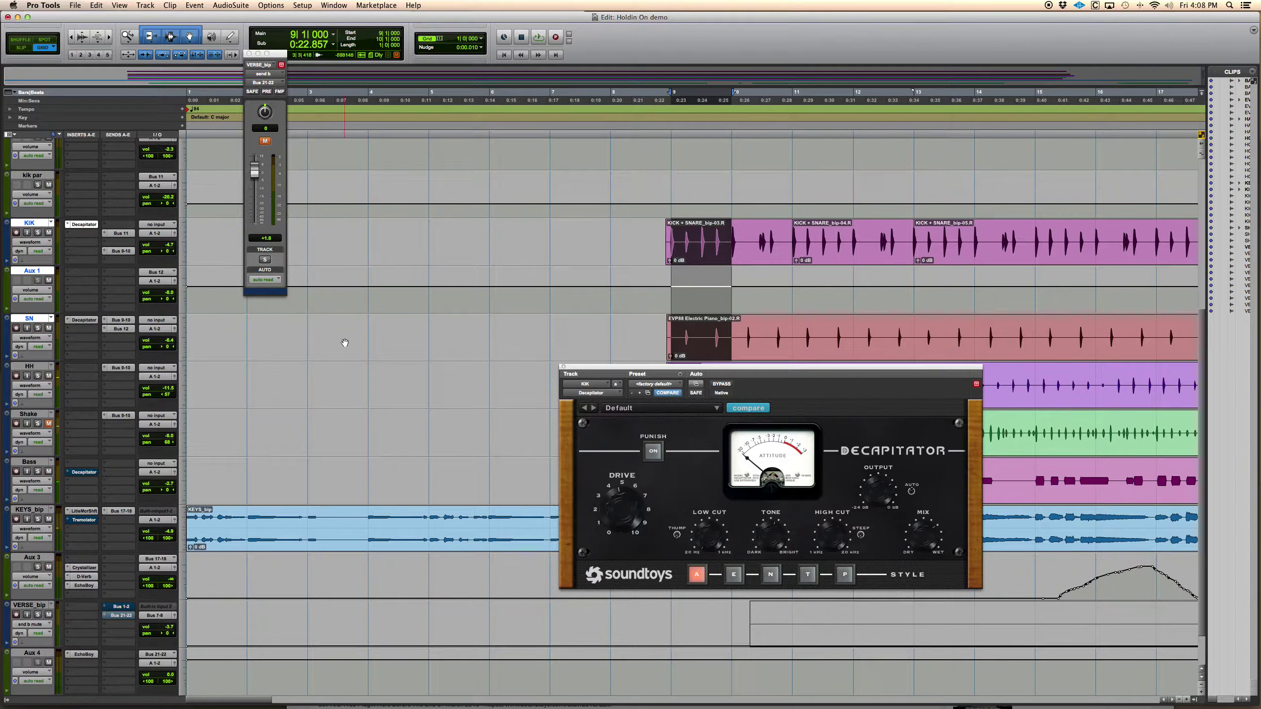
Close the kick's Decapitator window and select bars 11 to 16 of the Bass clip.
click(565, 364)
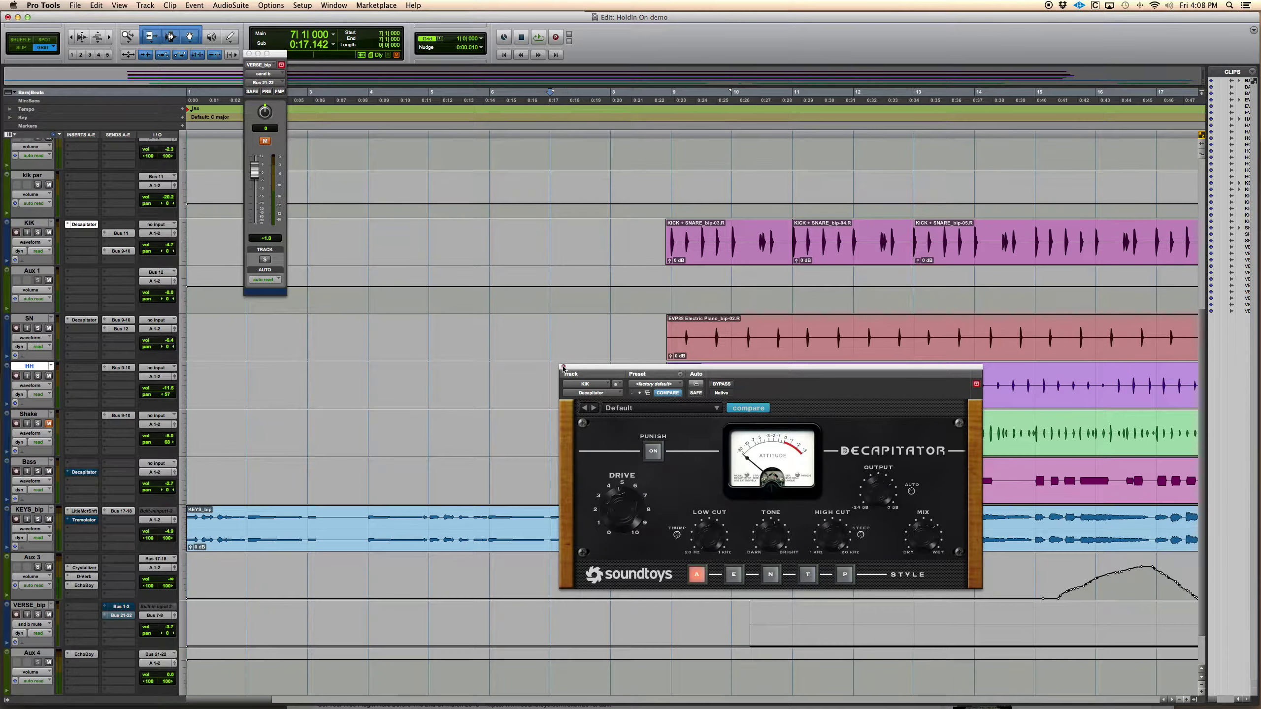
click(563, 367)
click(715, 340)
drag(715, 341, 686, 233)
scroll(685, 332, right, 2)
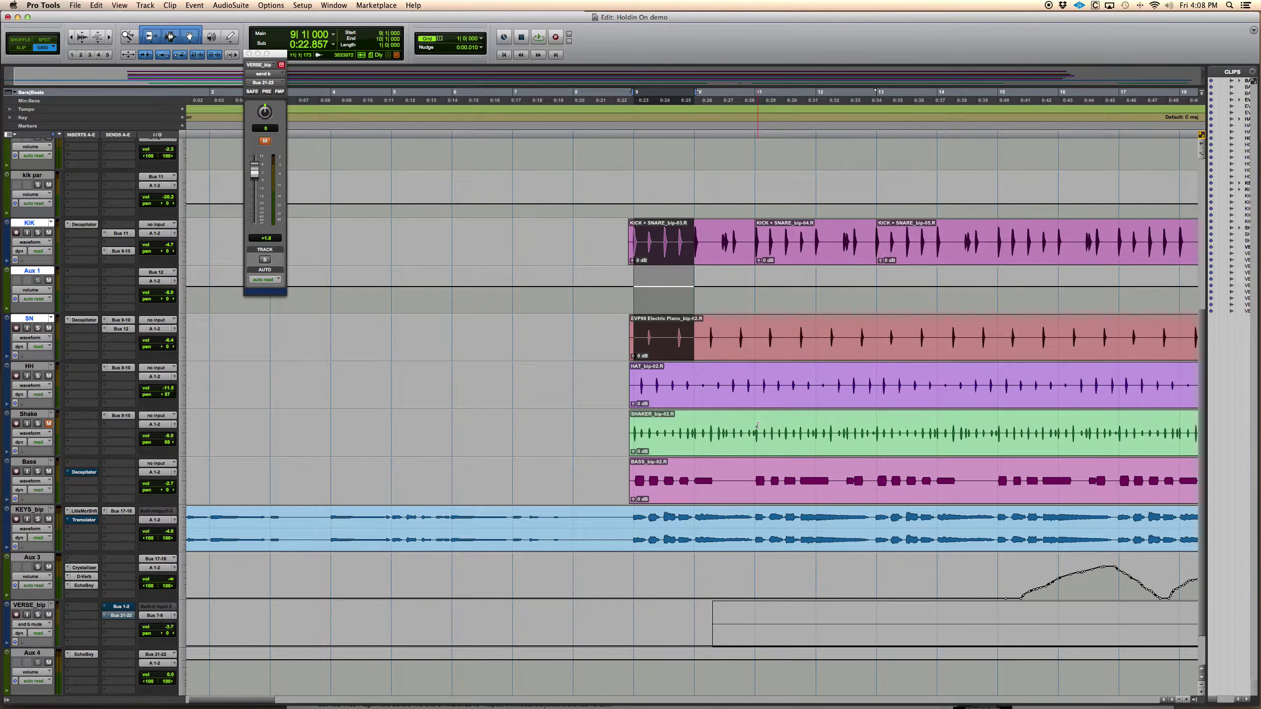
drag(760, 476, 1035, 478)
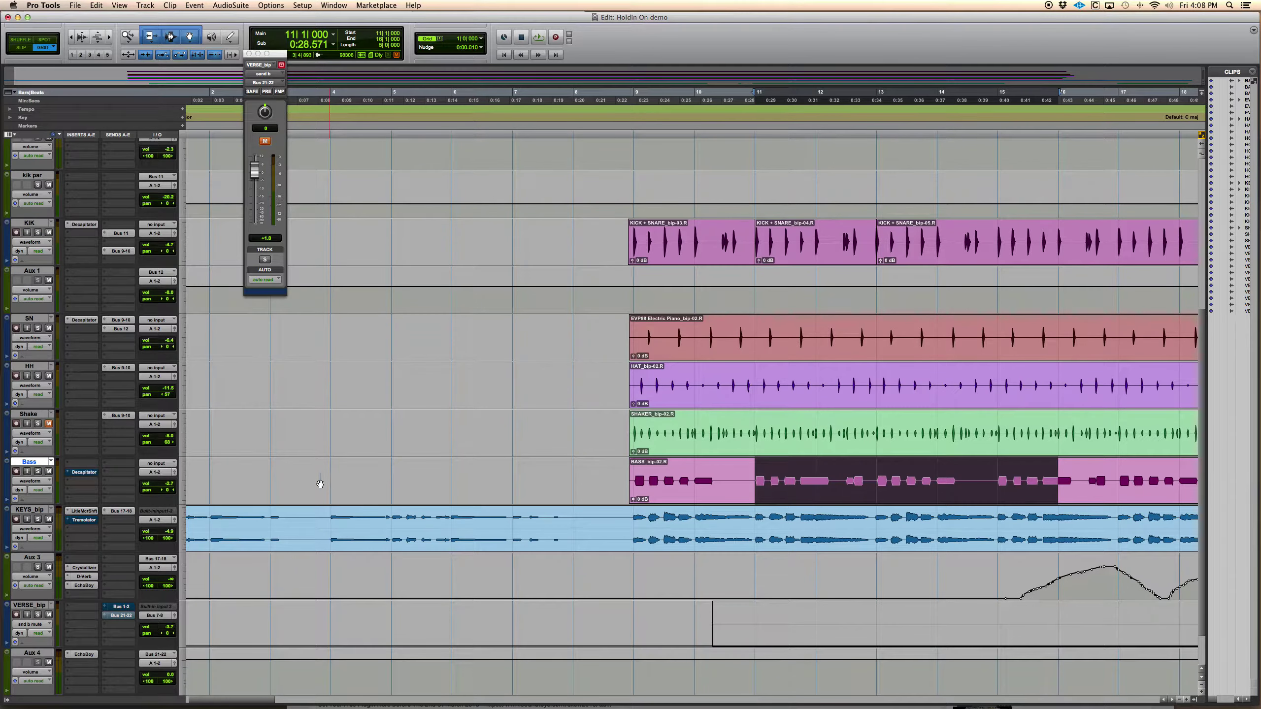
Play the soloed Bass selection and open the track's Decapitator, moving its window clear of the Bass clip.
key(space)
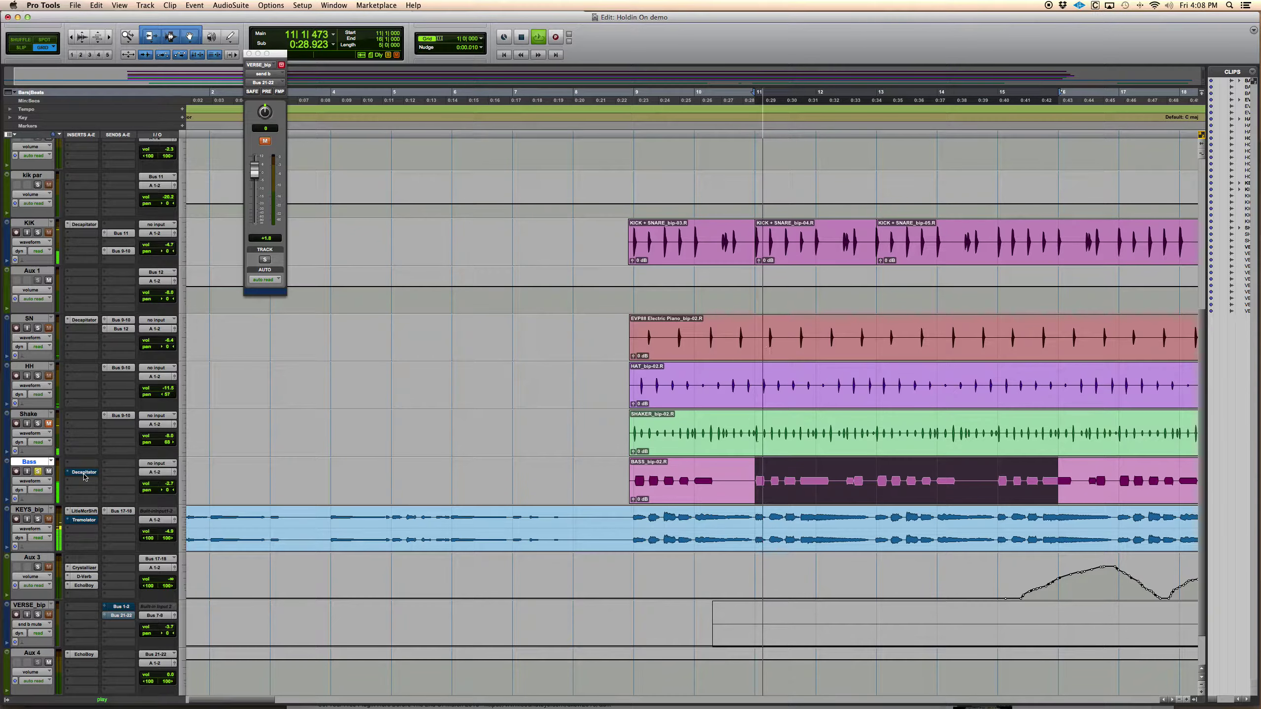
click(83, 471)
drag(750, 370, 632, 180)
key(space)
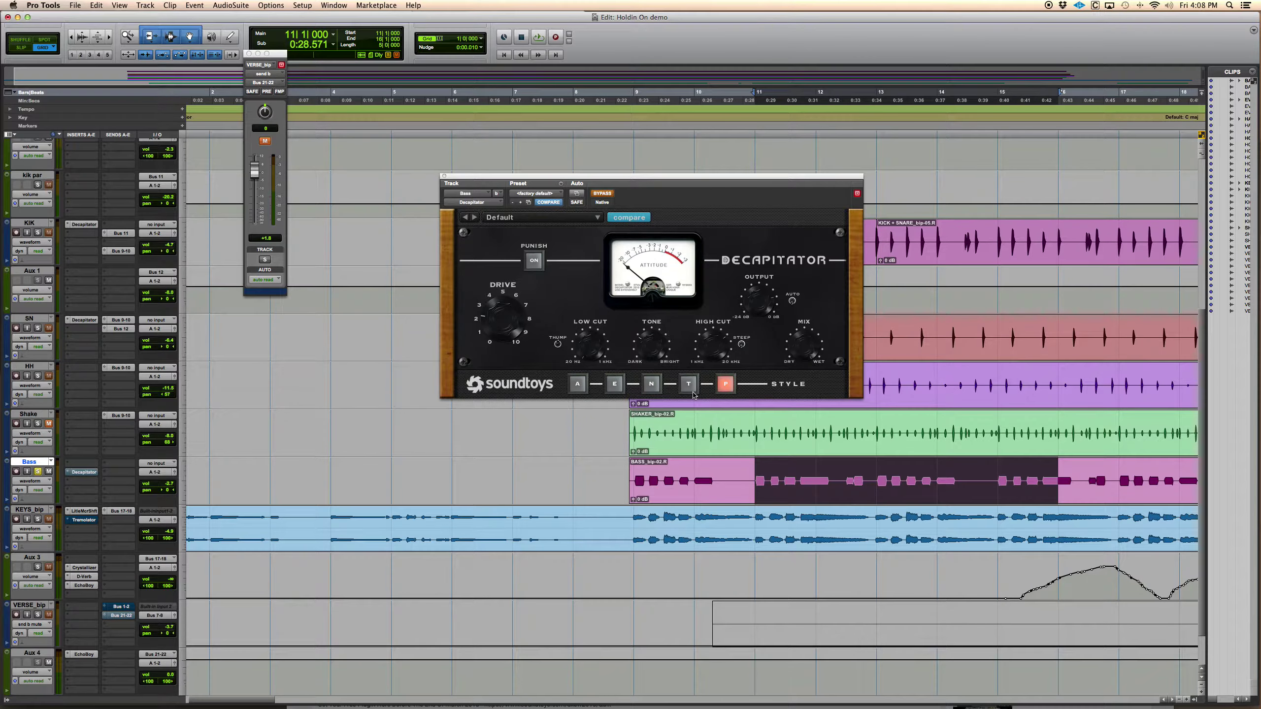
Replay the soloed bass while switching its Decapitator bypass off and on, leaving the effect active.
key(space)
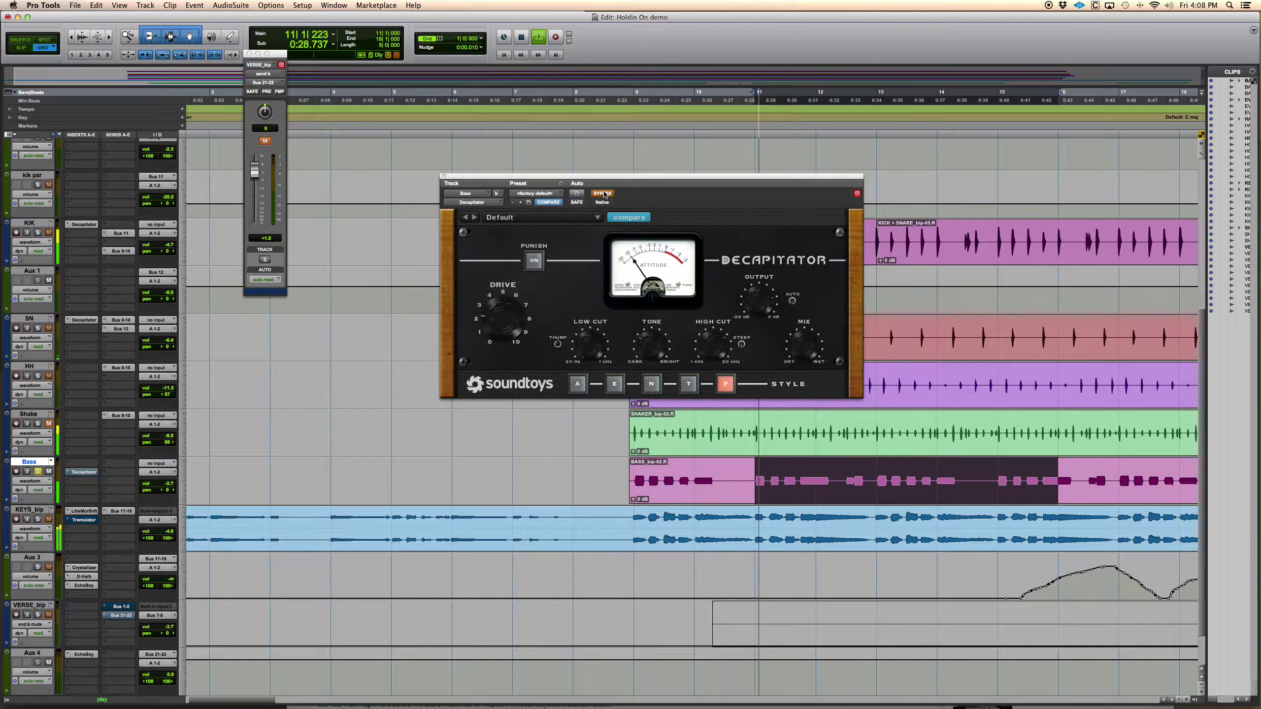
click(602, 193)
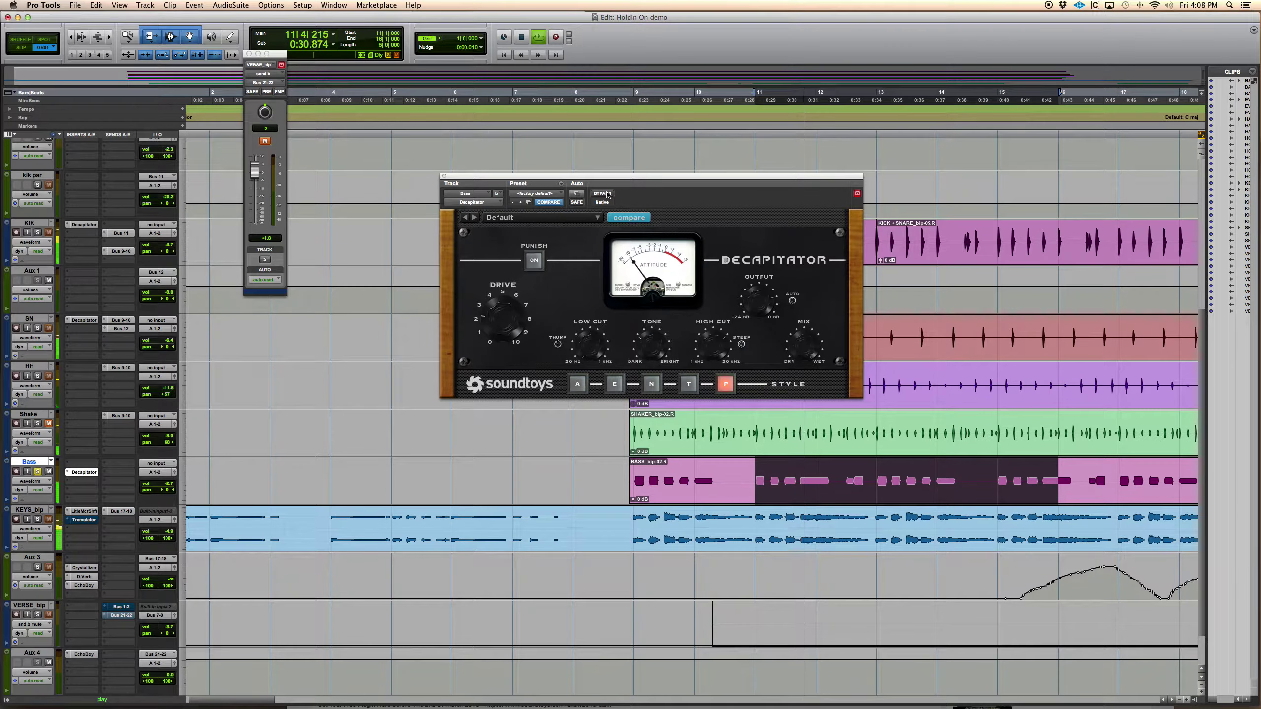
click(604, 194)
click(605, 195)
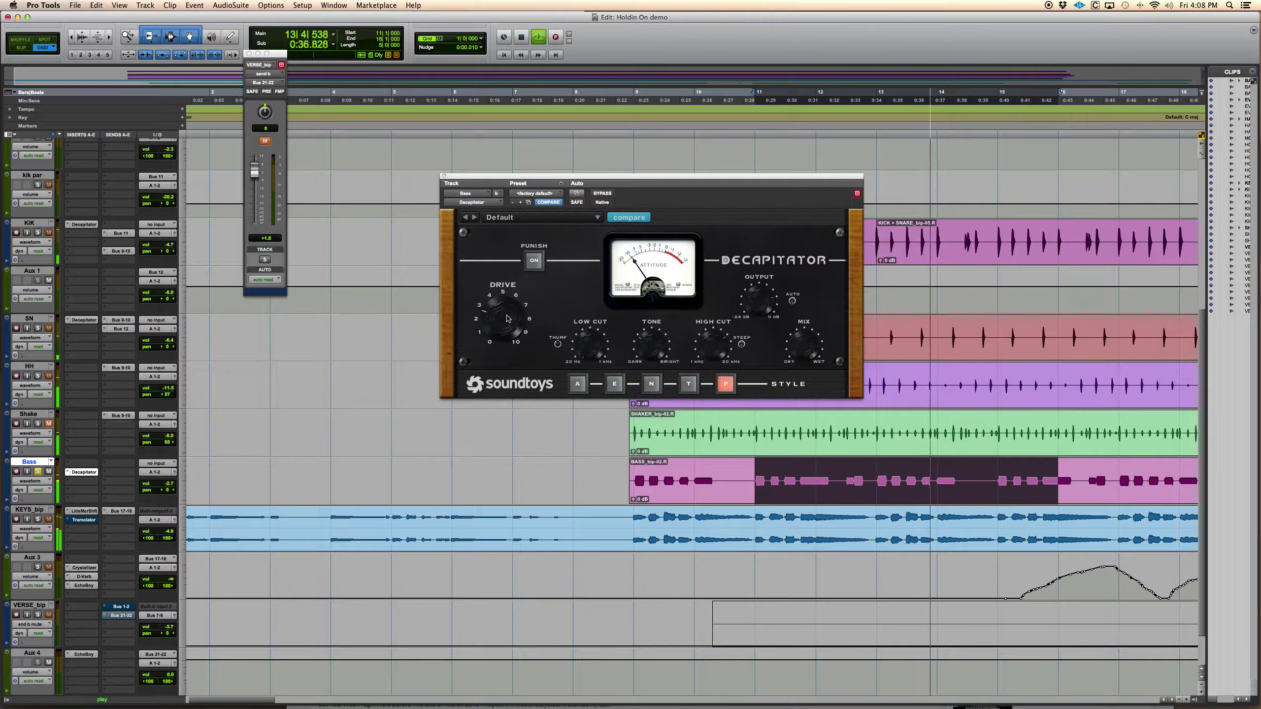
click(603, 193)
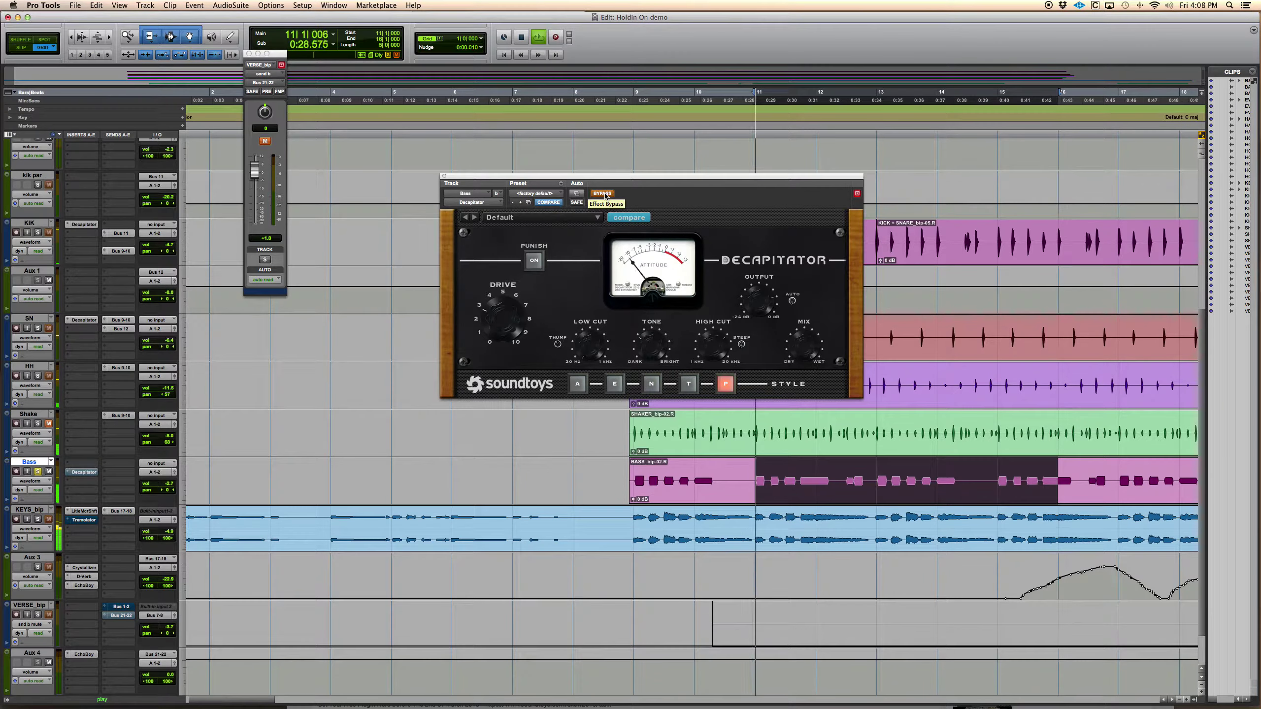
click(604, 194)
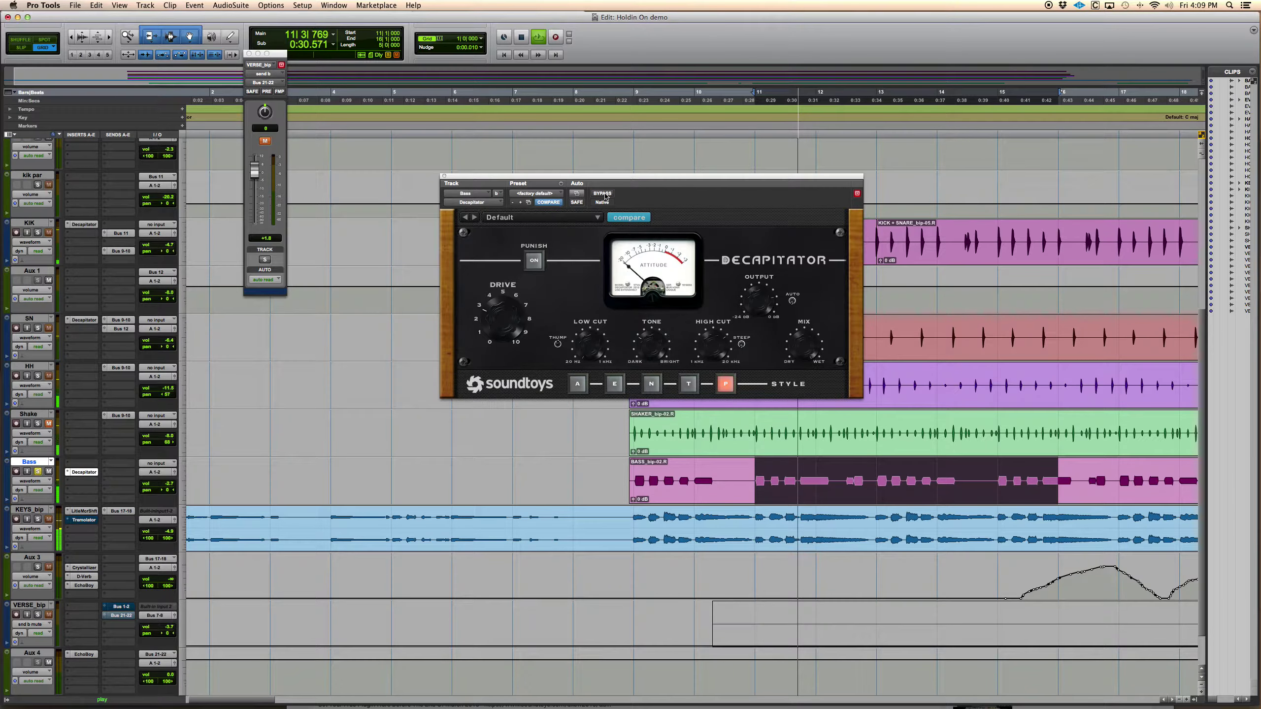
key(space)
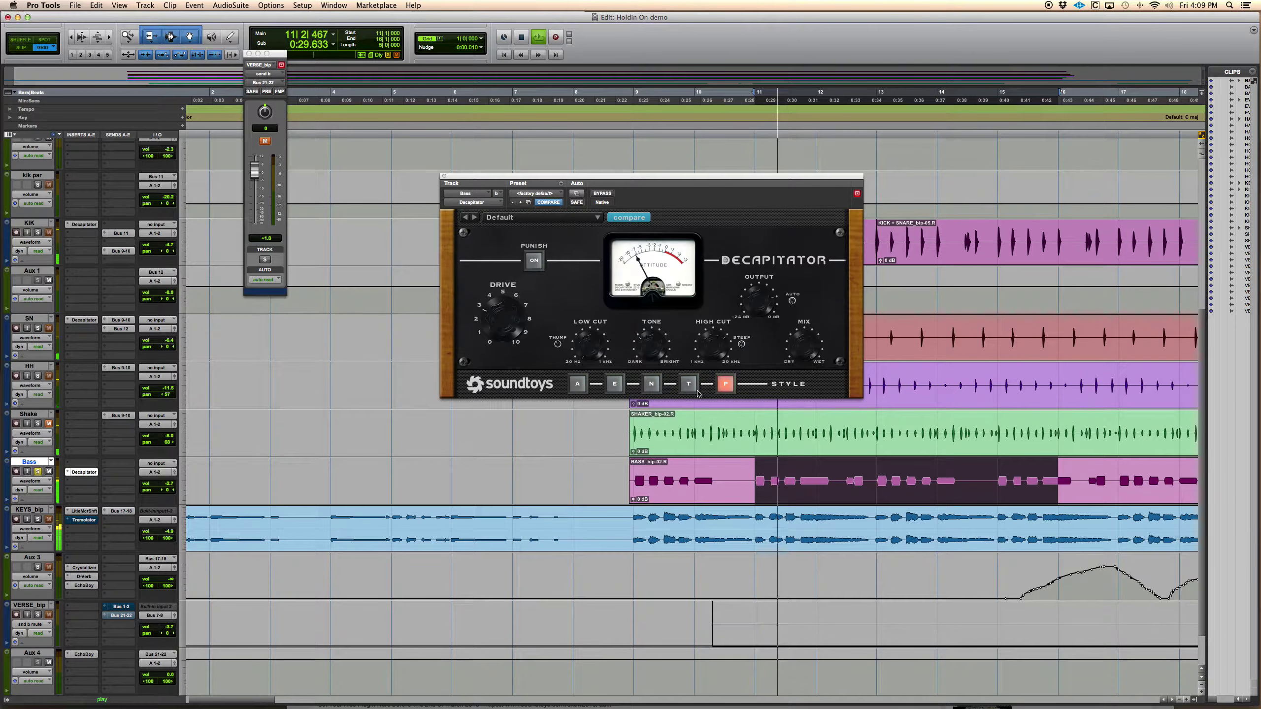
Audition styles T, N, E and A on the Bass Decapitator during playback and settle back on style P.
click(689, 384)
click(652, 386)
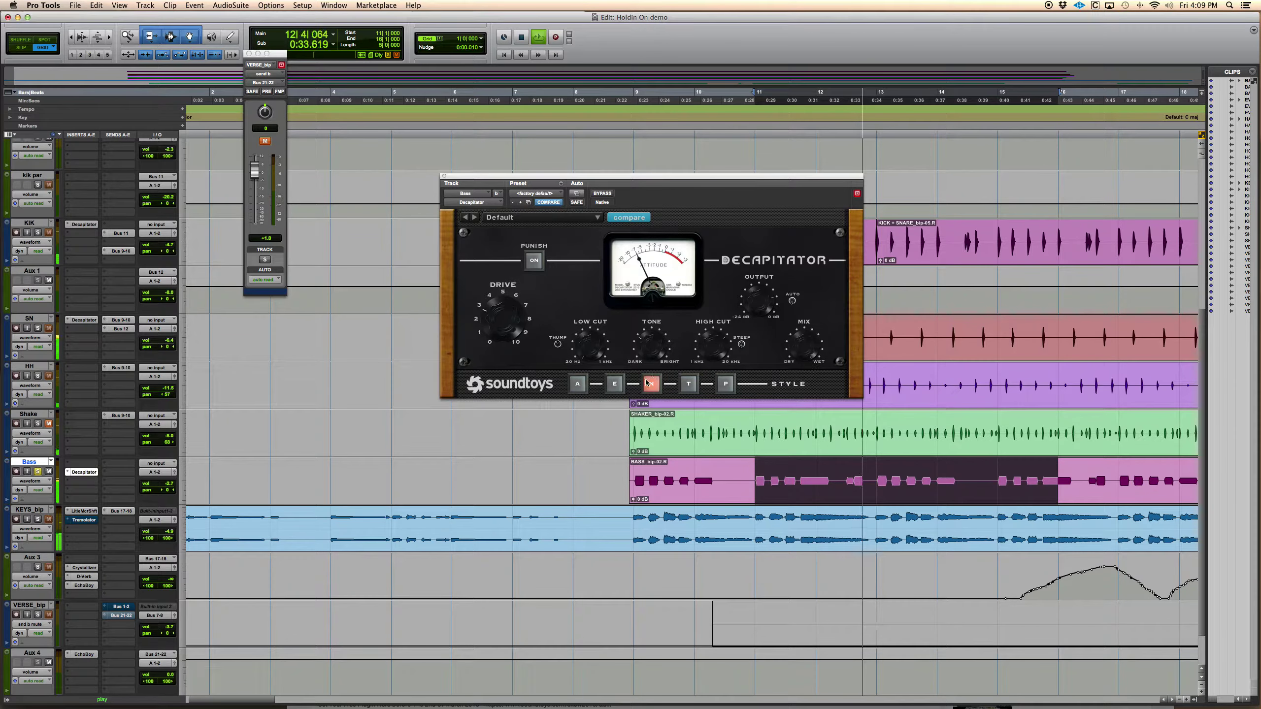
click(614, 386)
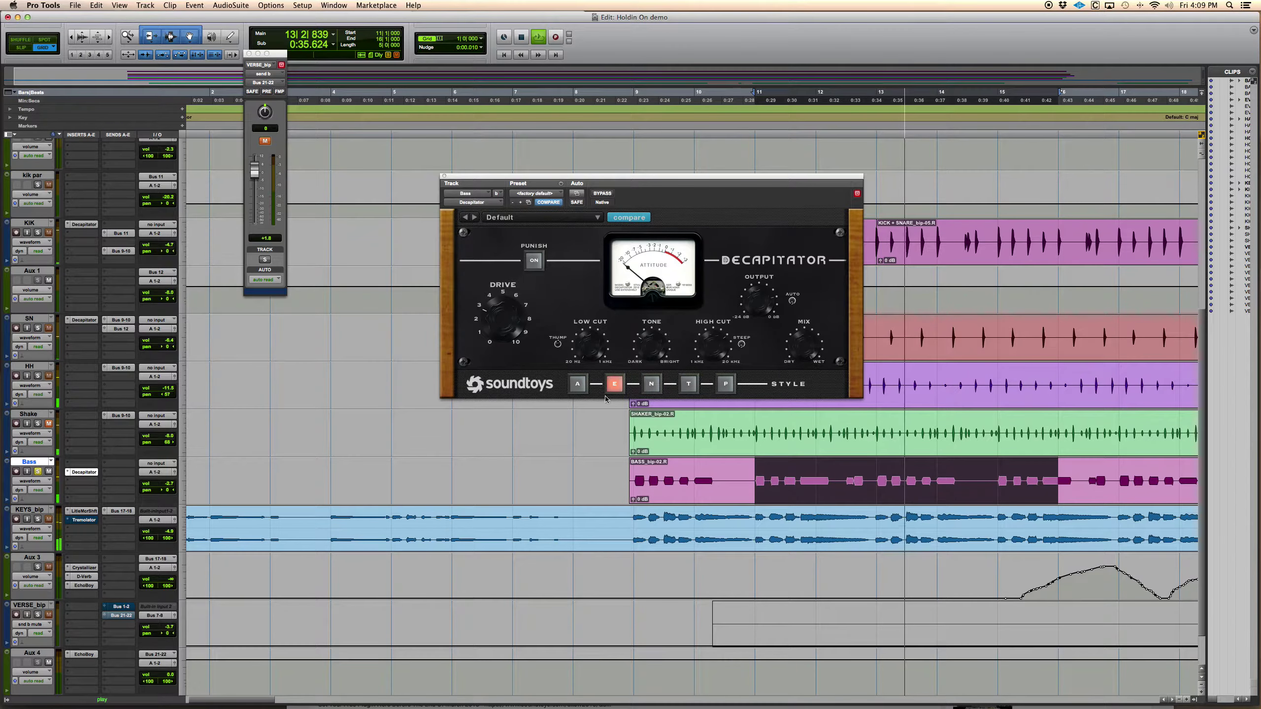
click(577, 385)
key(space)
key(space)
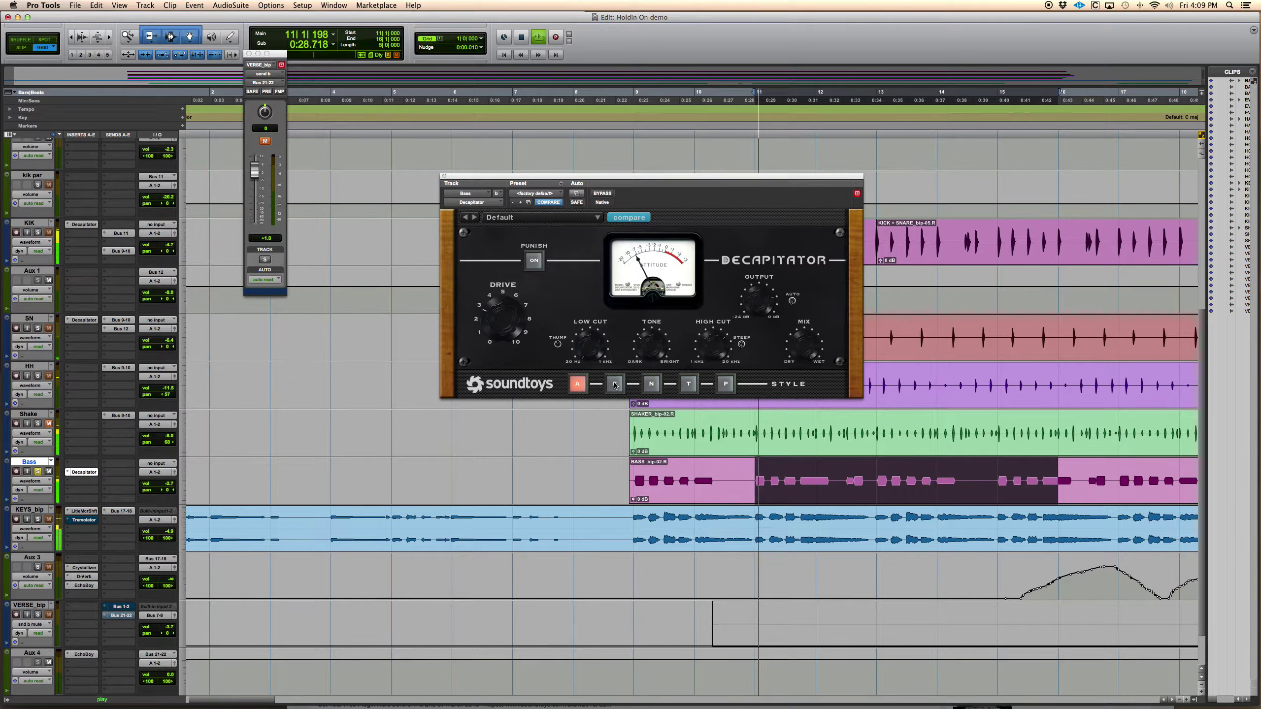
click(614, 385)
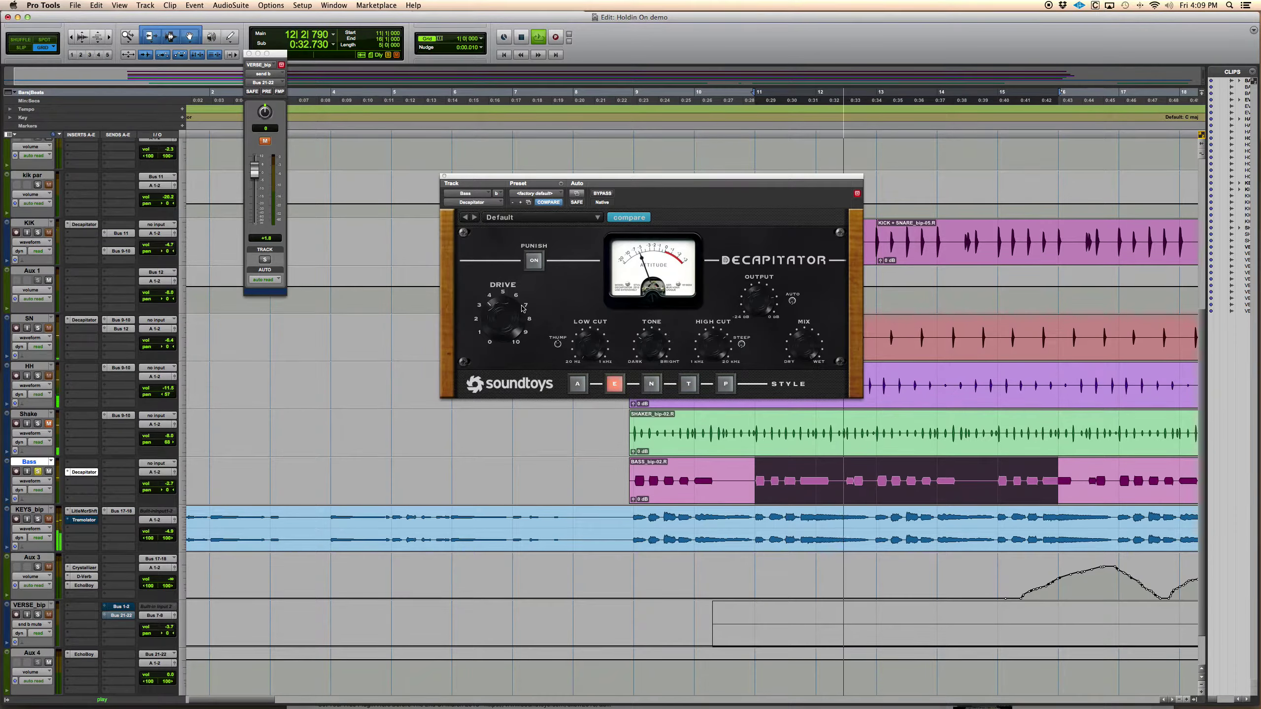
click(682, 387)
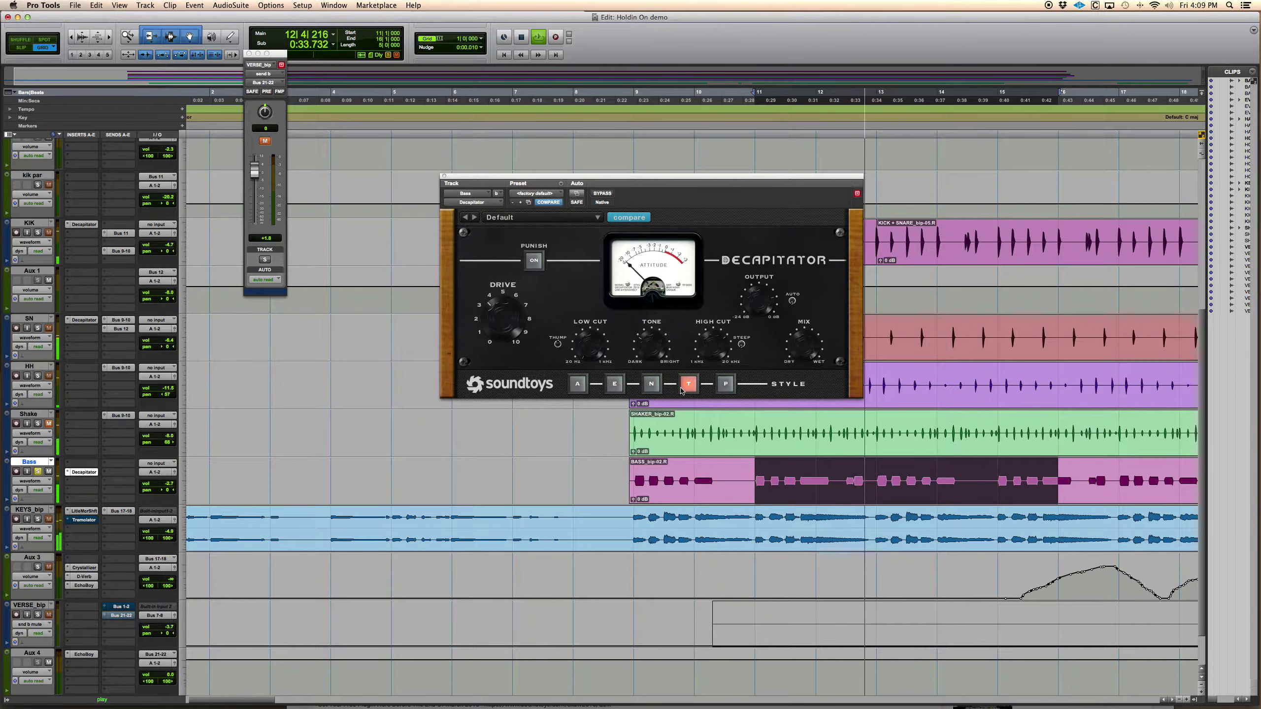
click(725, 387)
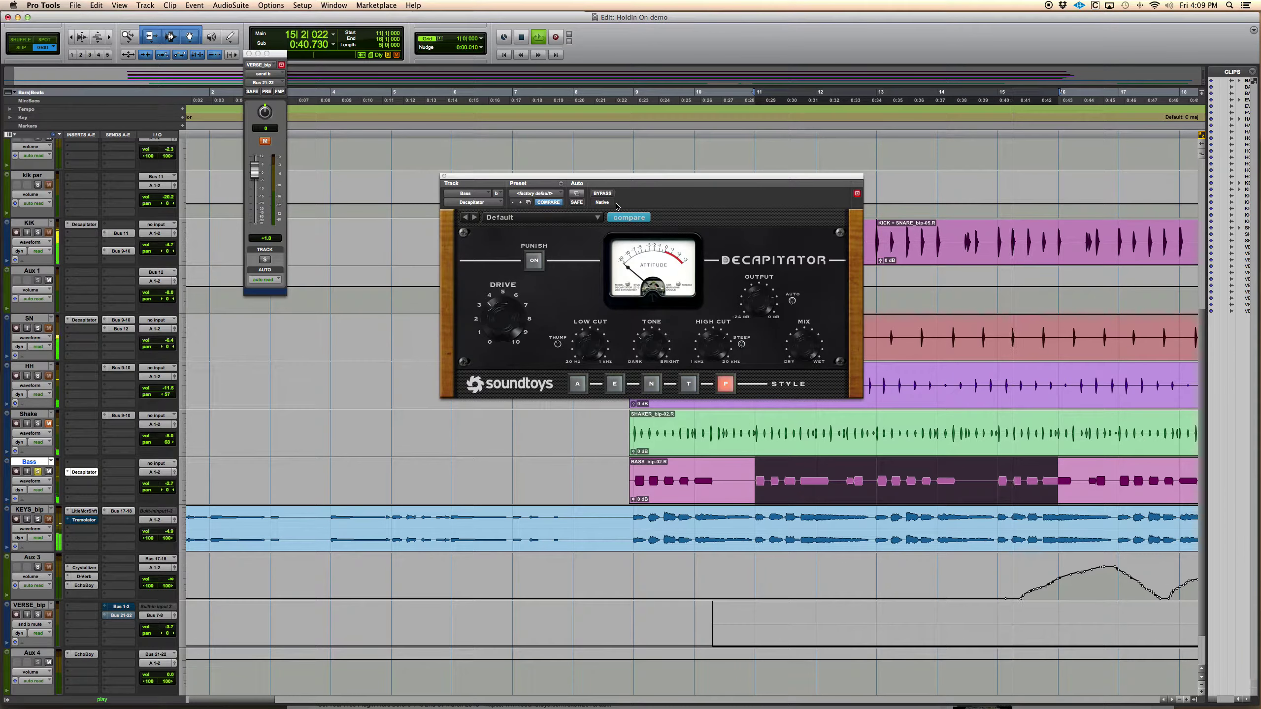
Bypass and re-enable the Bass Decapitator in style P, and stop playback.
click(602, 194)
click(601, 194)
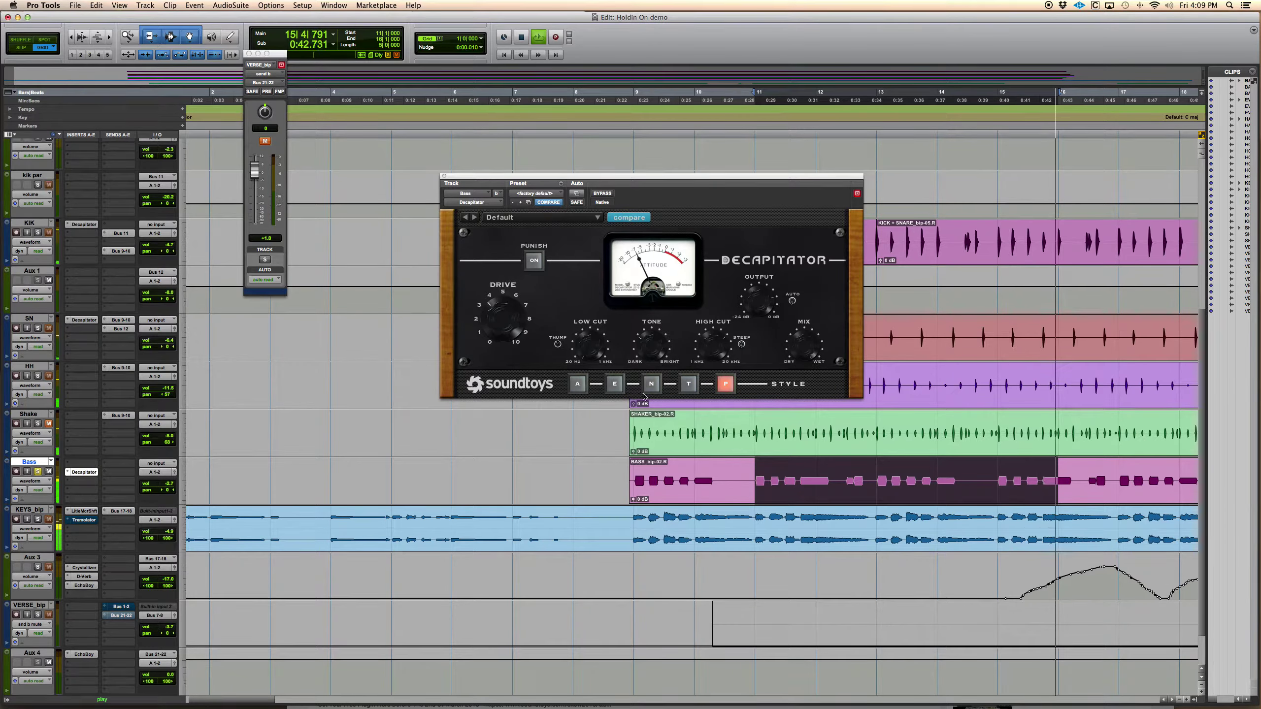
key(space)
Select bar 9 of the Bass clip and solo the KIK and SN tracks along with the bass.
drag(667, 464, 644, 460)
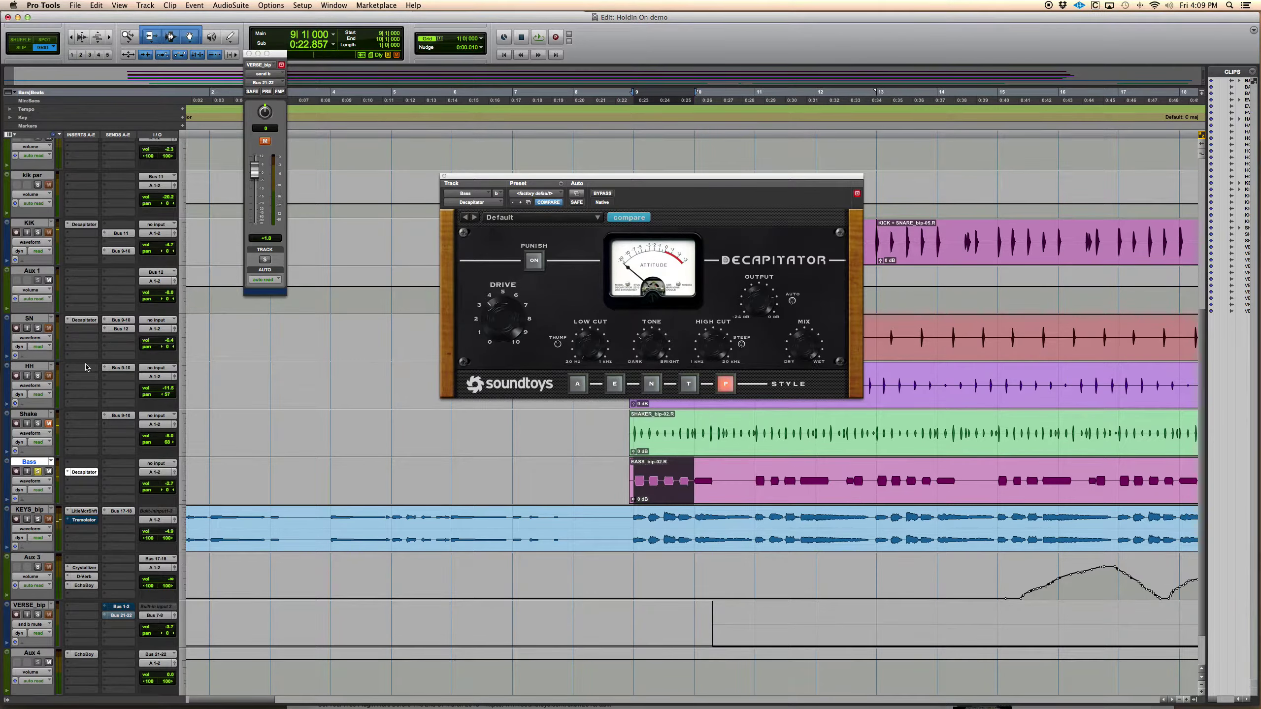
click(39, 337)
click(42, 334)
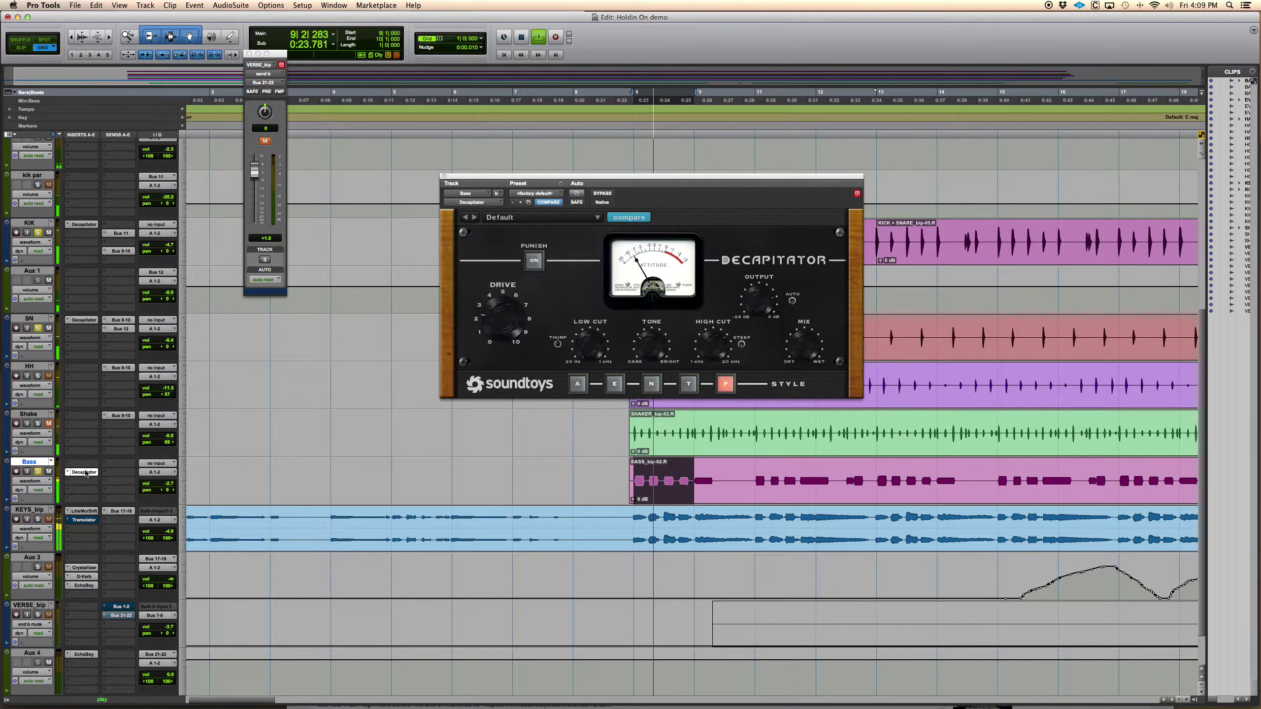
Move the Bass Decapitator to insert slot A, compare all slot A inserts bypassed and active during playback, and close its window.
drag(87, 463, 85, 464)
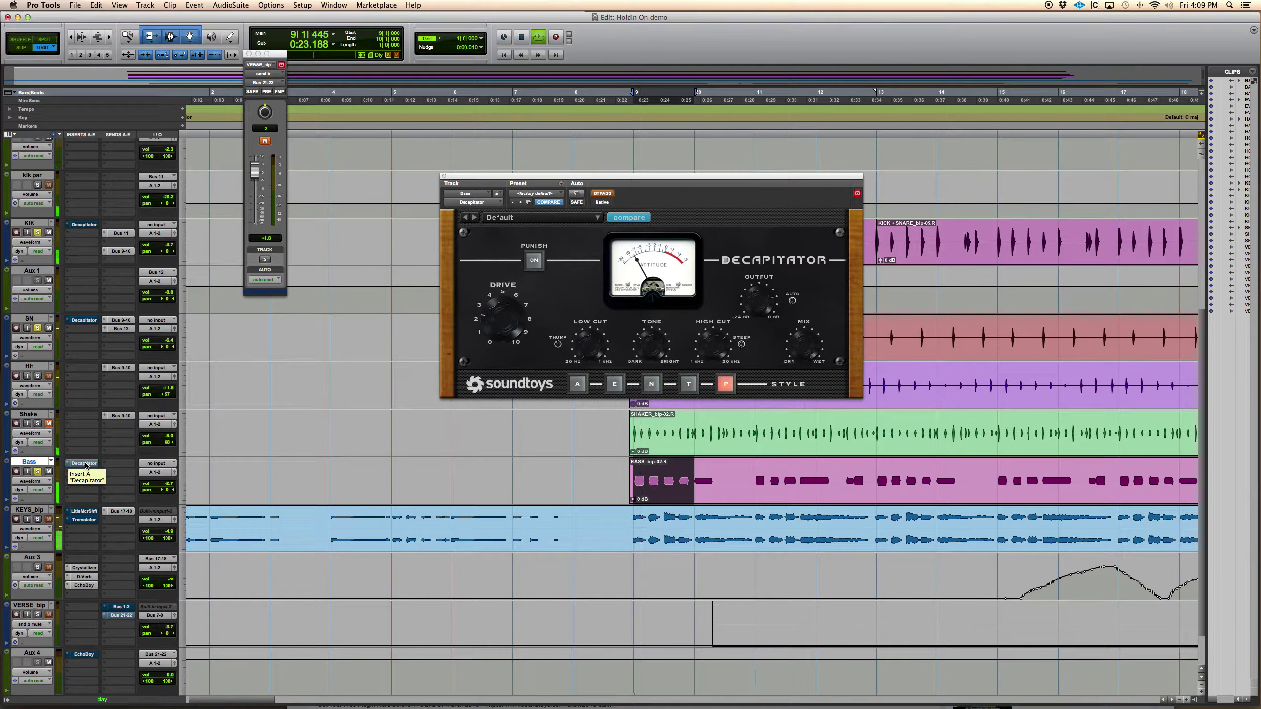
super+click(85, 463)
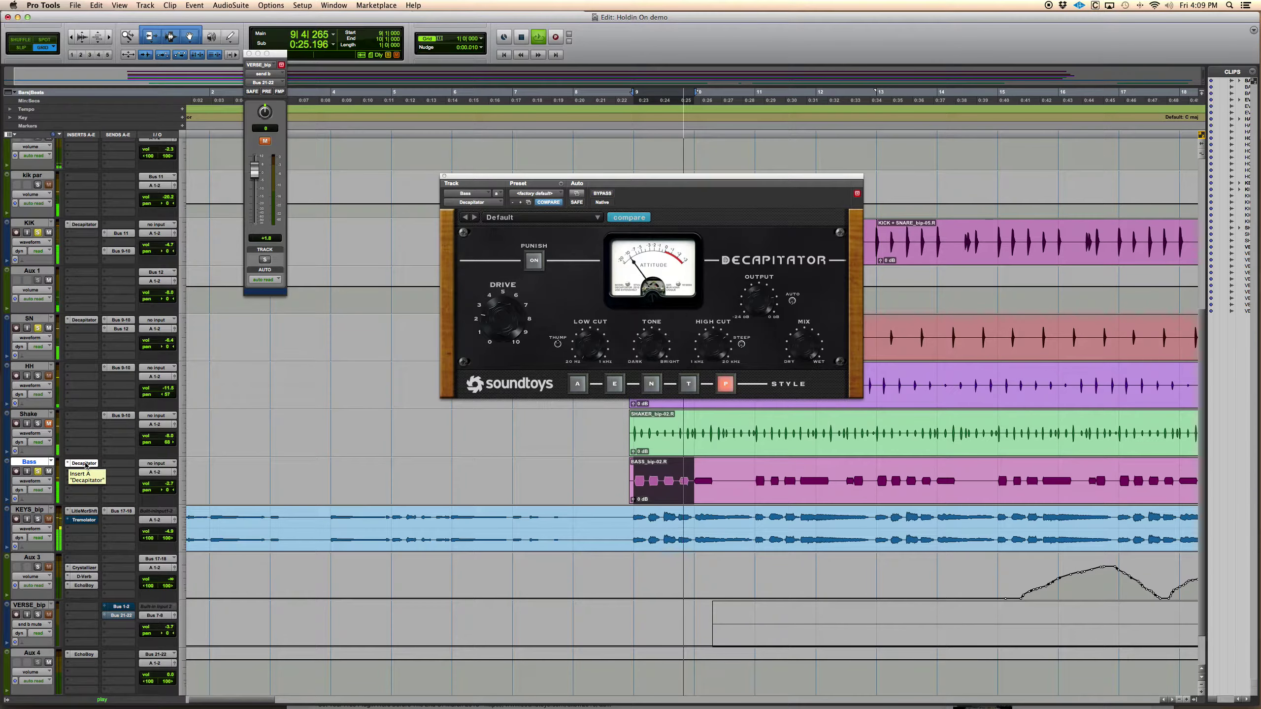
key(space)
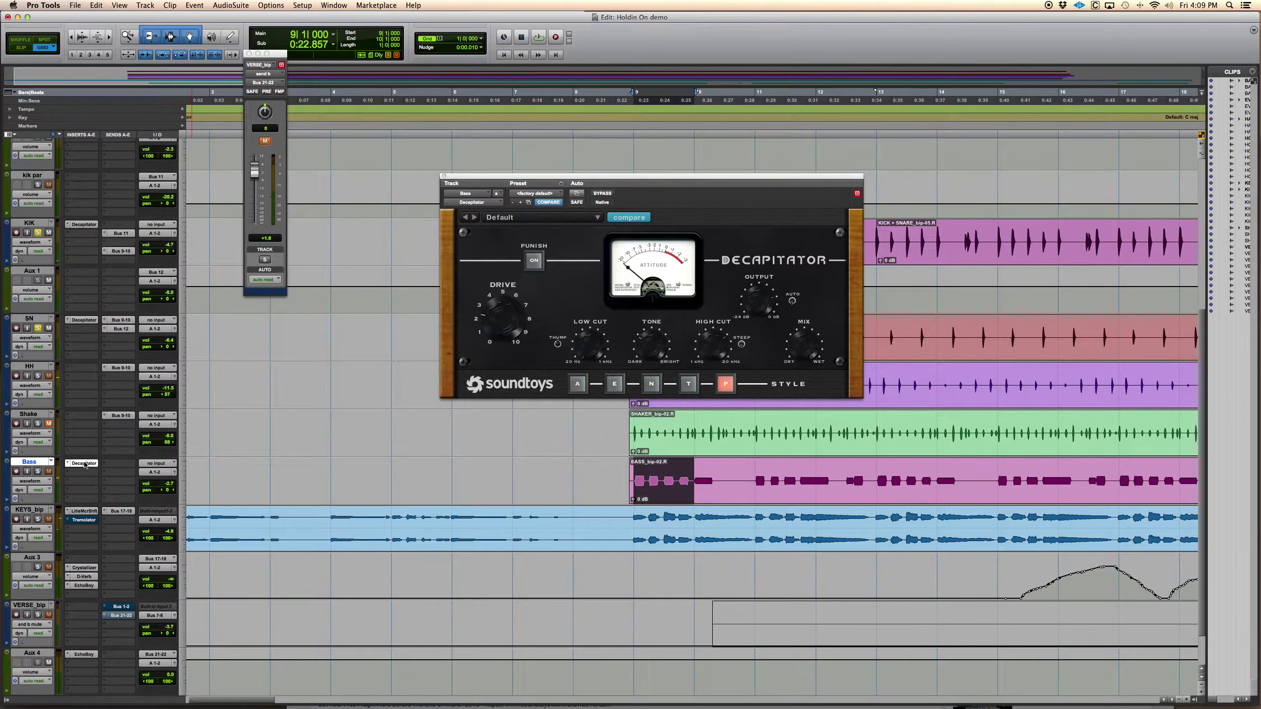
click(85, 464)
click(86, 464)
click(86, 463)
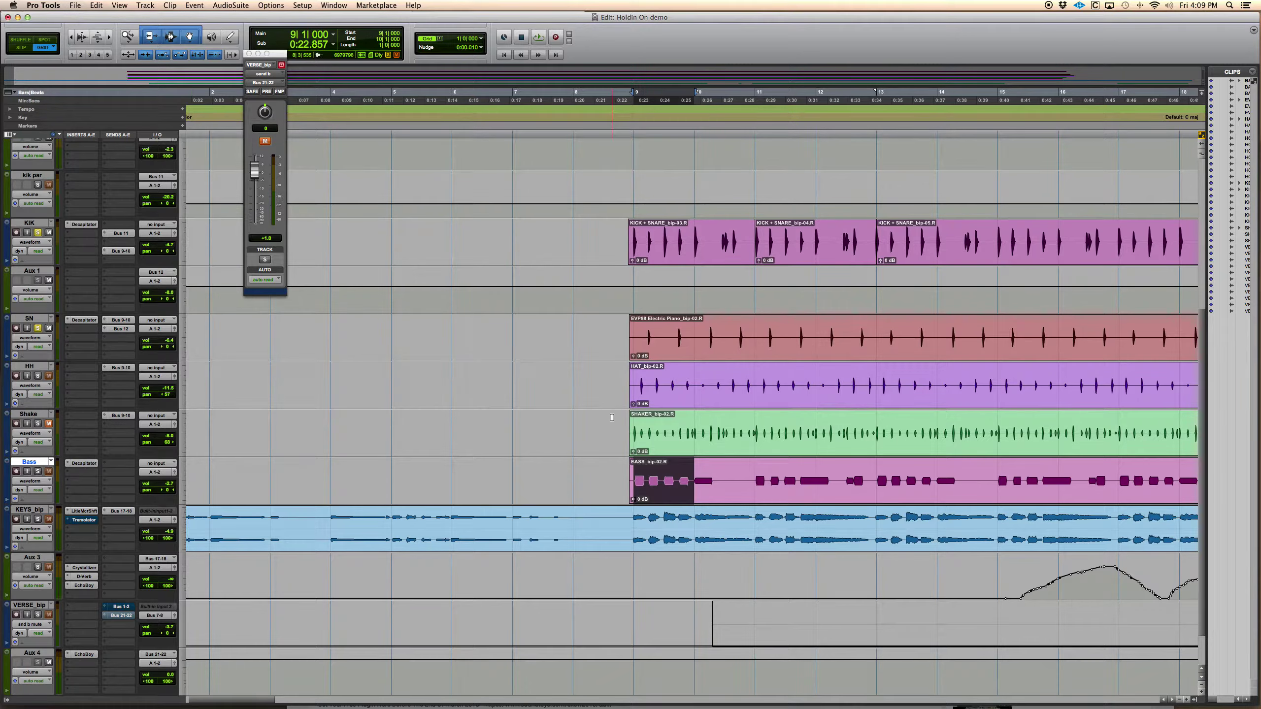
Select bars 16 to 19 of the clip on the KEYS_bip track.
scroll(611, 417, right, 3)
scroll(632, 532, right, 15)
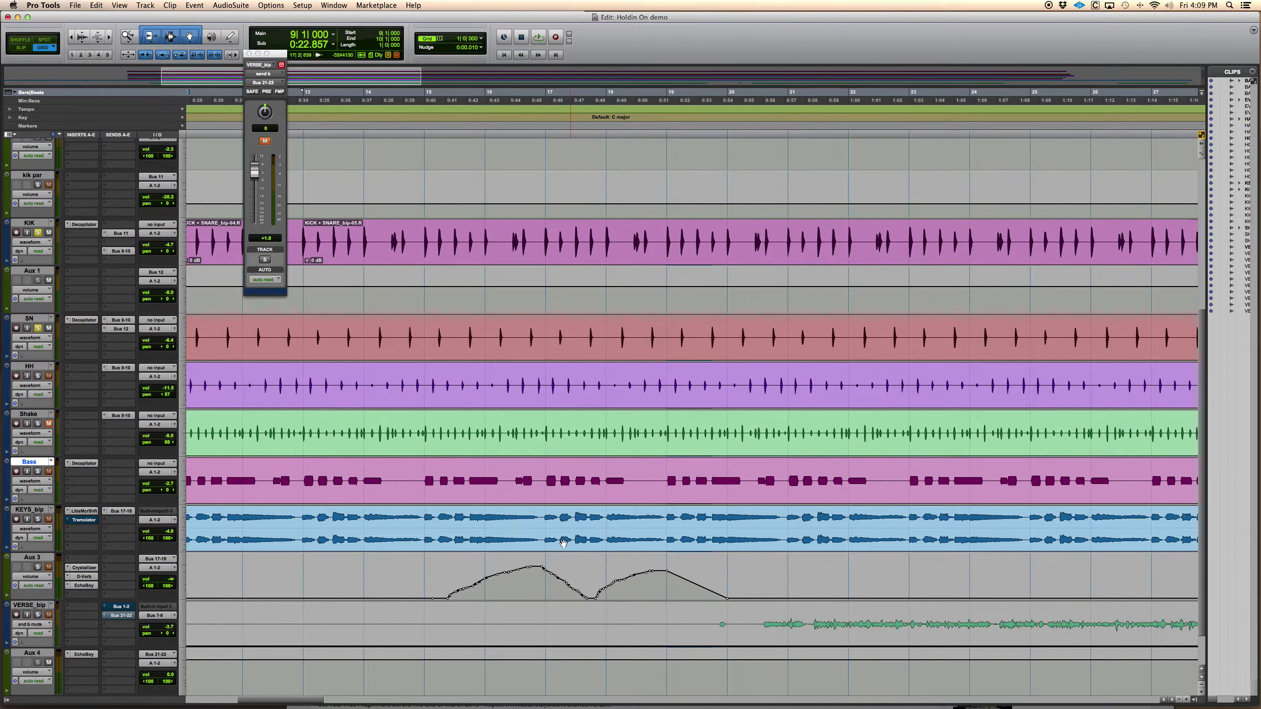
click(474, 534)
drag(479, 519, 680, 518)
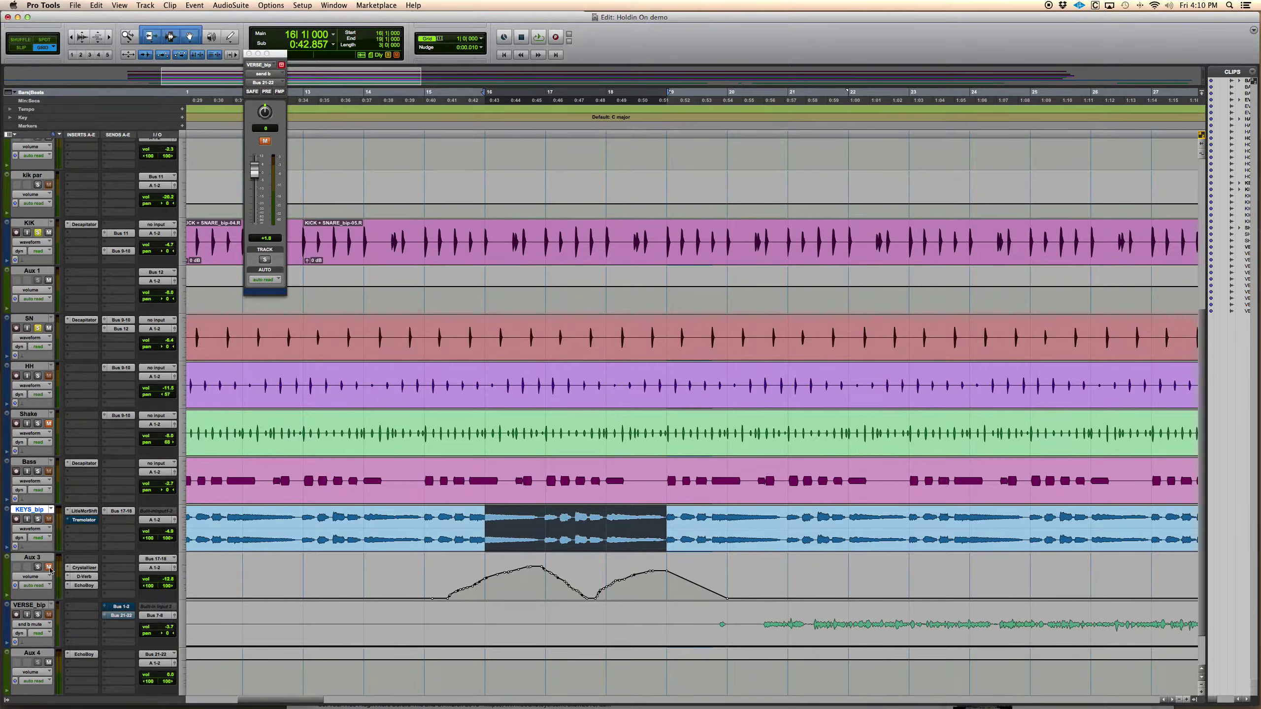
Open Little MicroShift on the soloed KEYS_bip track and play the selection with the effect bypassed.
click(87, 512)
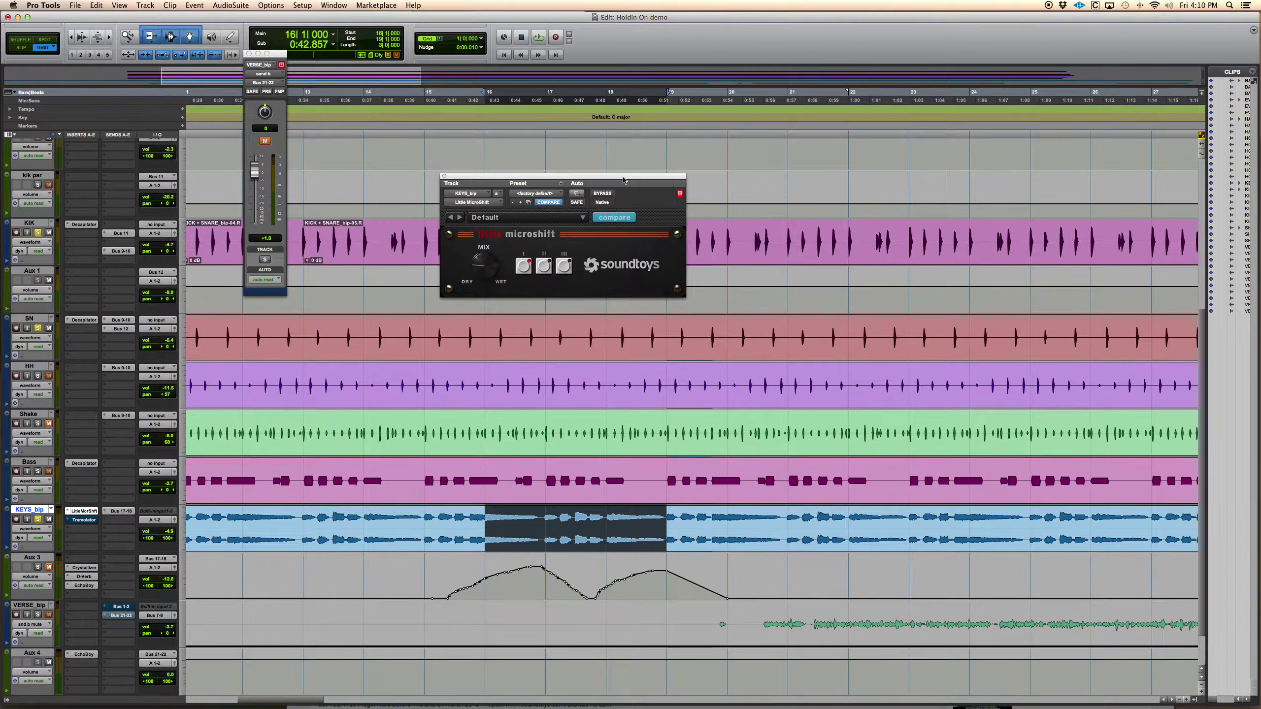
drag(624, 180, 709, 173)
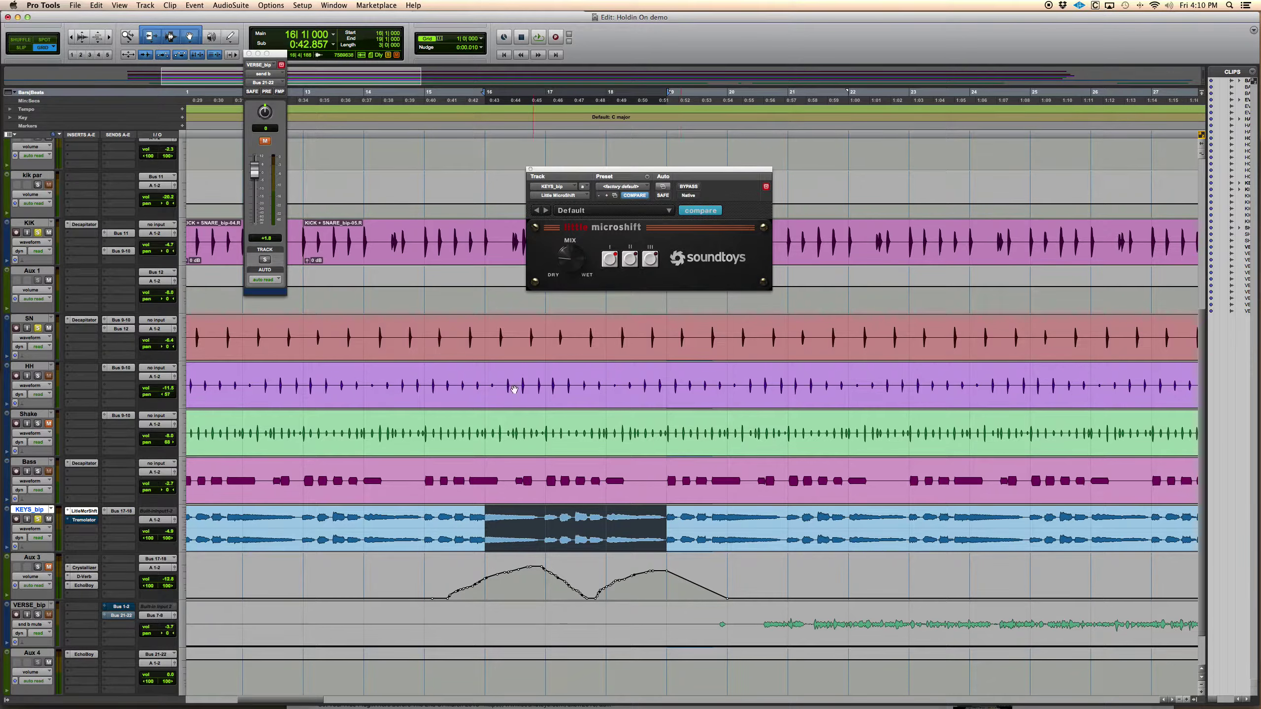
click(91, 512)
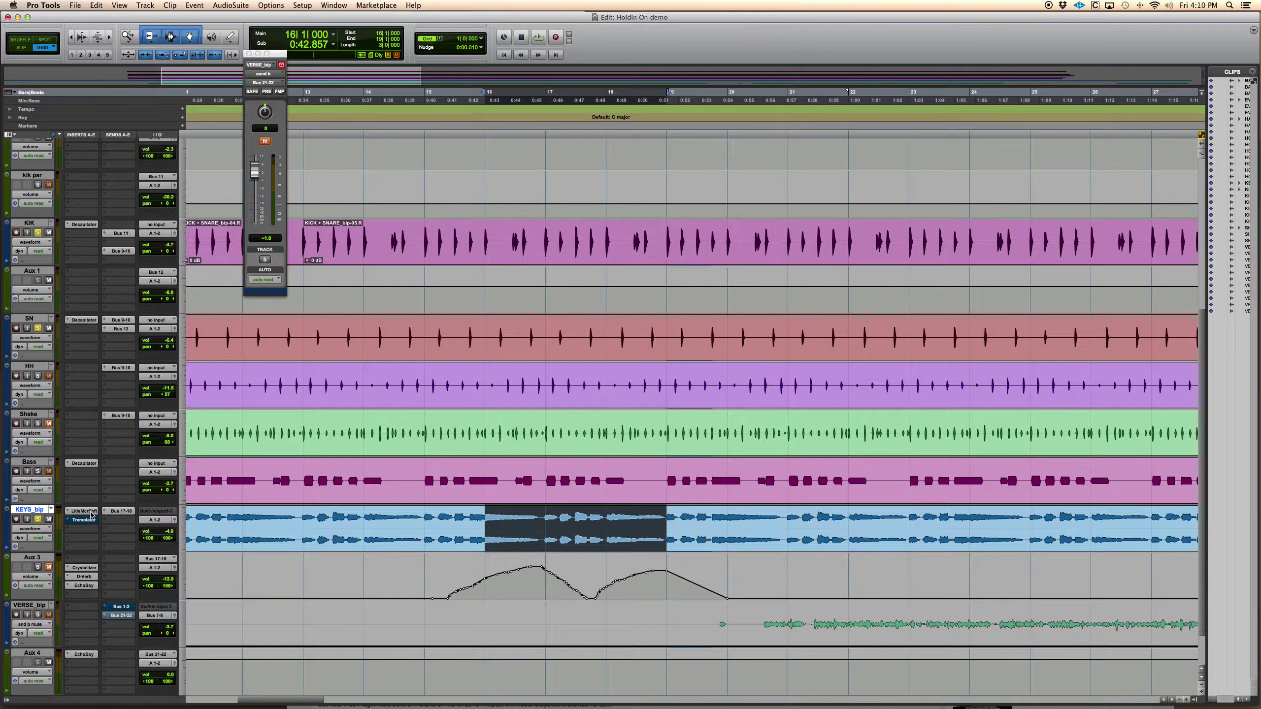
click(91, 512)
key(space)
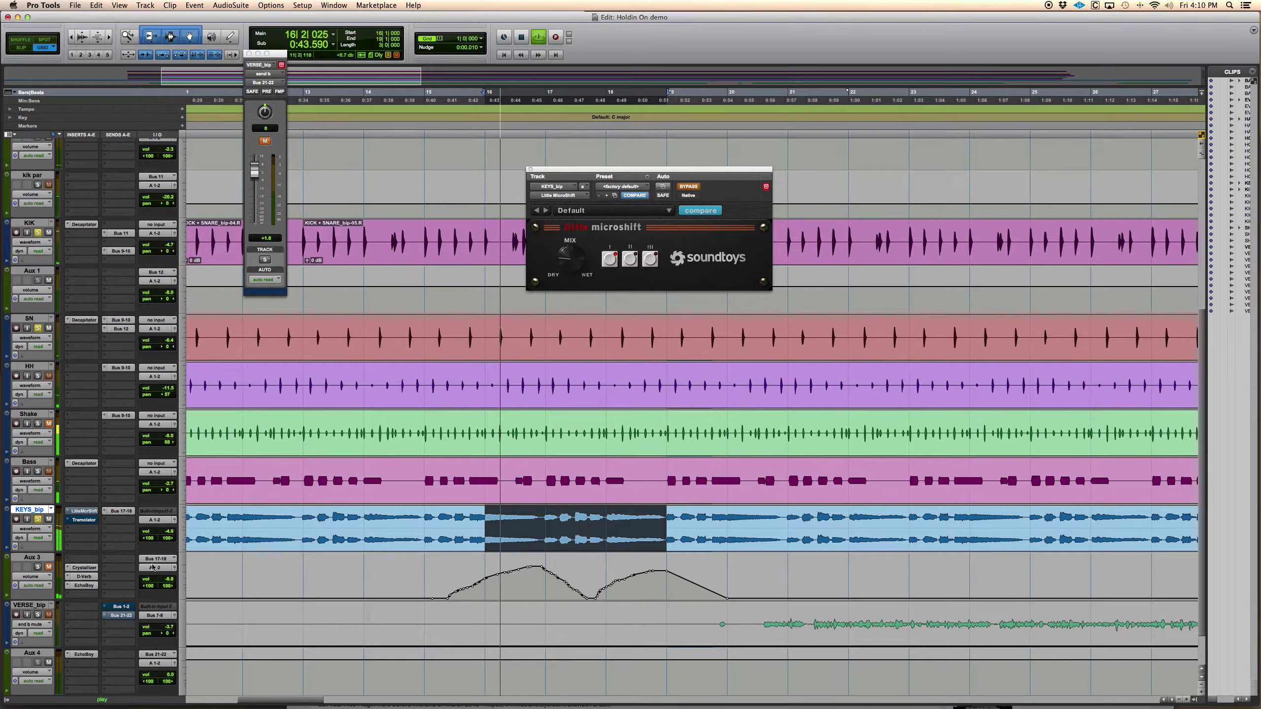
Remove the solo from the KIK track and restart playback with the KEYS_bip track still soloed.
key(space)
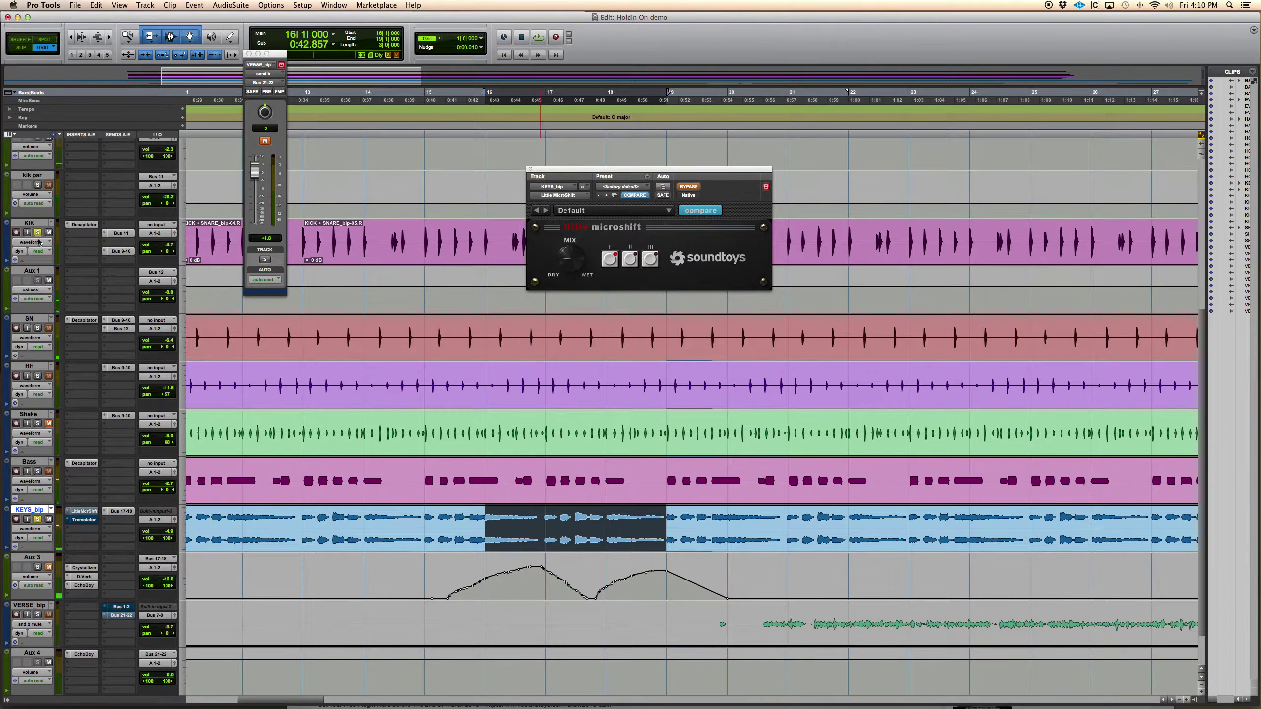
click(38, 233)
key(space)
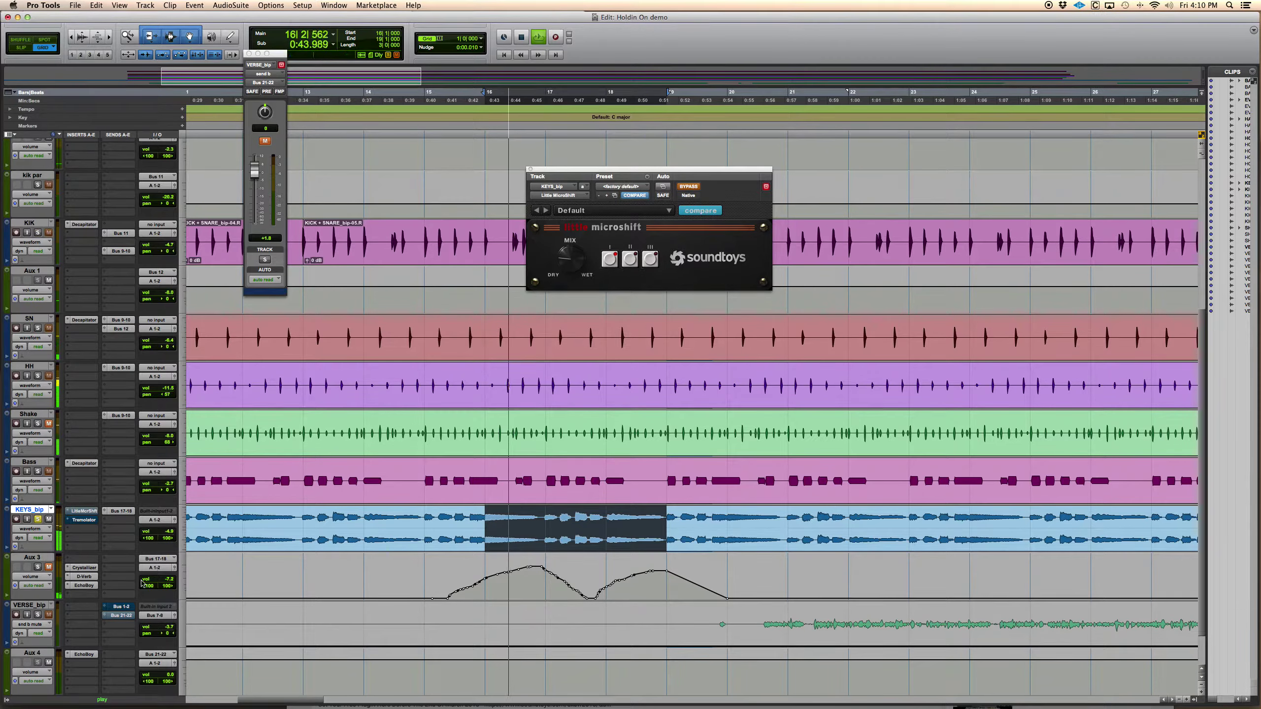
Compare Little MicroShift bypassed and active on the KEYS_bip track while the selection plays.
super+click(86, 512)
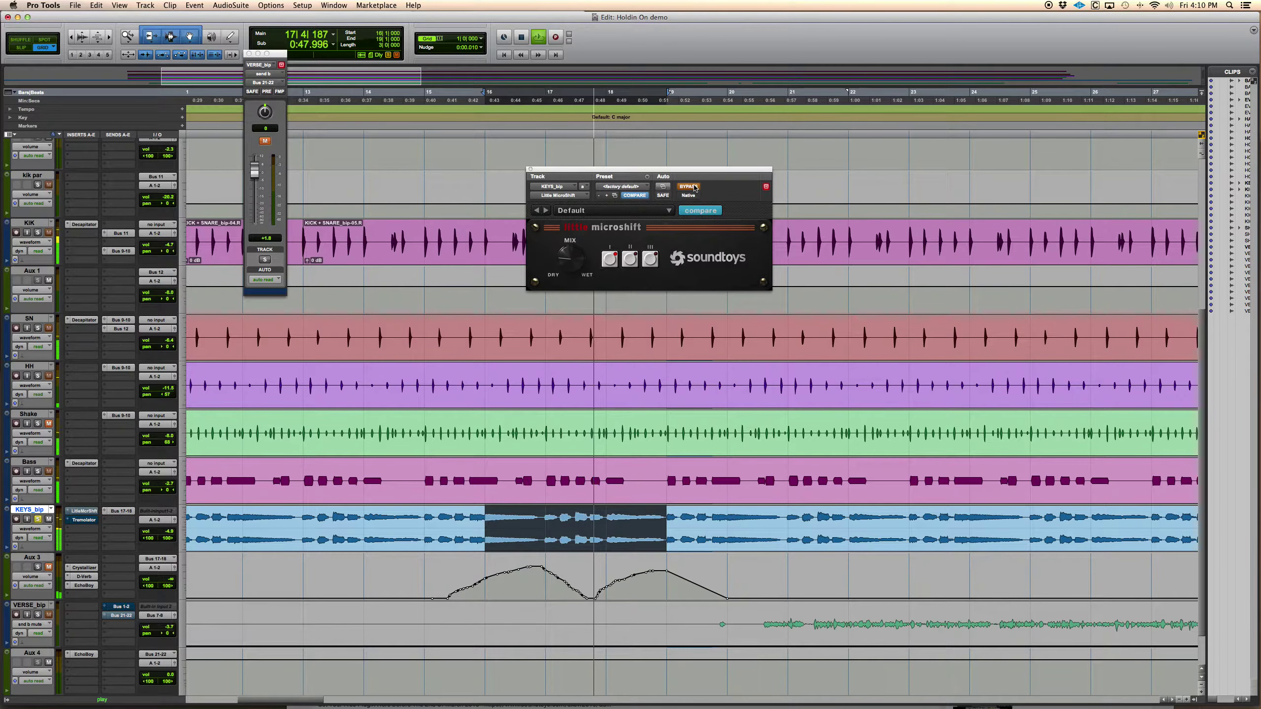
click(690, 187)
click(690, 187)
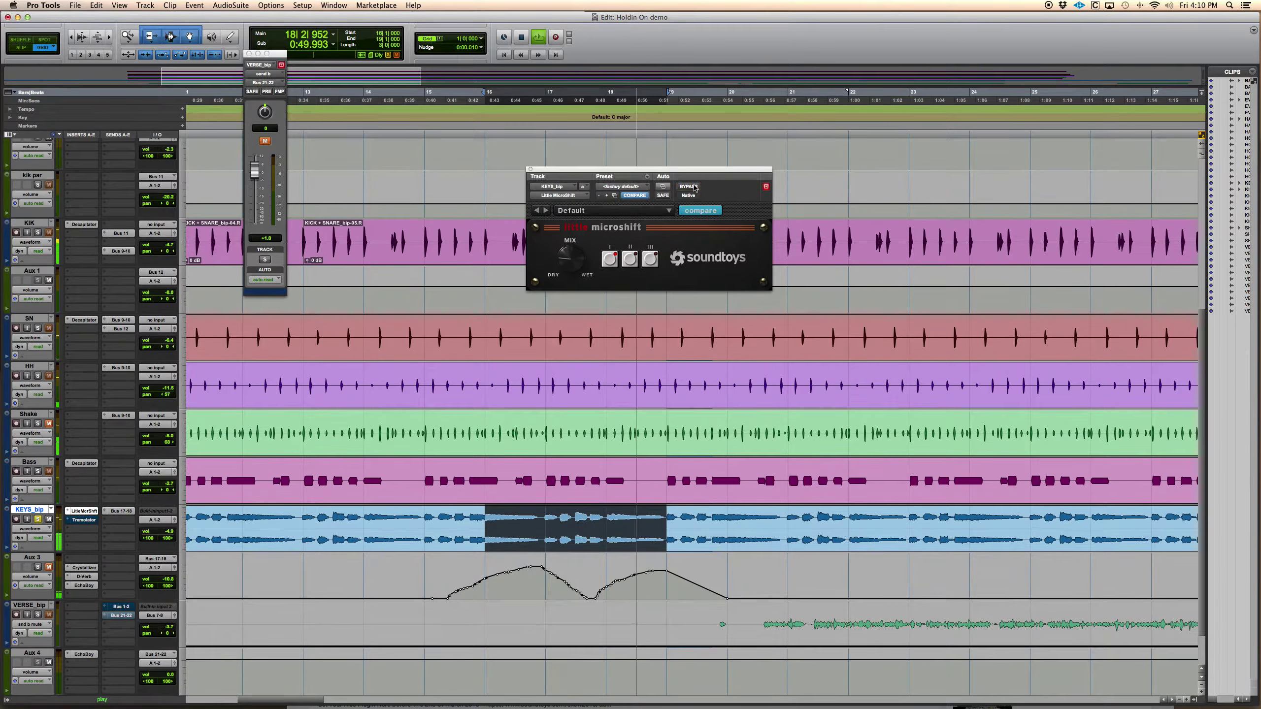
click(690, 187)
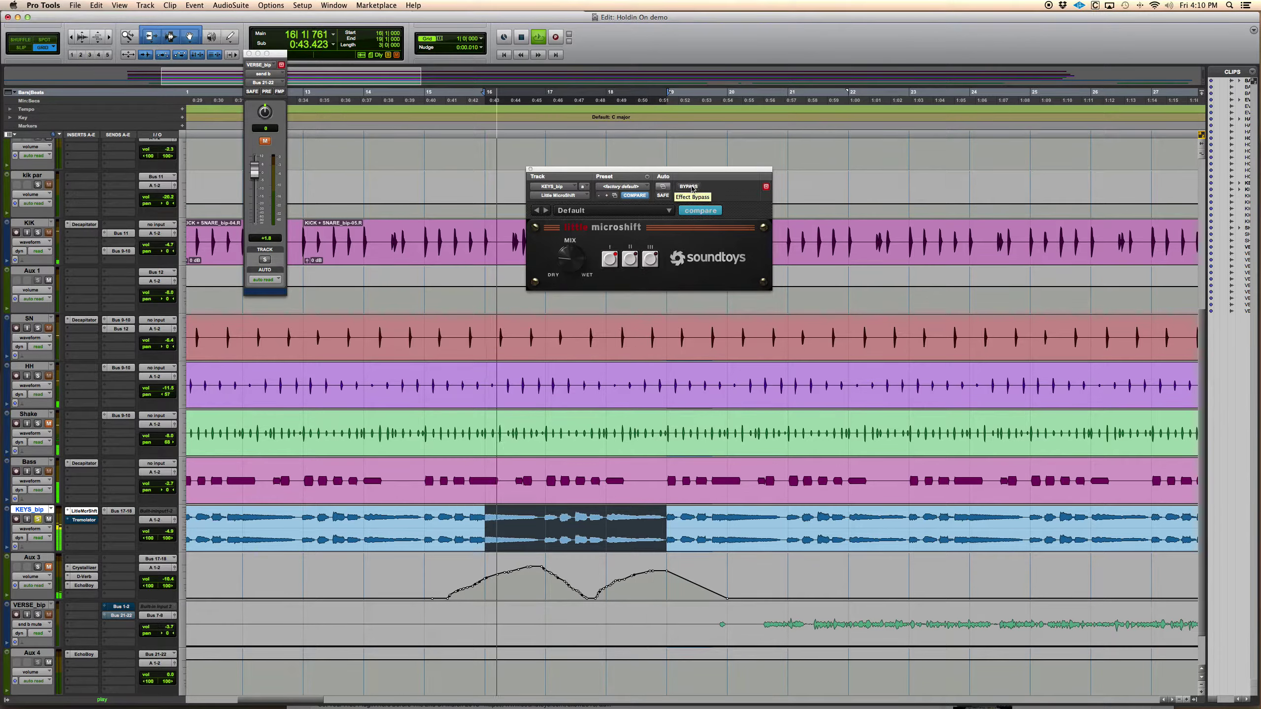
click(690, 187)
Switch Little MicroShift to style III during playback, then bypass the effect and stop playback.
click(651, 259)
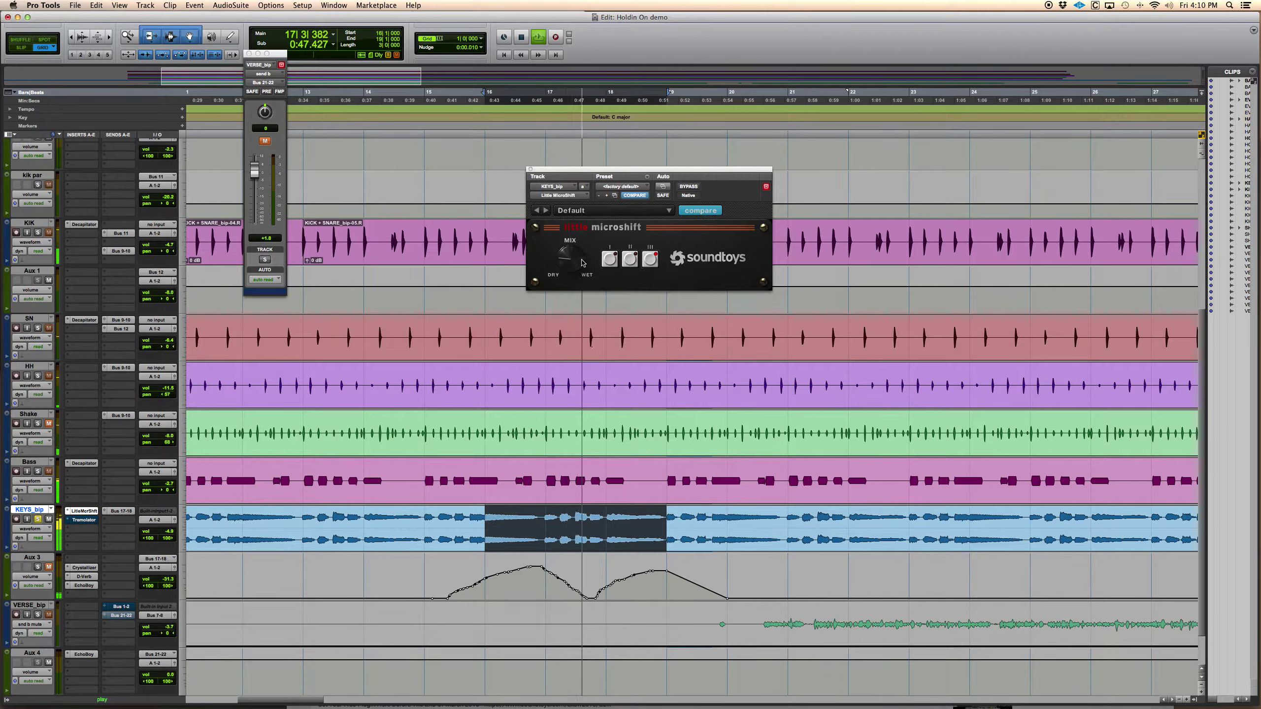
click(689, 187)
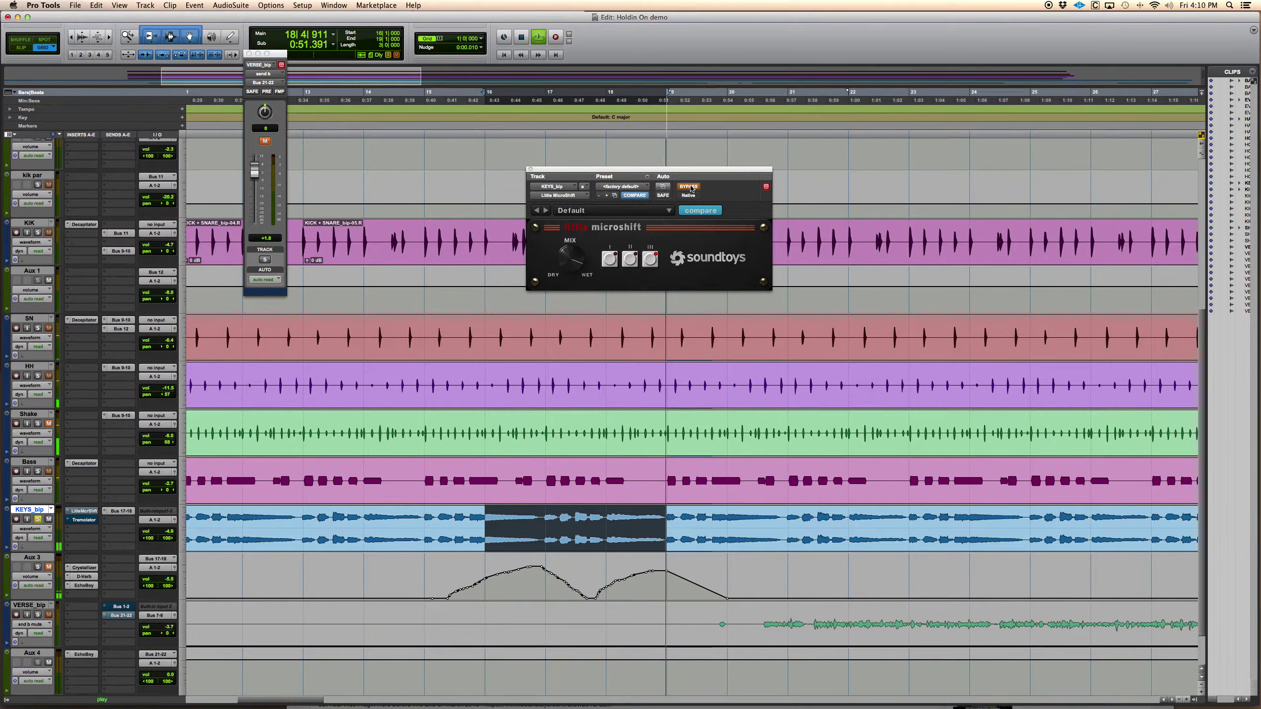
key(space)
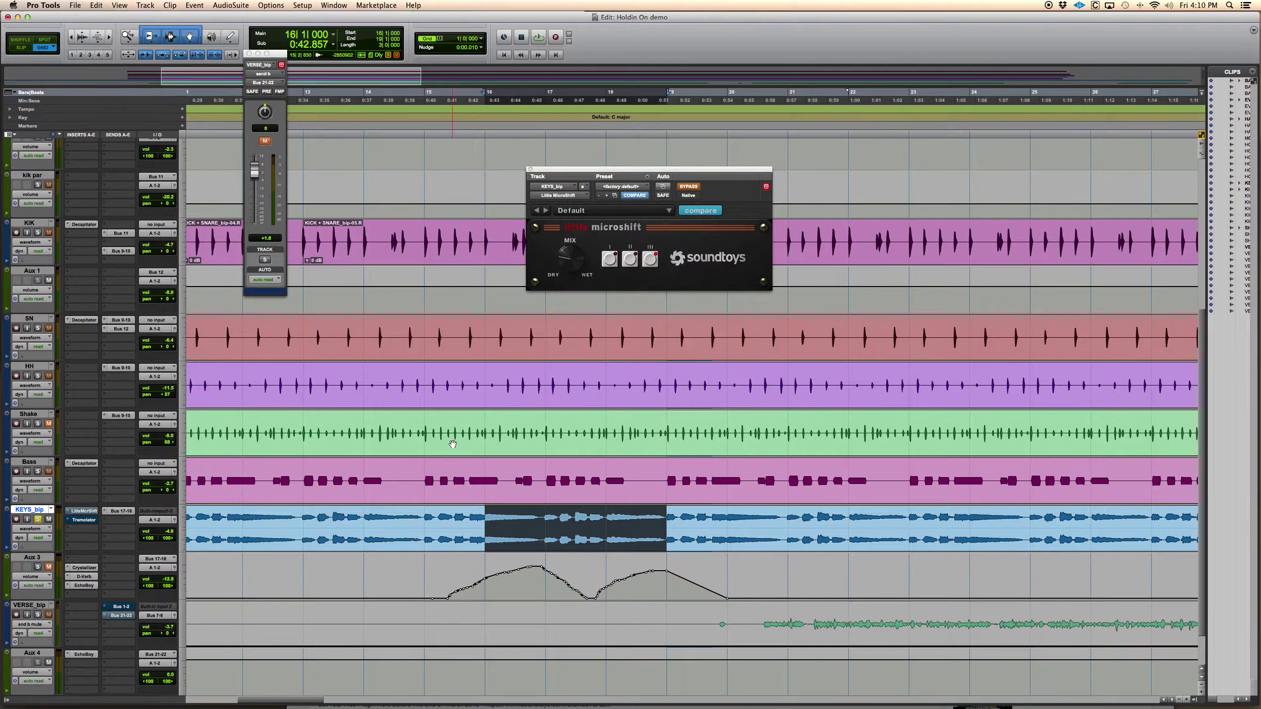
Open Tremolator on the KEYS_bip track and compare it bypassed and active while the selection plays.
click(88, 521)
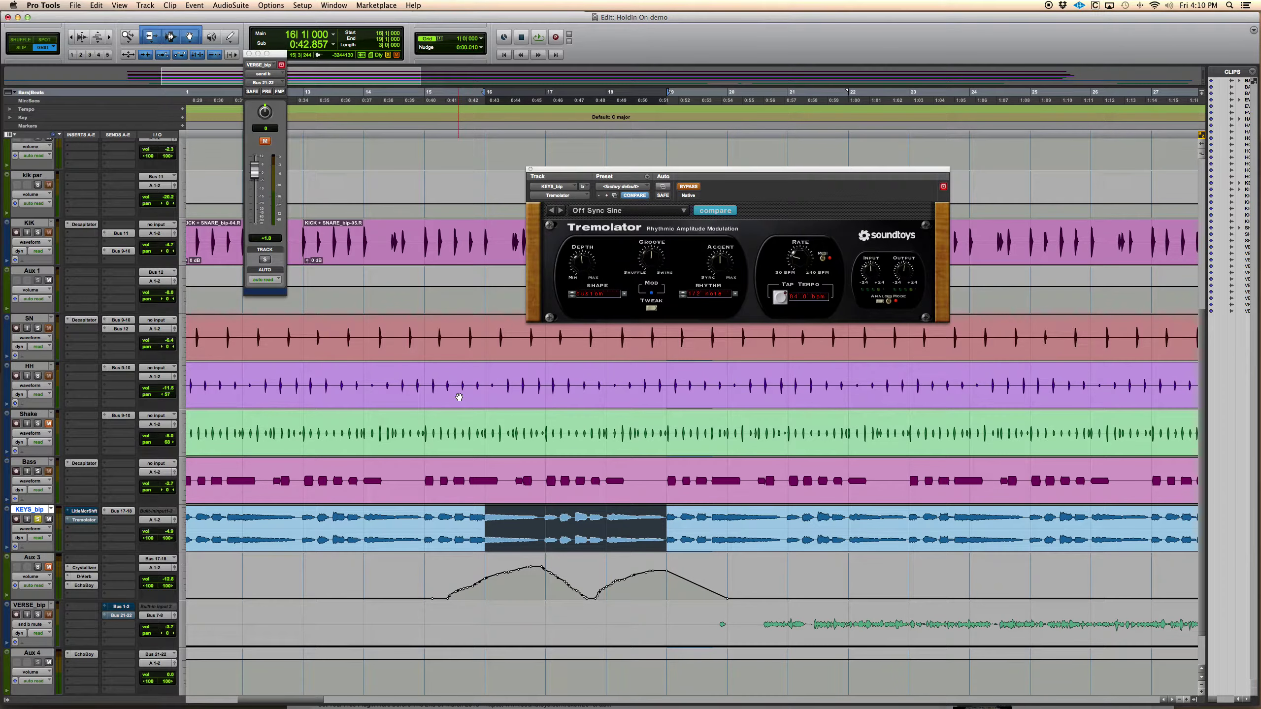
key(space)
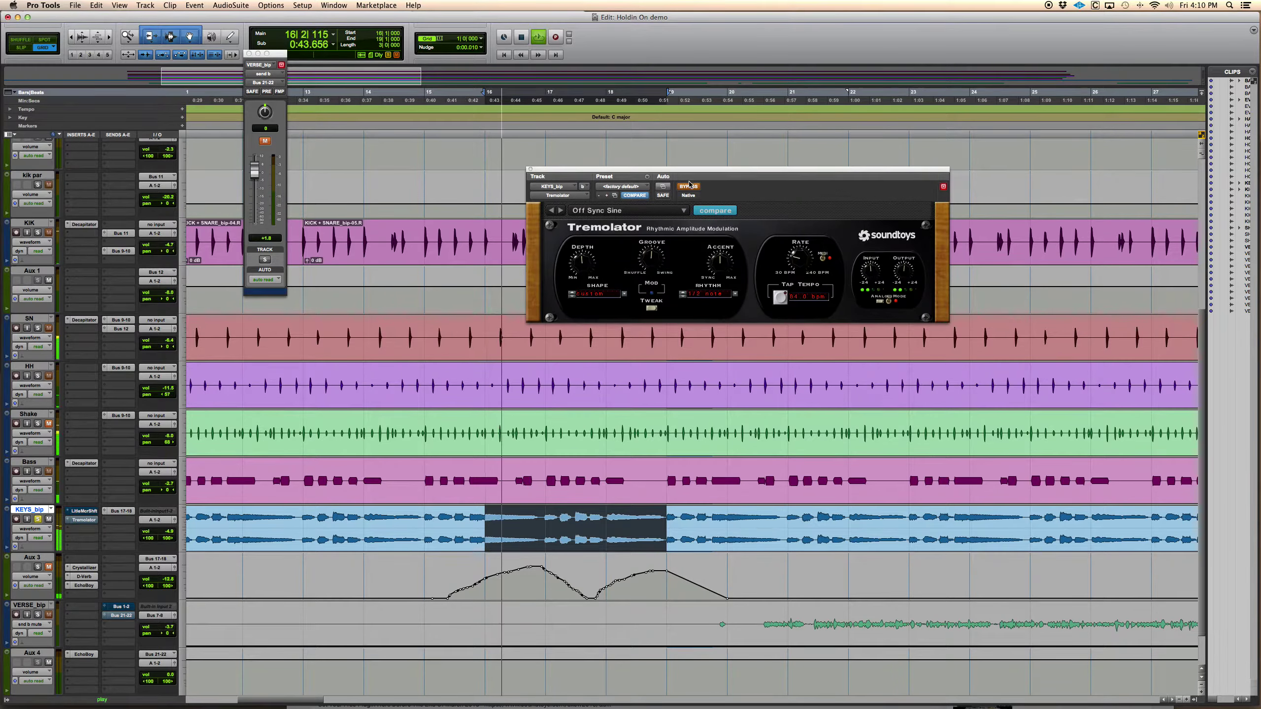
click(688, 186)
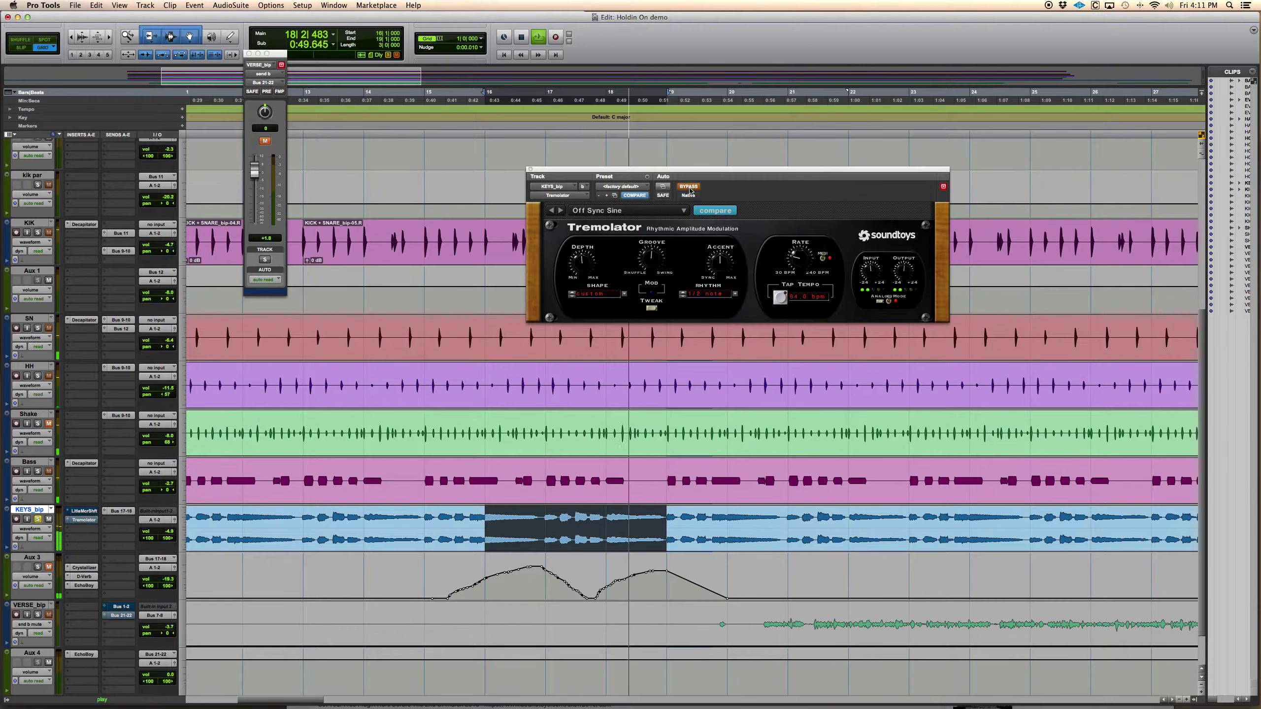
click(689, 187)
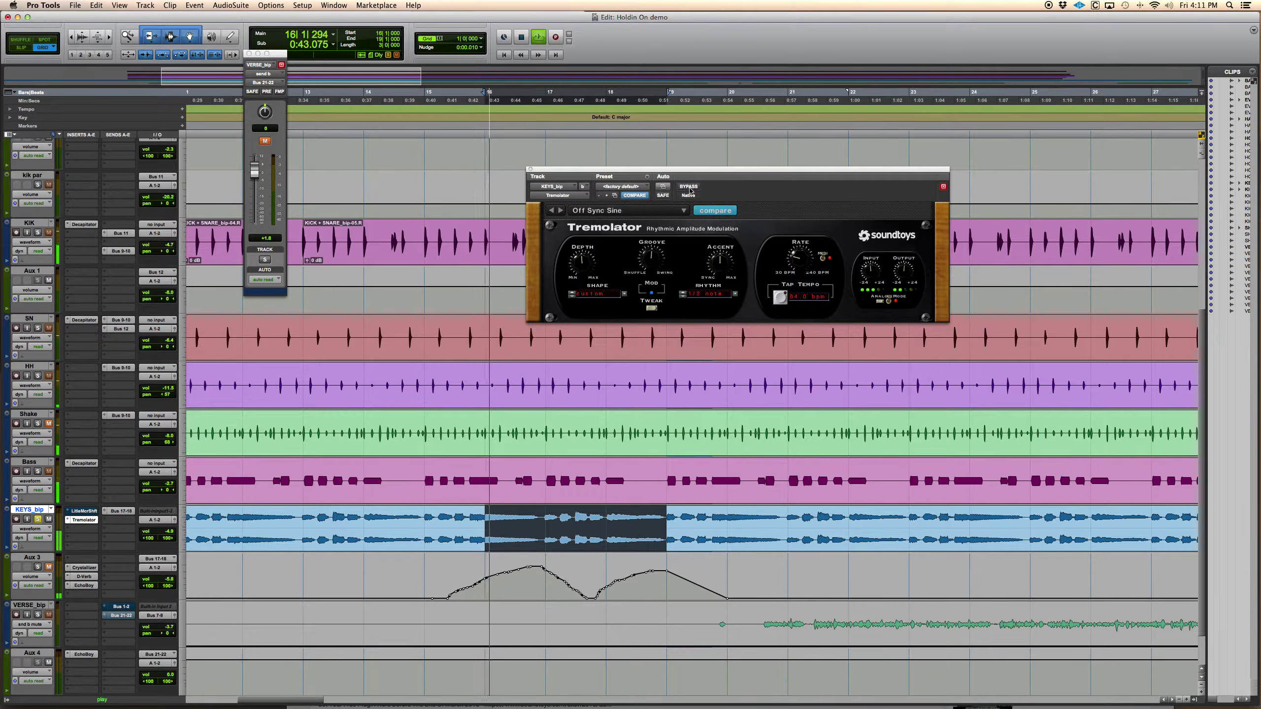
click(688, 187)
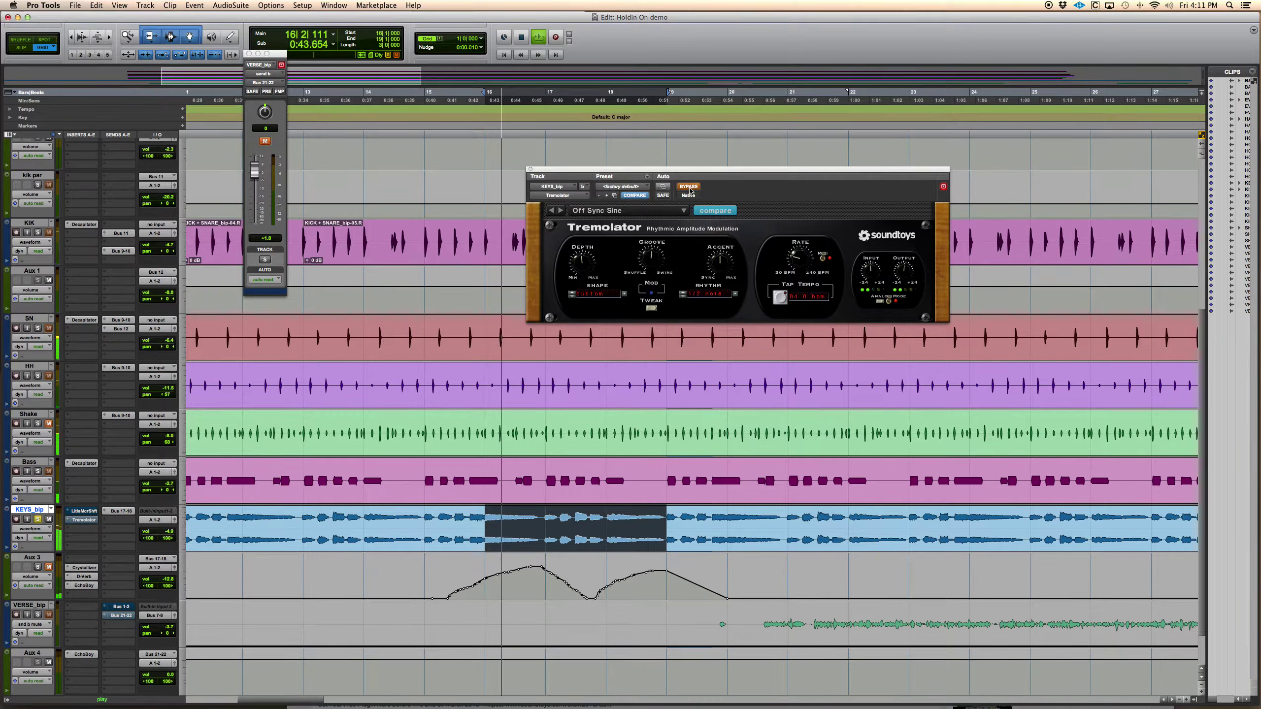
key(space)
Select bars 17 and 18 of the KEYS_bip clip and play the new selection.
click(541, 522)
drag(541, 522, 667, 523)
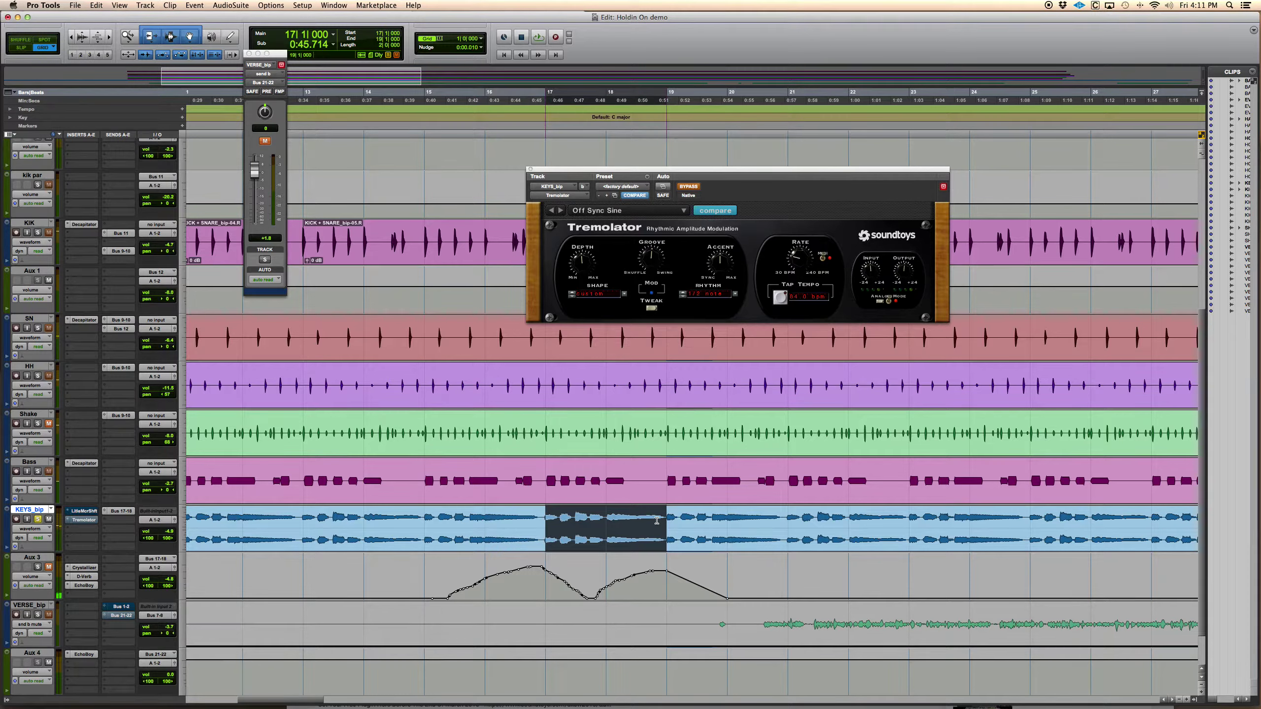
key(space)
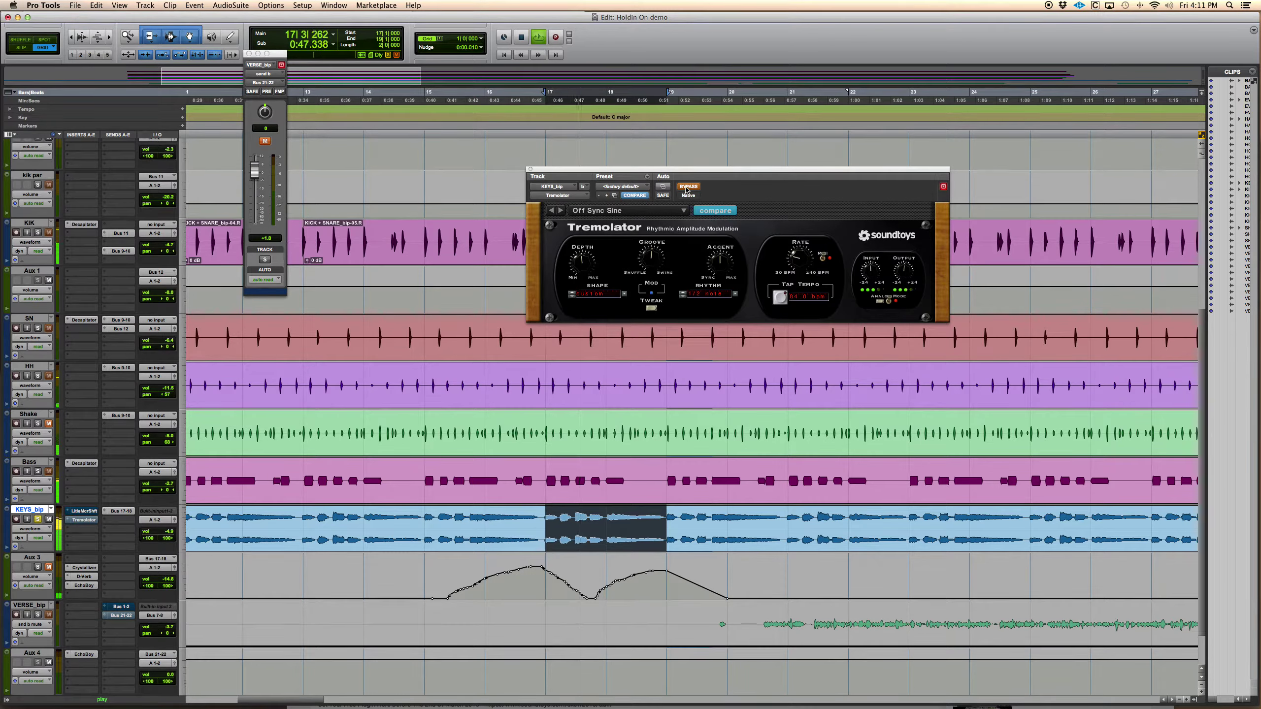
Compare Tremolator active and bypassed on the shorter selection, and view its preset list without choosing a preset.
click(687, 189)
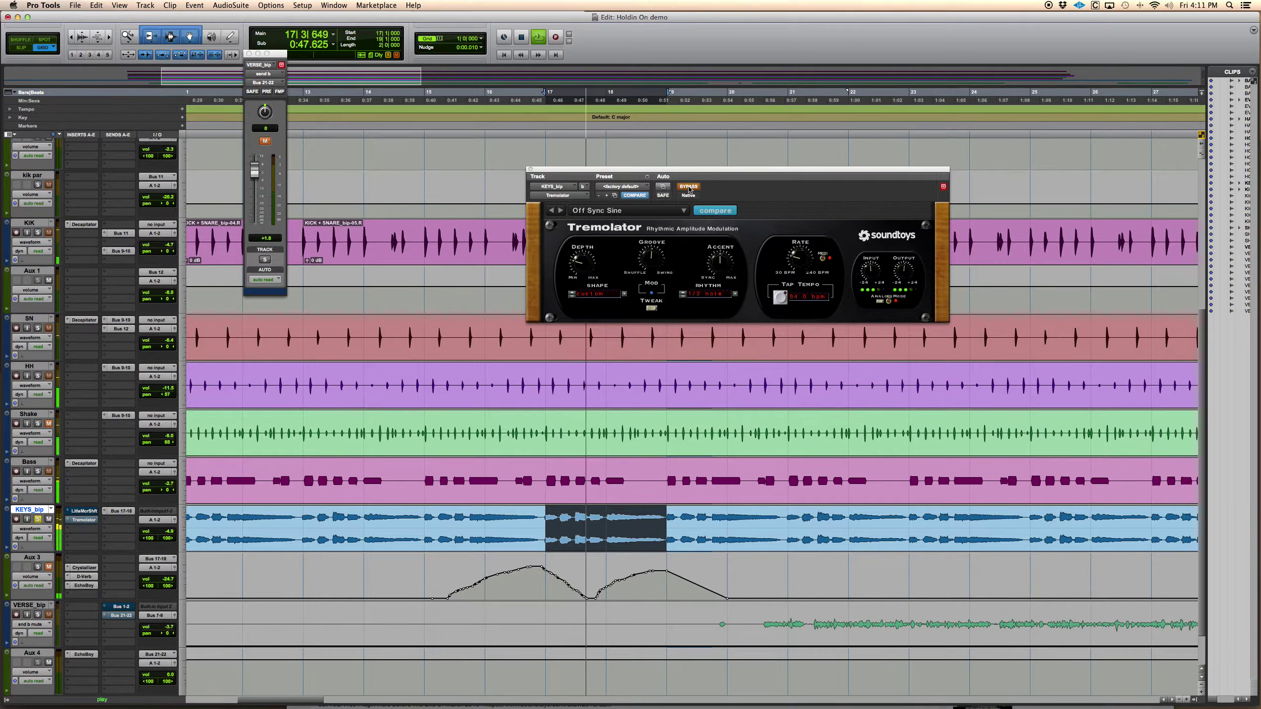
click(689, 187)
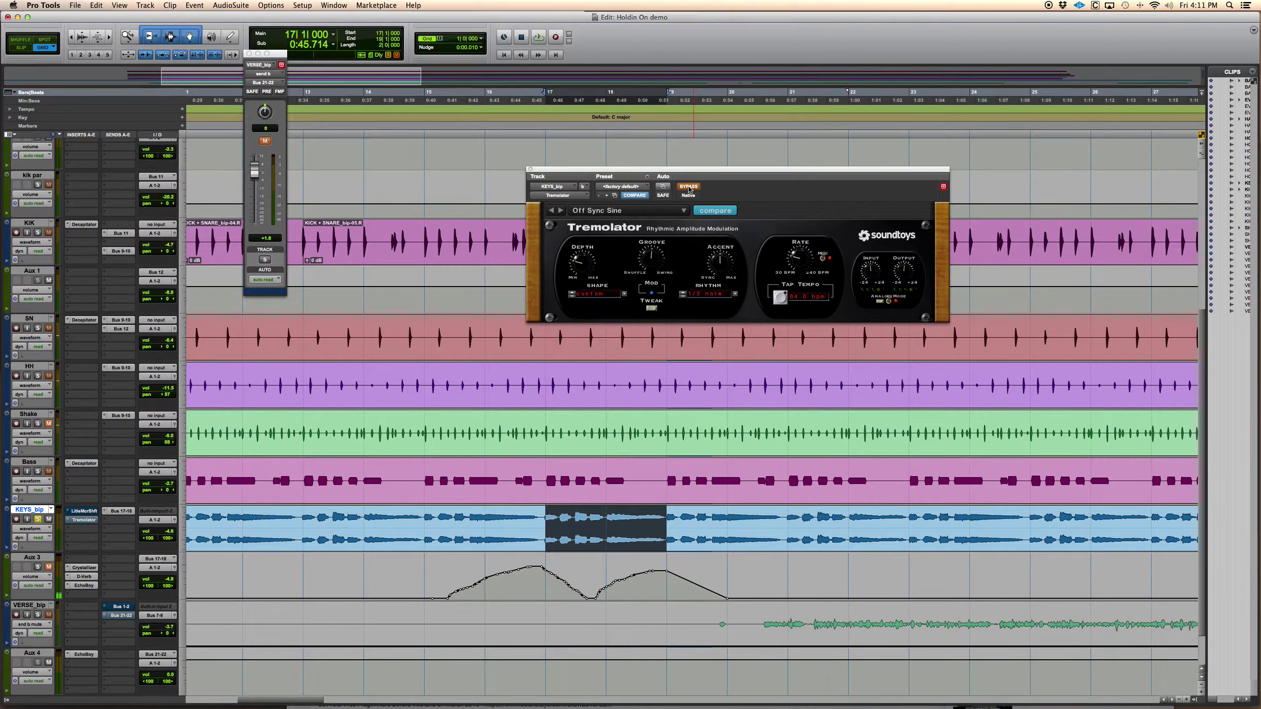
click(641, 211)
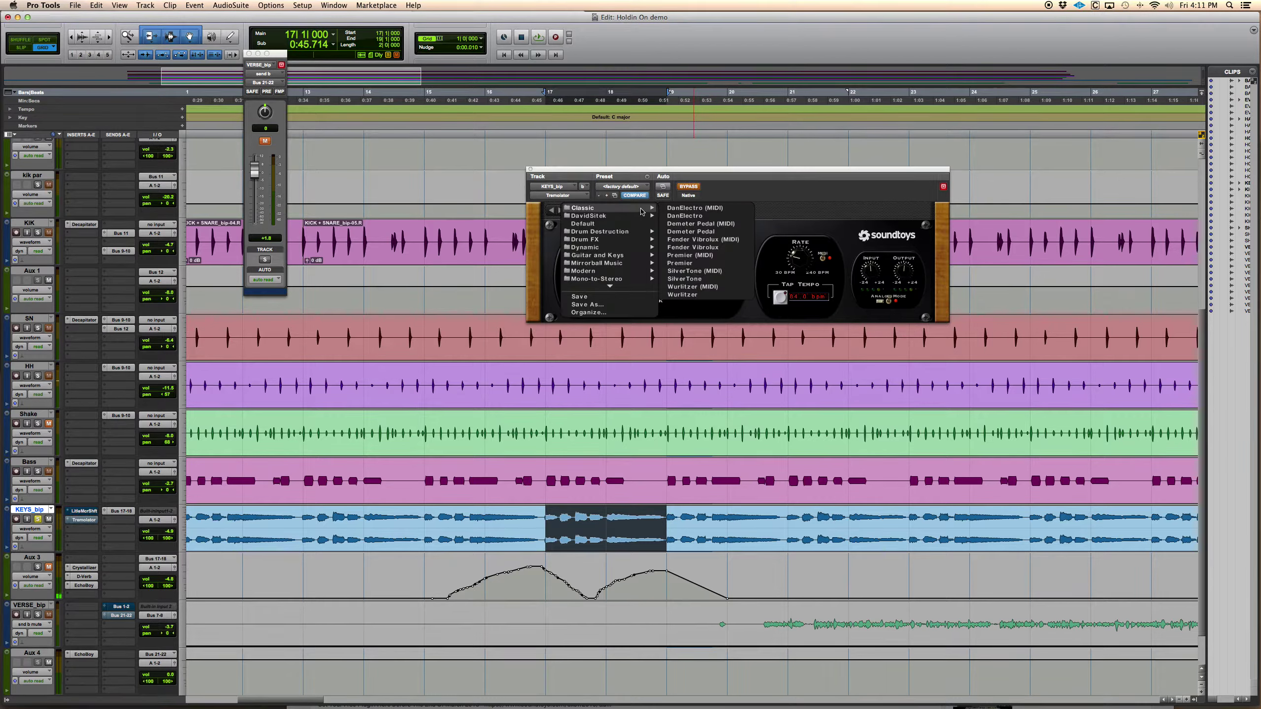
click(768, 224)
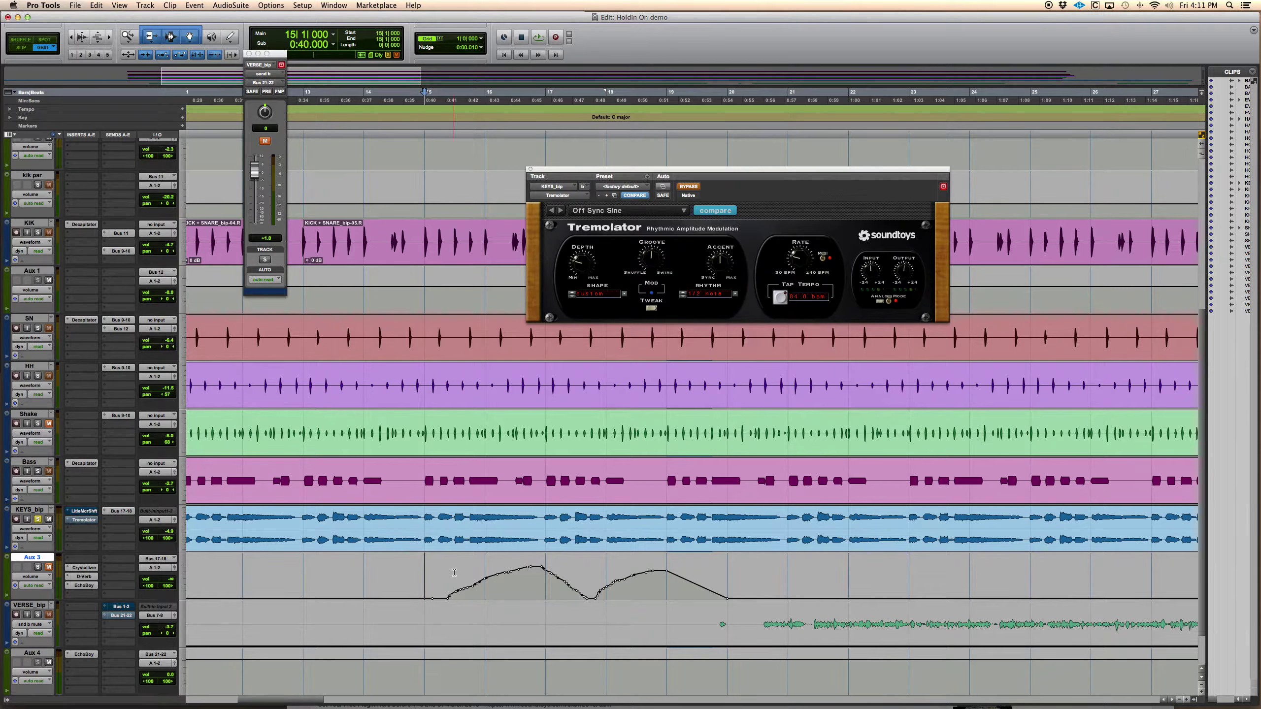
Select bars 15 to 19 of the Aux 3 volume automation and view the track's EchoBoy and Crystallizer inserts.
drag(430, 572, 704, 558)
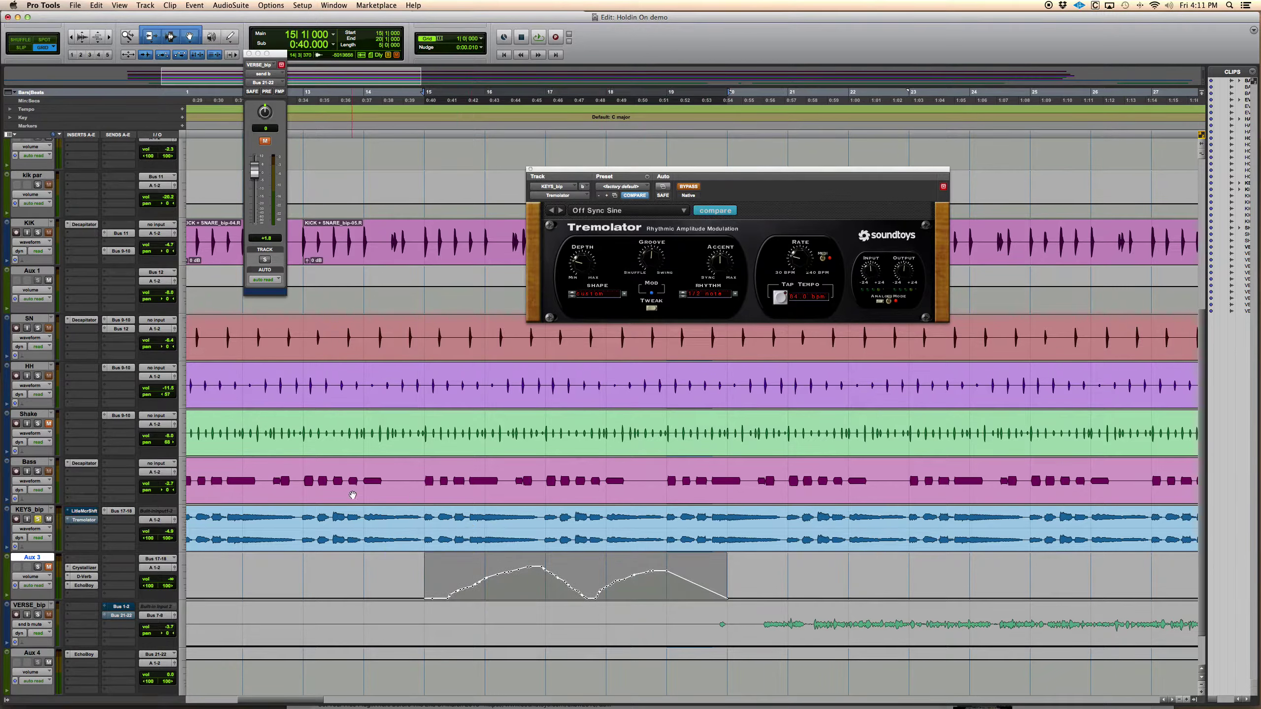
key(space)
click(83, 585)
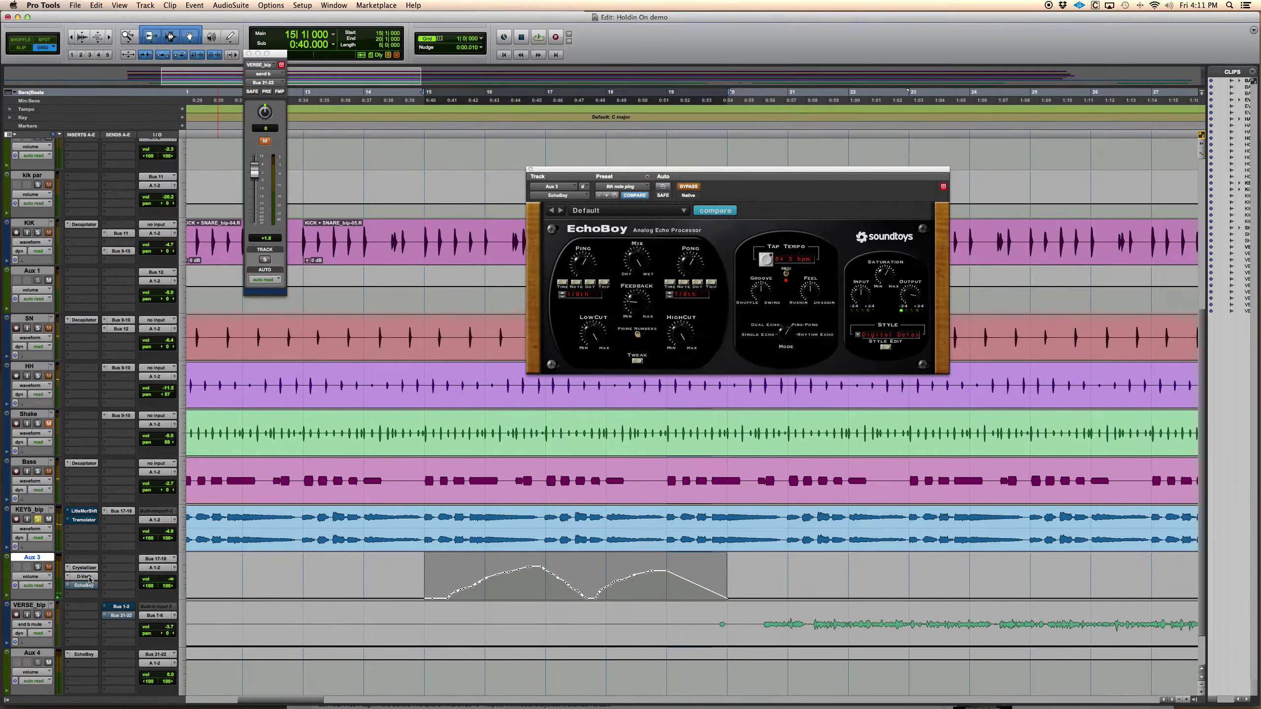
click(83, 568)
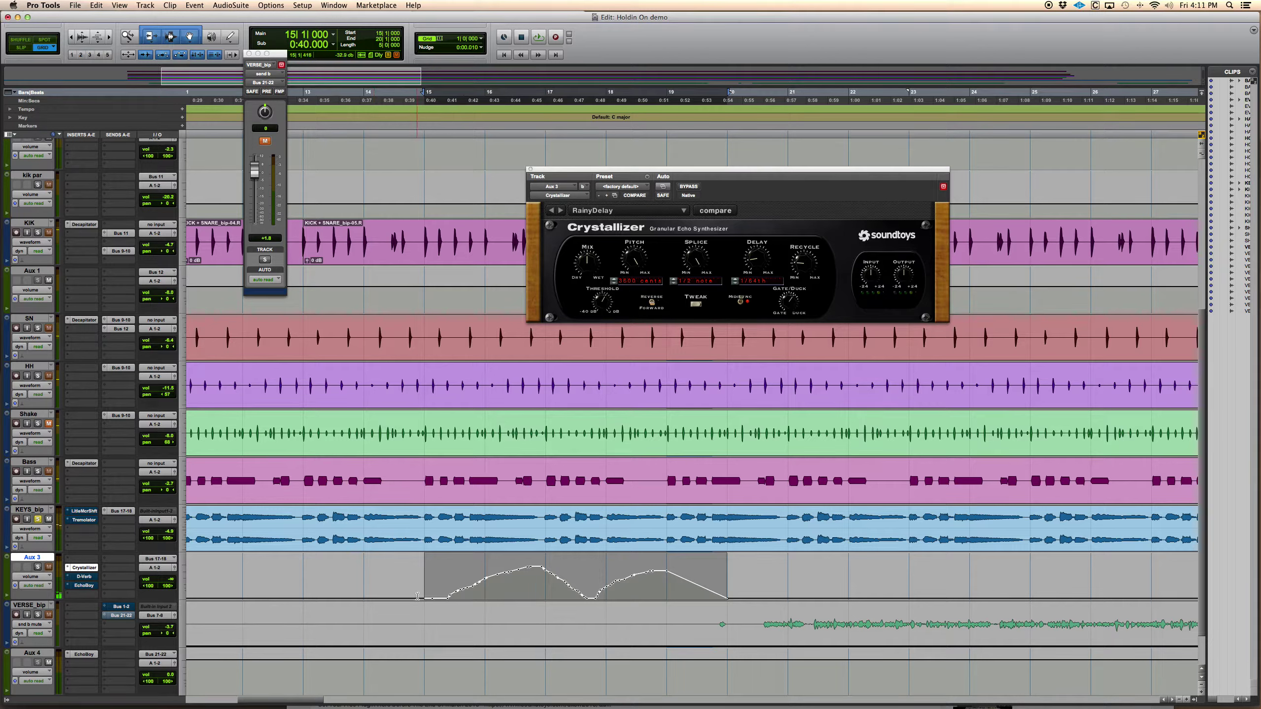
Open the Bus 17-18 send on KEYS_bip and play the selection with Crystallizer and D-Verb active on the soloed Aux 3.
click(125, 511)
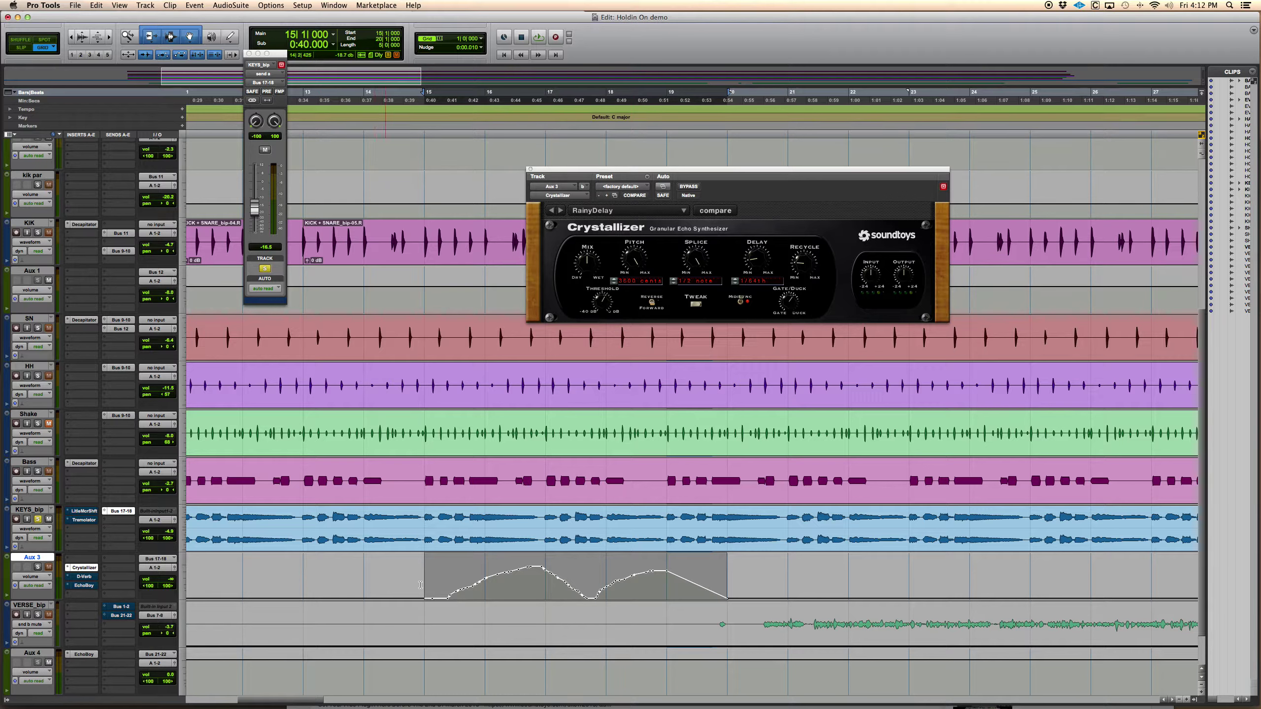
key(space)
key(space)
key(space)
key(space)
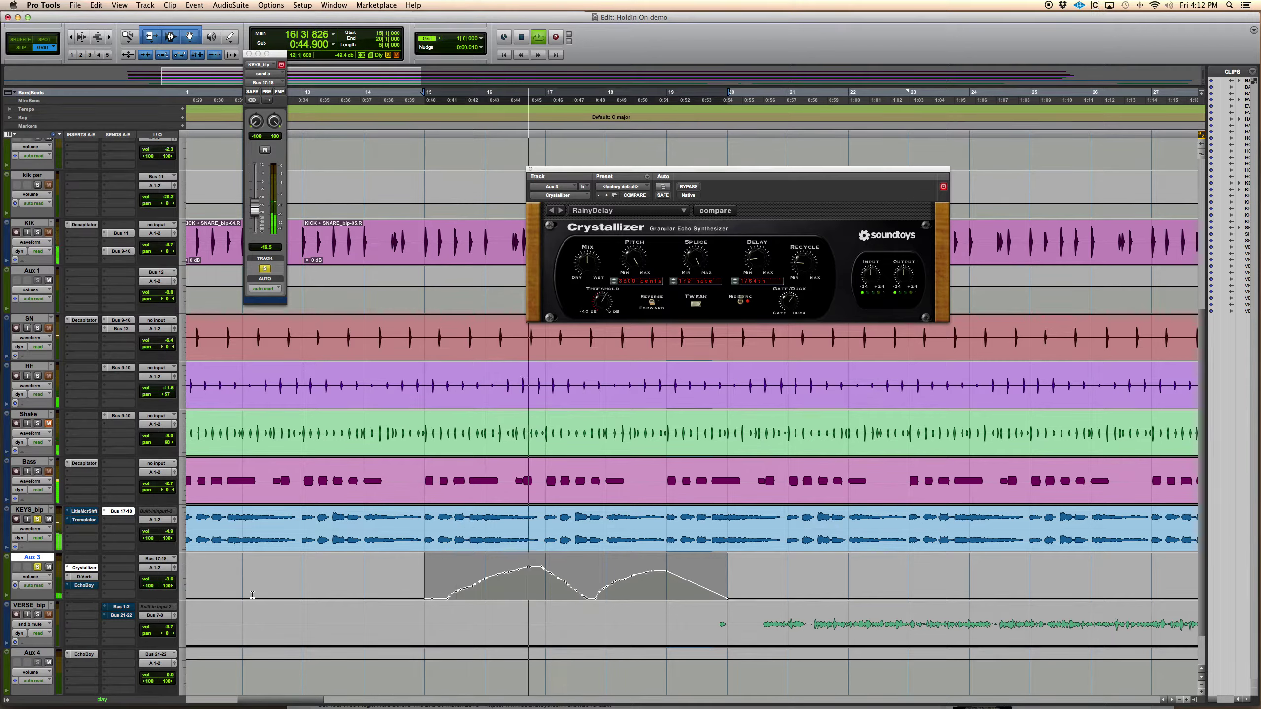
Remove the solos from KEYS_bip and Aux 3 and play the selection with the full mix.
click(37, 519)
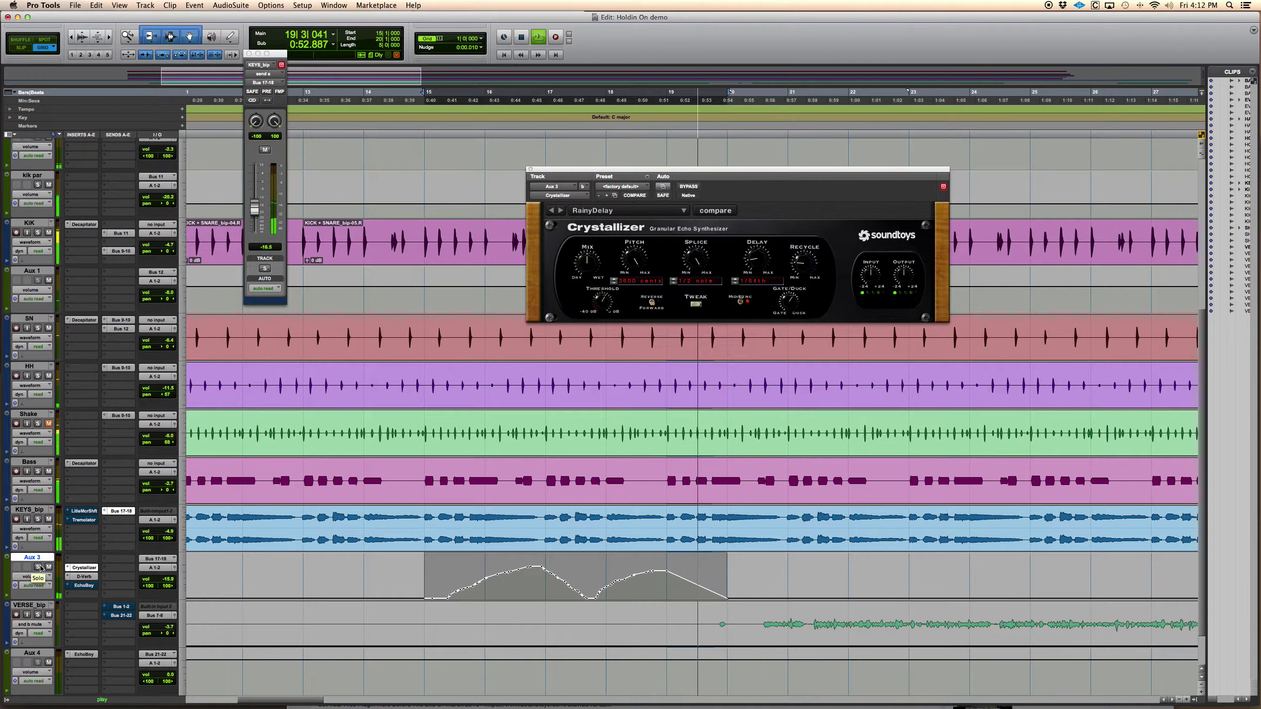
key(space)
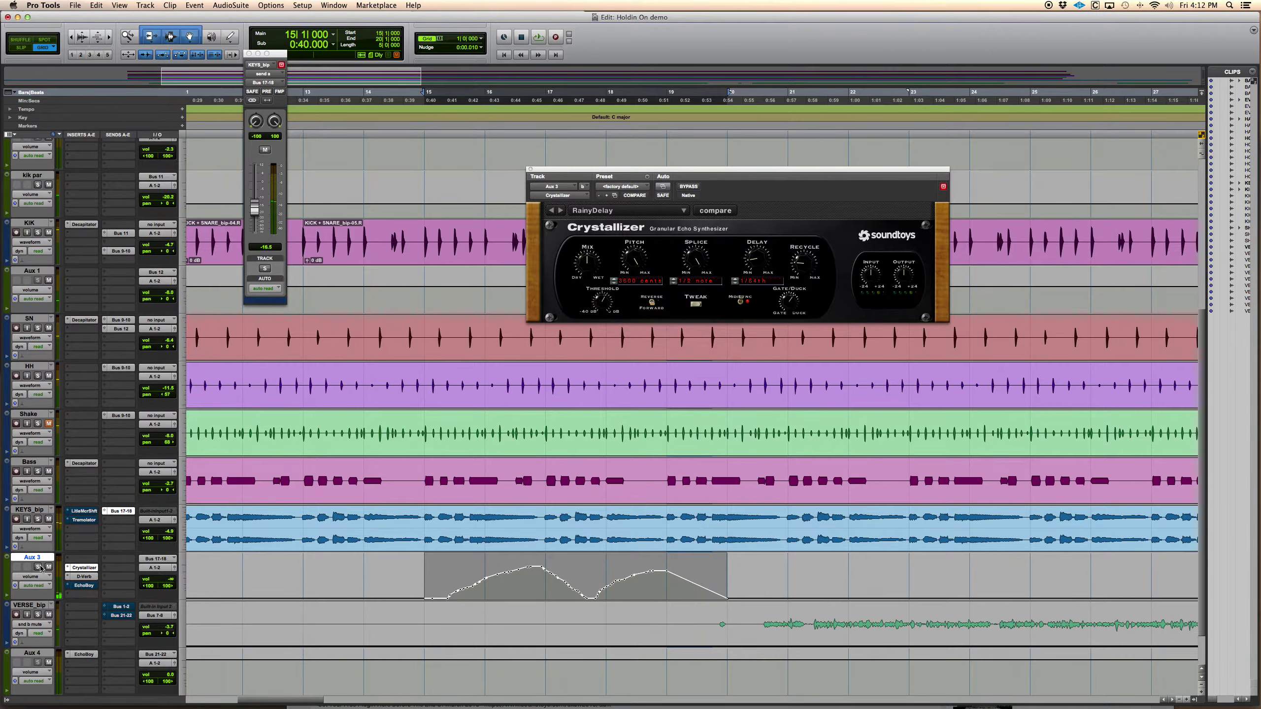
key(space)
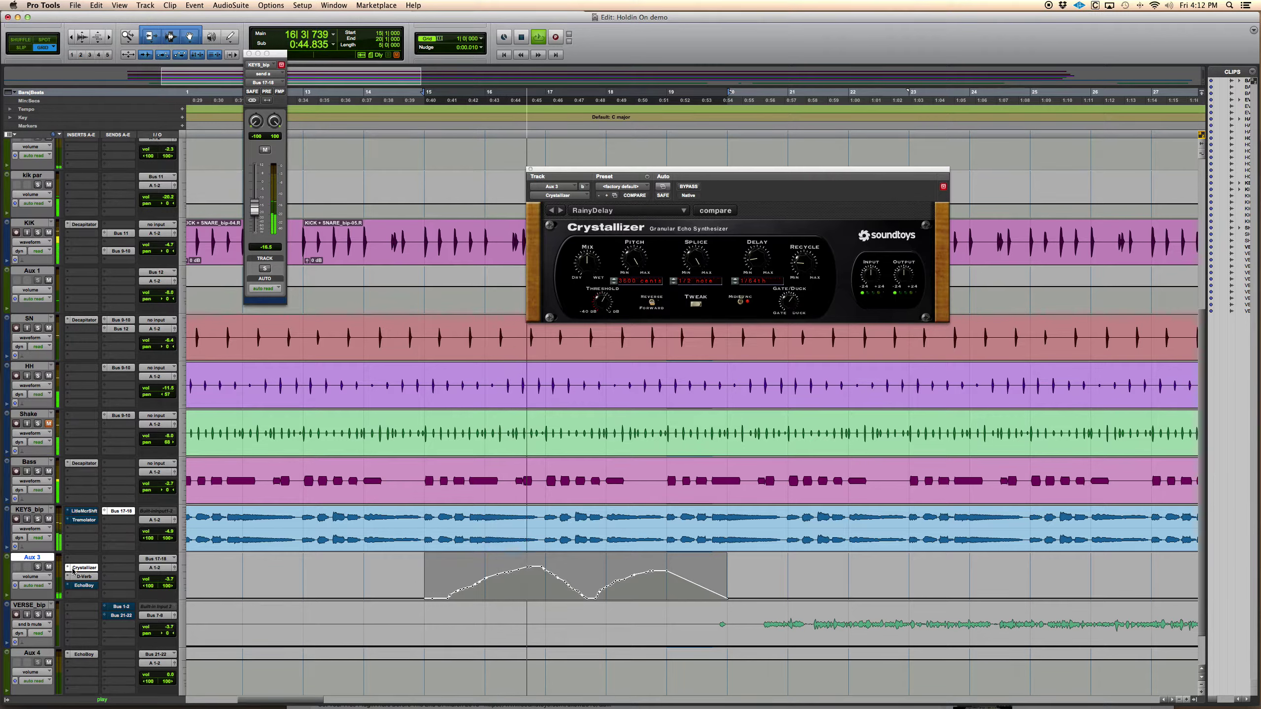
Replay the mix with EchoBoy active on Aux 3, then view its window and close it.
key(space)
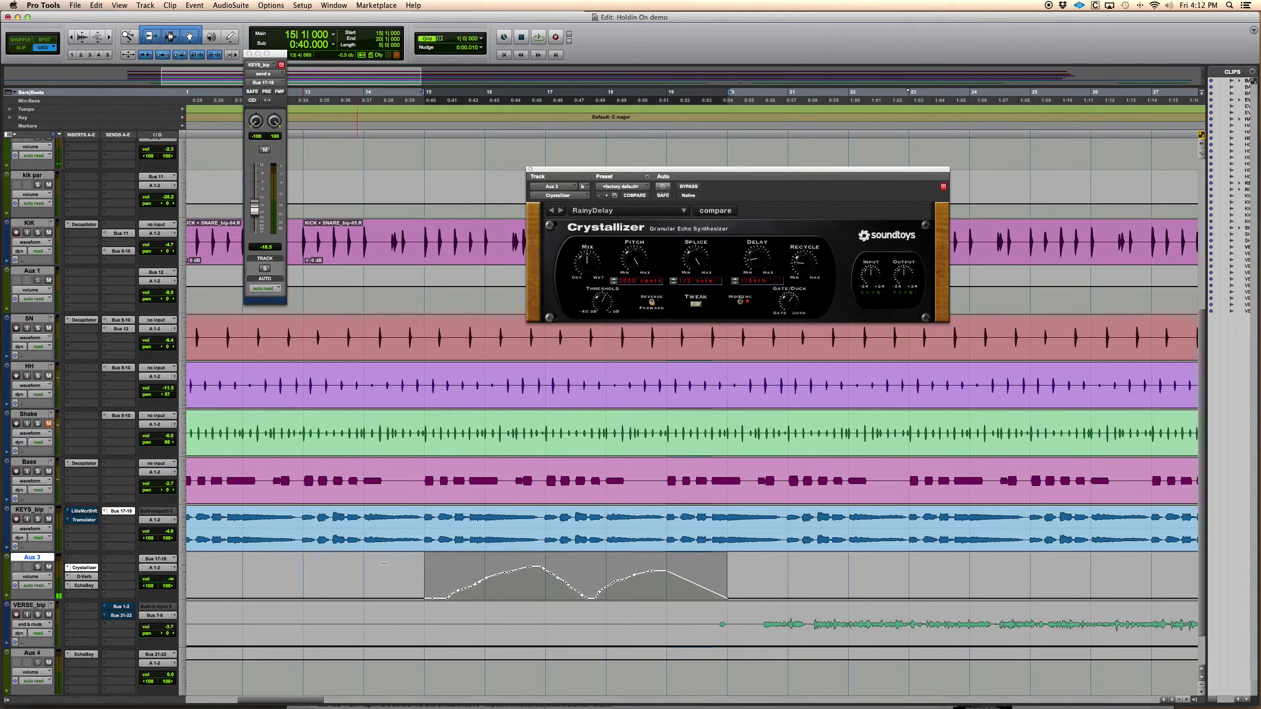
key(space)
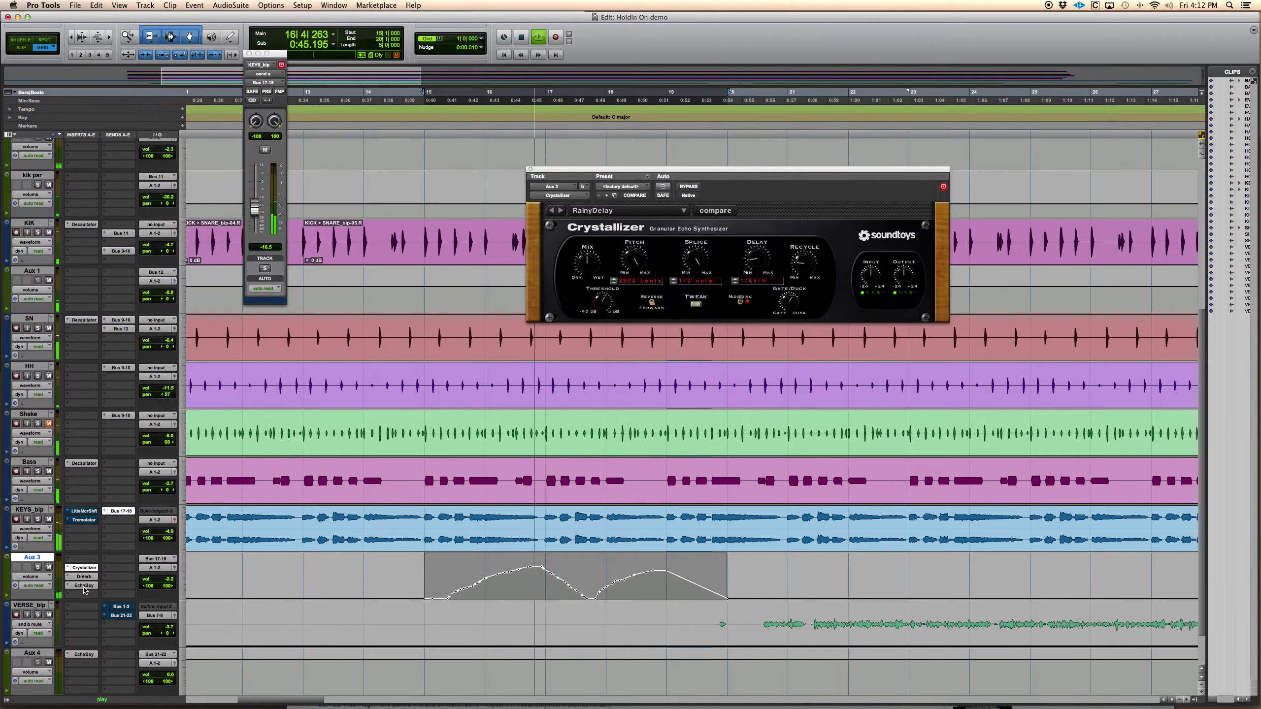
click(84, 586)
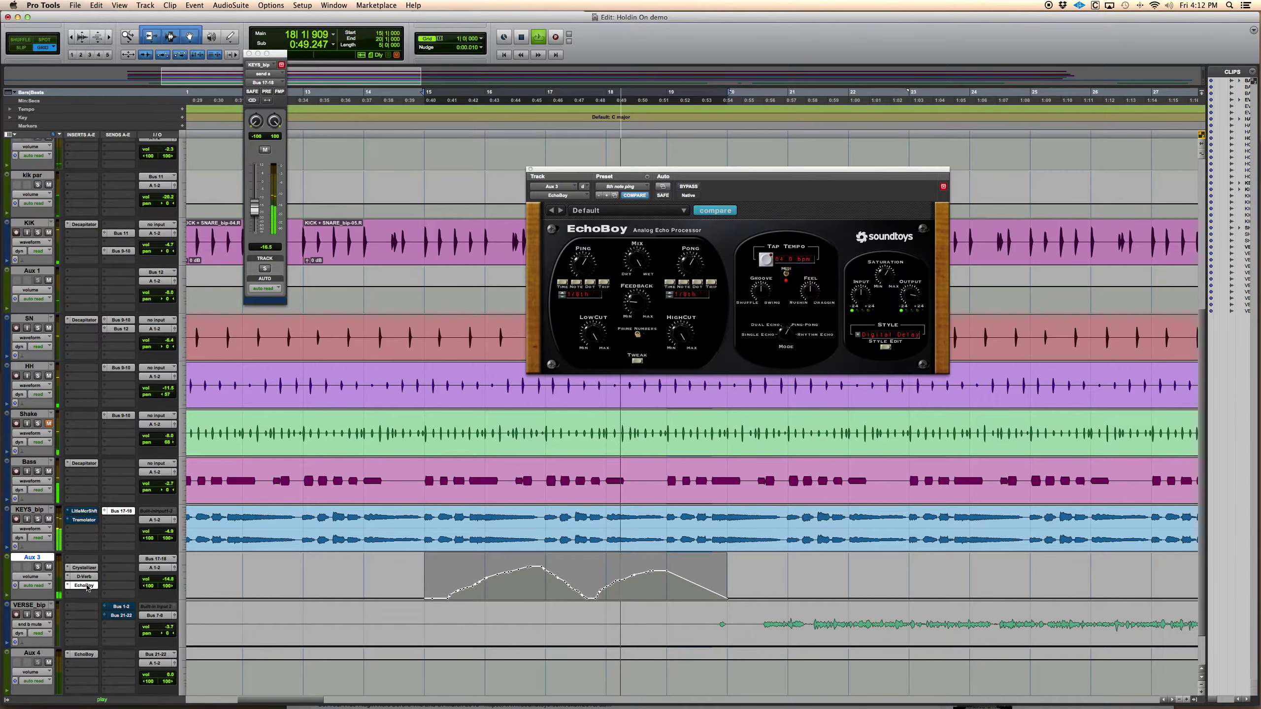
key(space)
click(84, 586)
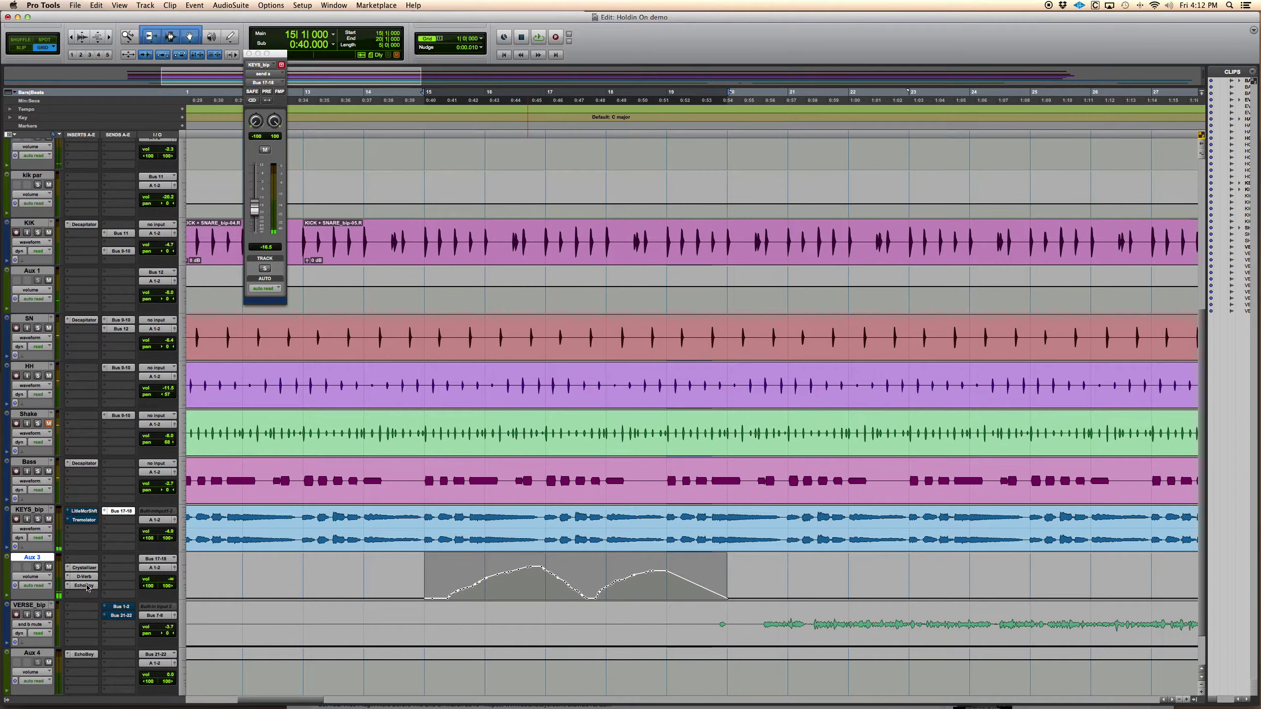
Insert the stereo SoundToys FilterFreak1 plug-in on the KEYS_bip track in the slot below Tremolator.
click(83, 616)
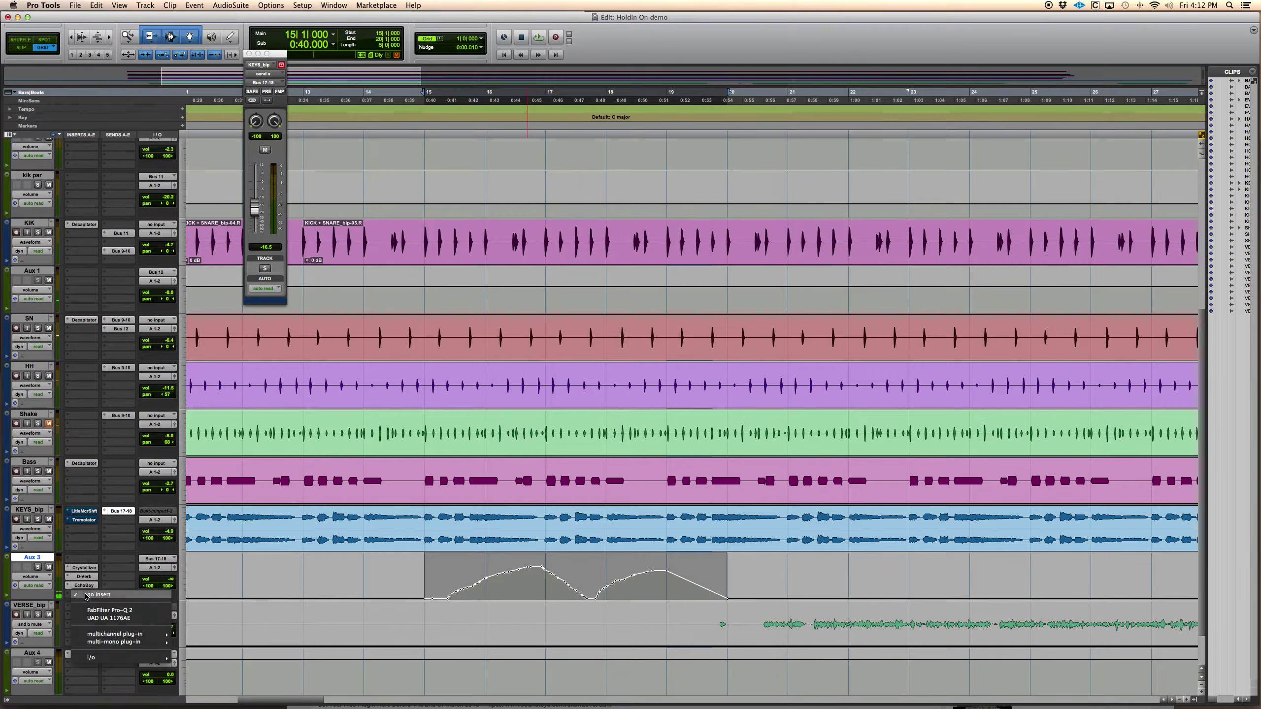
key(Escape)
click(83, 520)
click(88, 529)
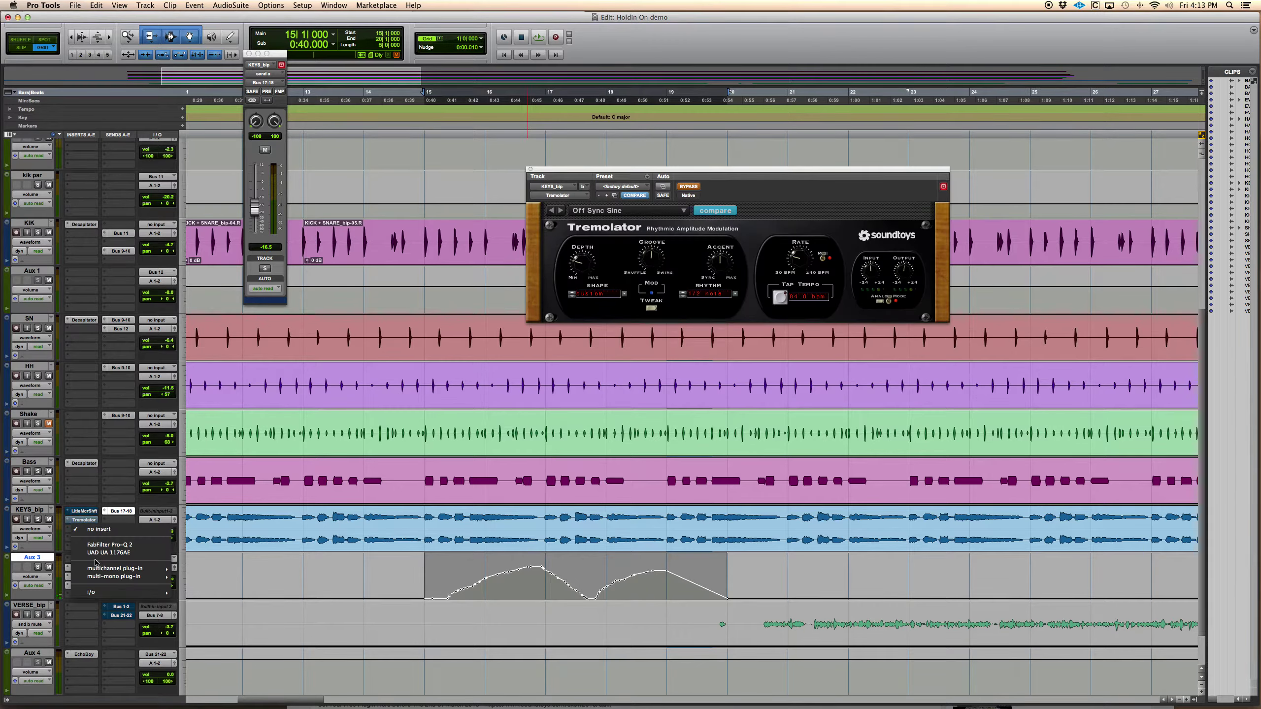
mouse_move(114, 569)
mouse_move(230, 628)
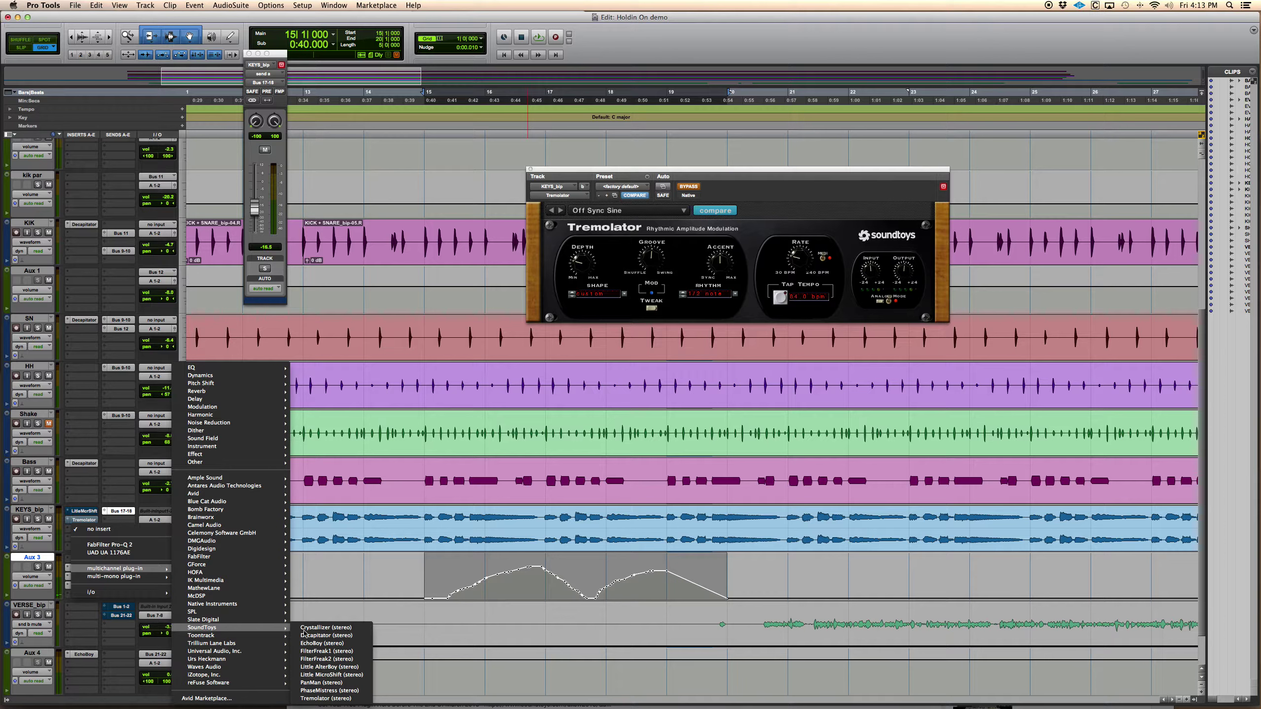
click(317, 651)
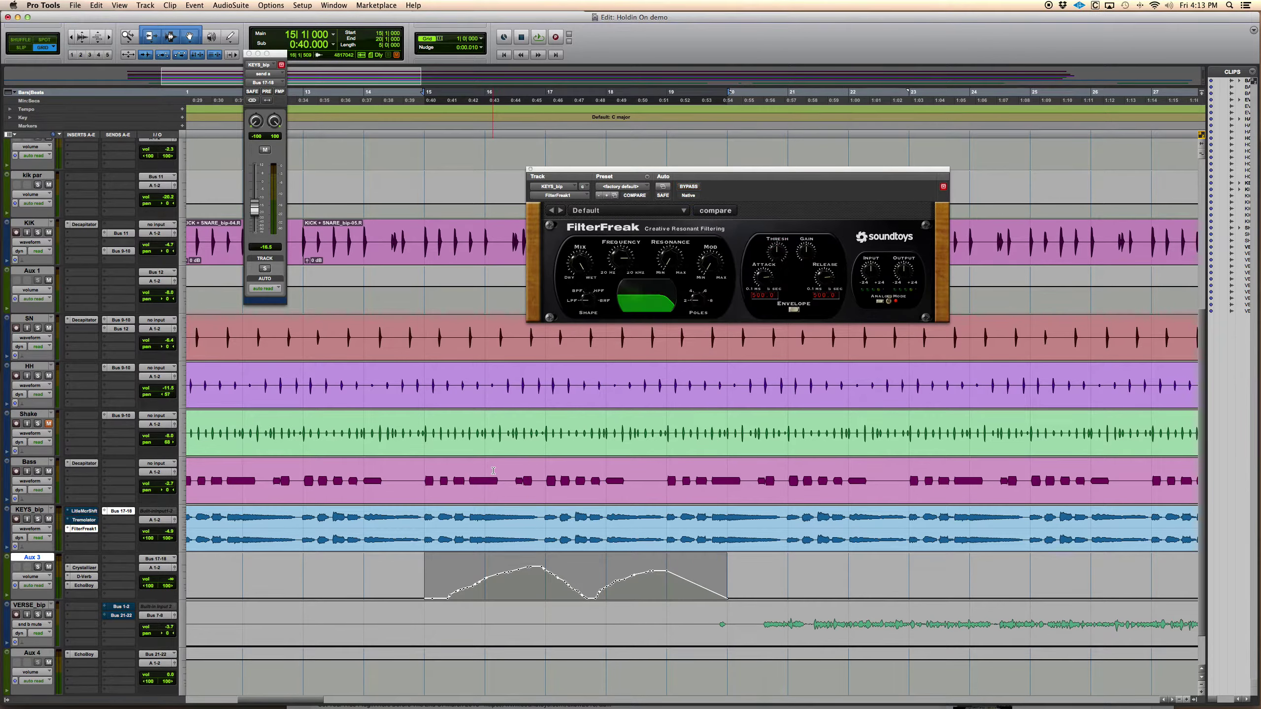
Solo KEYS_bip and audition the FilterFreak presets BustedSpeakerDrums, Pumper, Drum Band Gate 2 and Drum Muncher on the selection.
key(space)
click(38, 519)
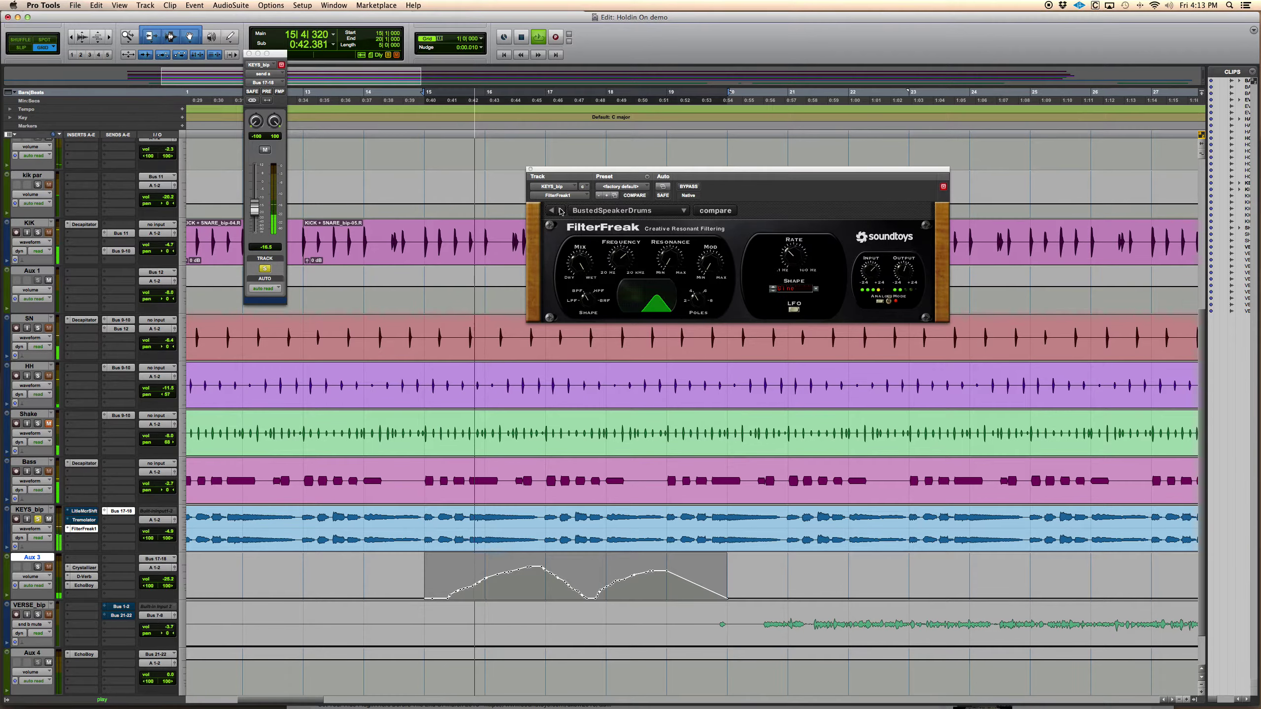
click(560, 211)
key(space)
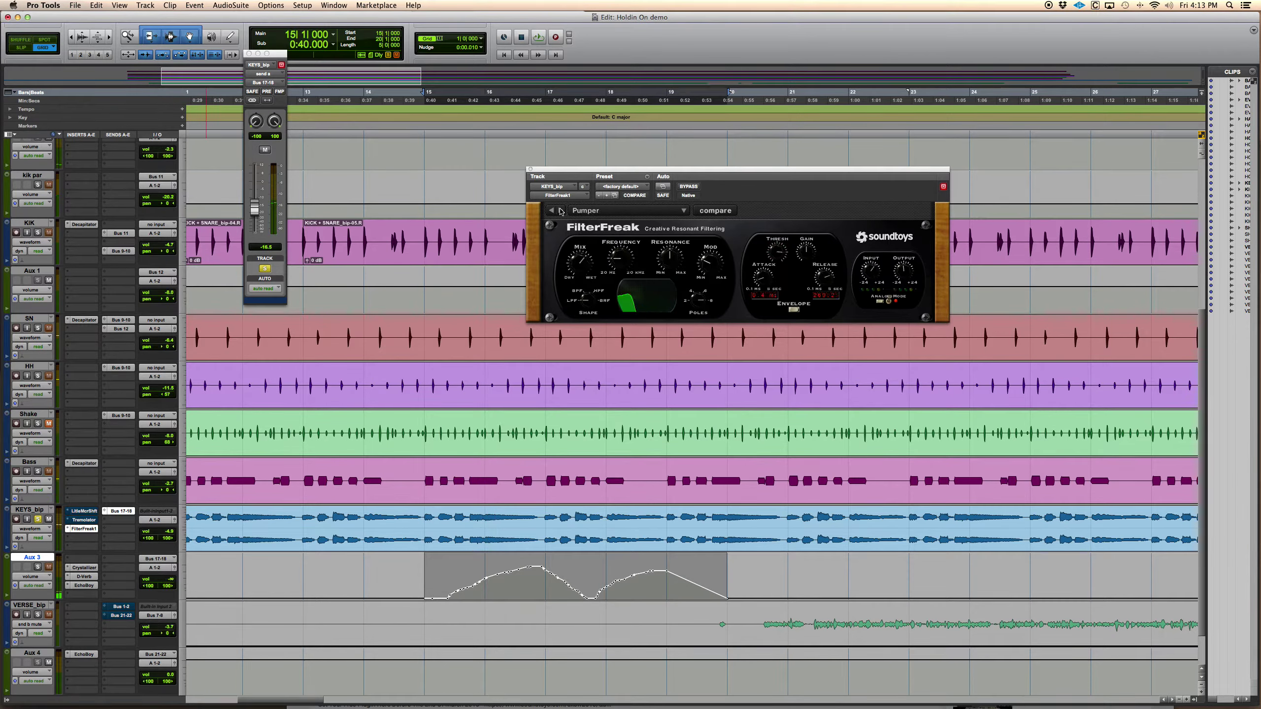
click(561, 210)
key(space)
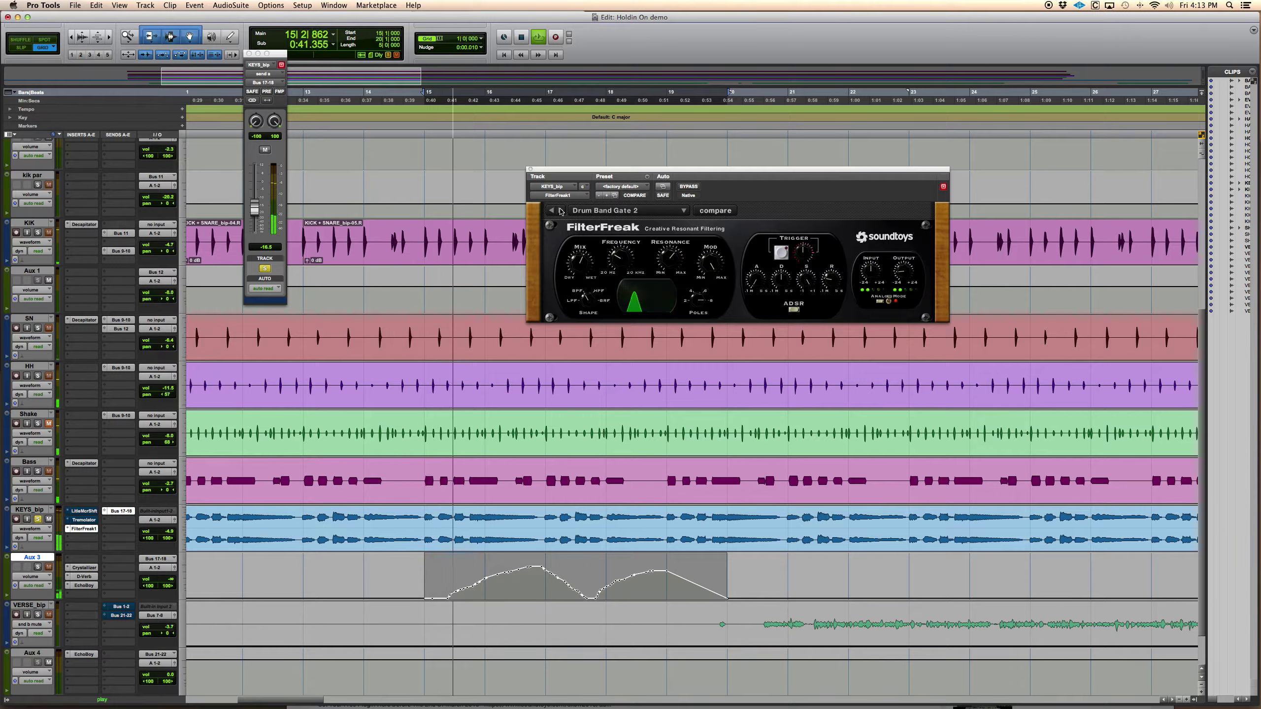
click(561, 210)
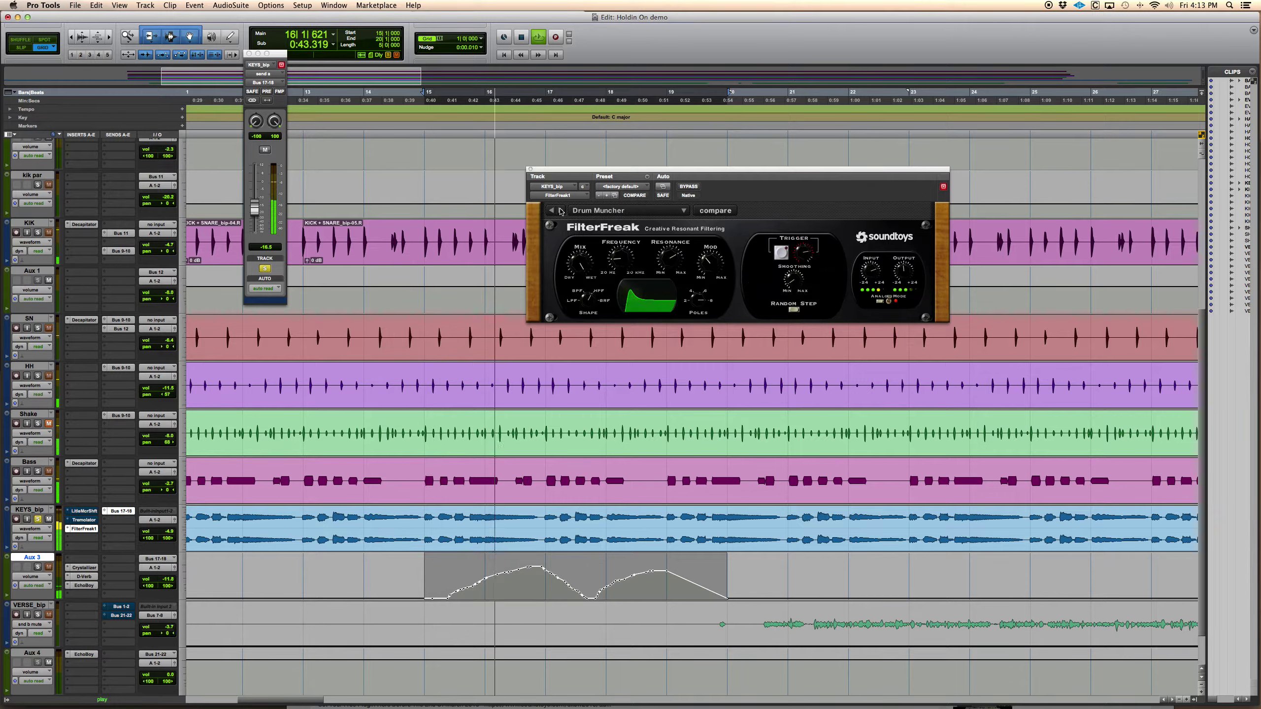
key(space)
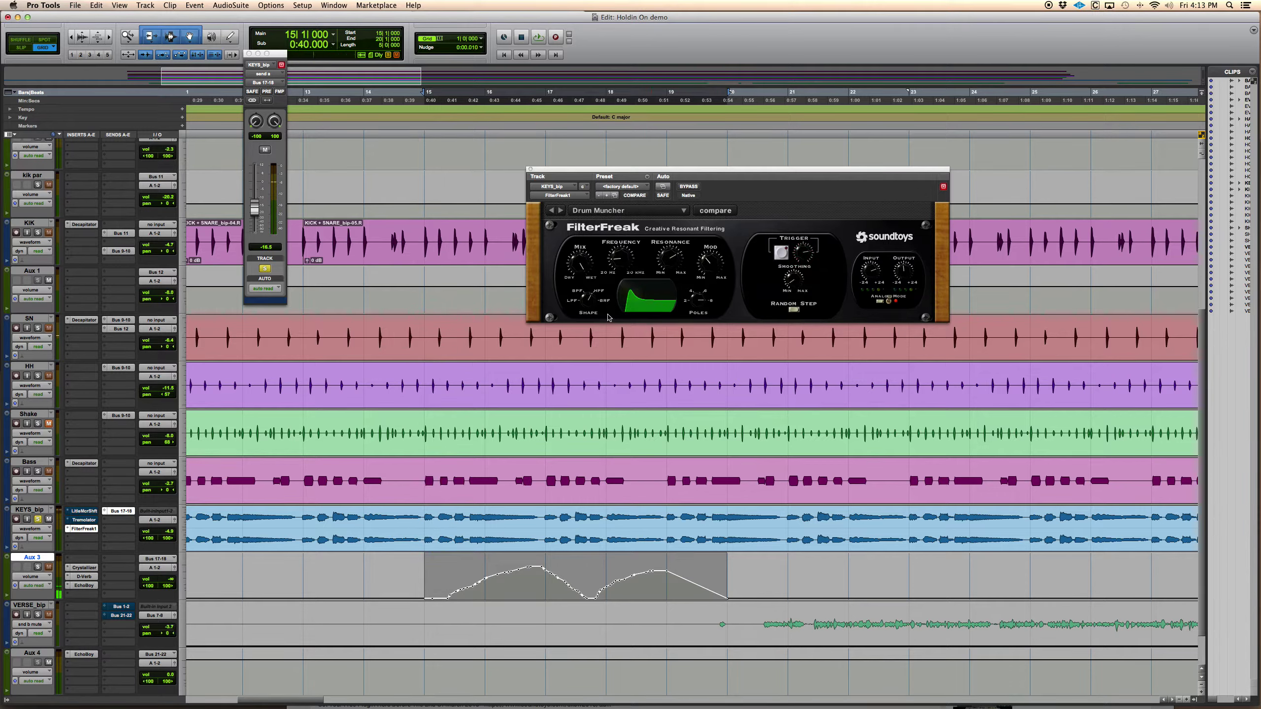
Load the Analog edge preset in FilterFreak on KEYS_bip and play the selection while adjusting the filter settings.
click(632, 188)
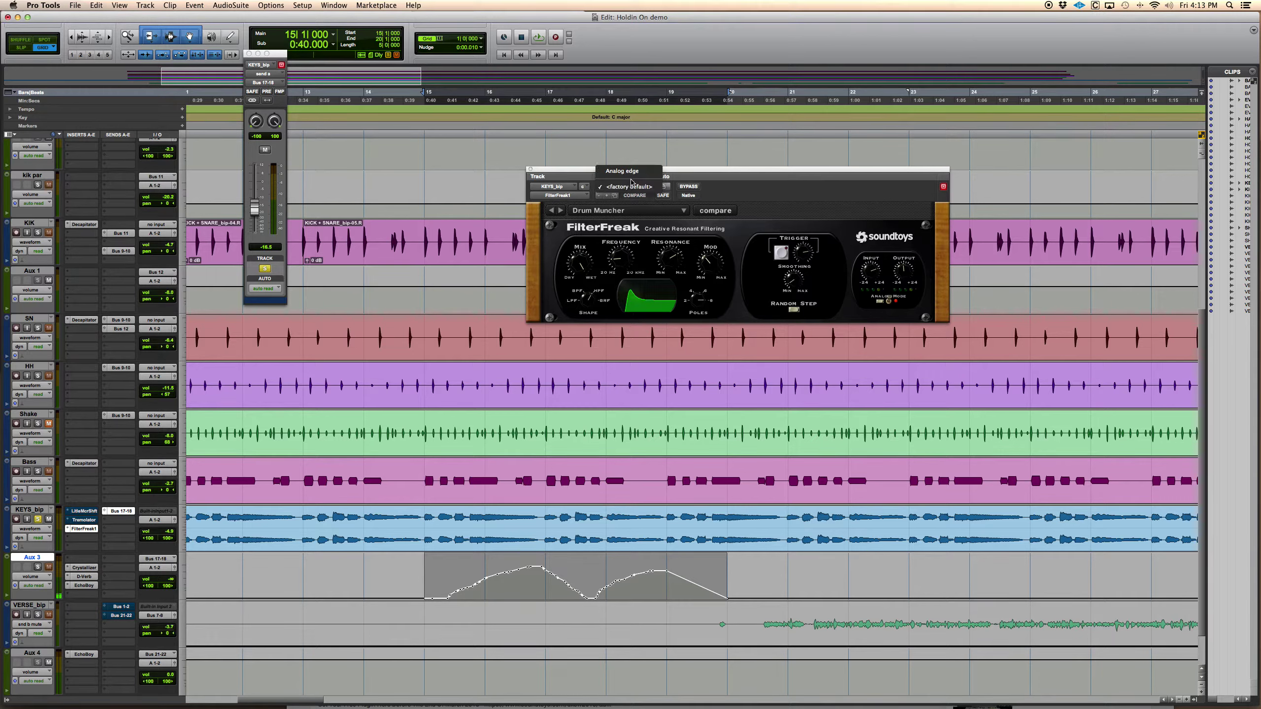
click(630, 171)
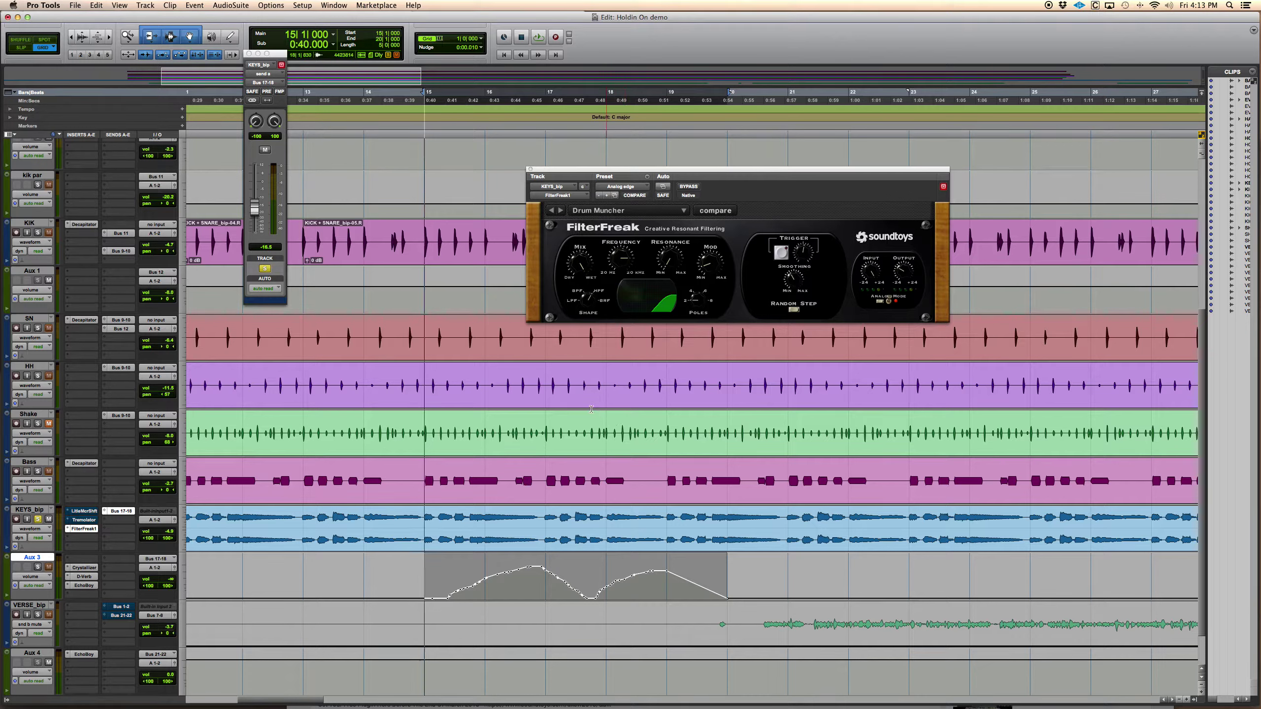
key(space)
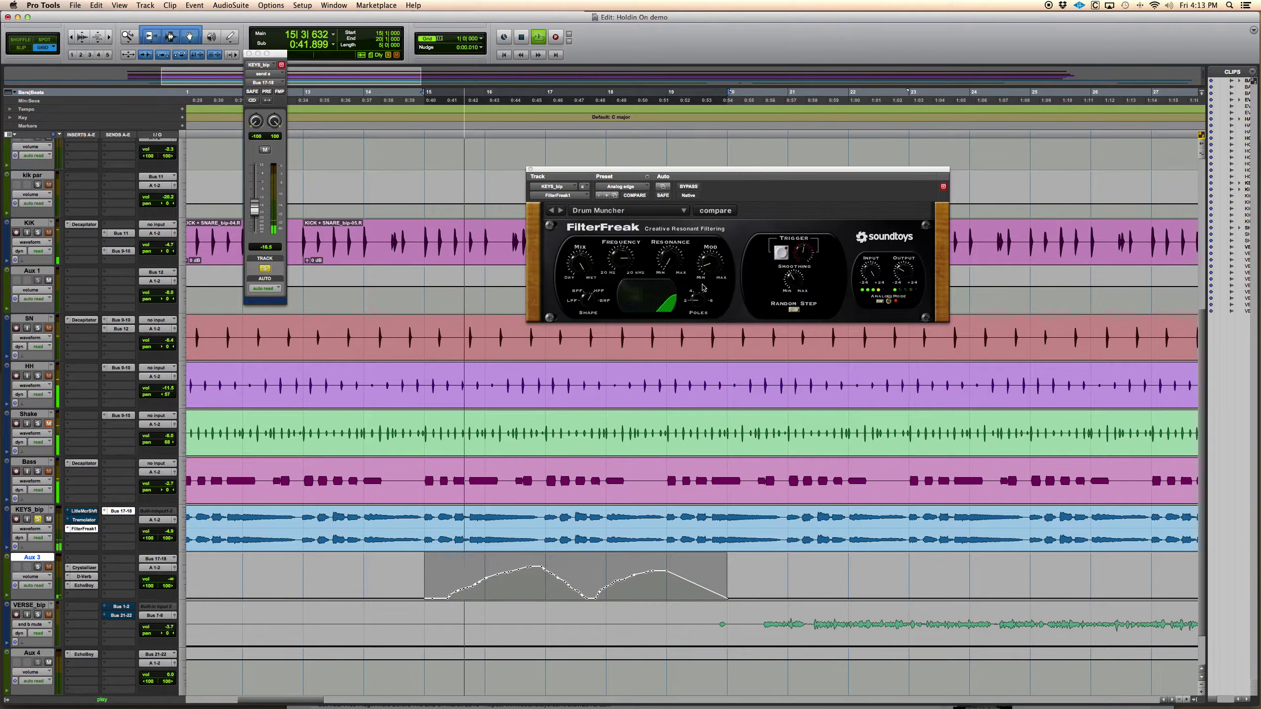
key(space)
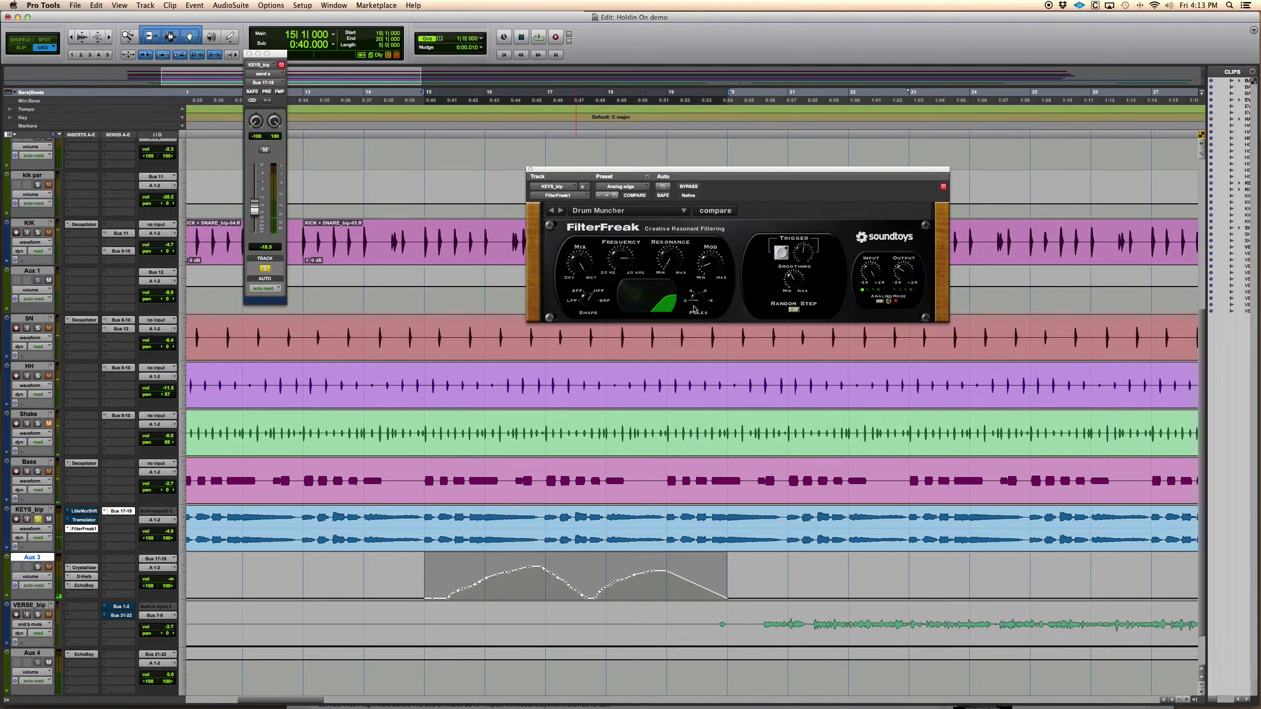
key(space)
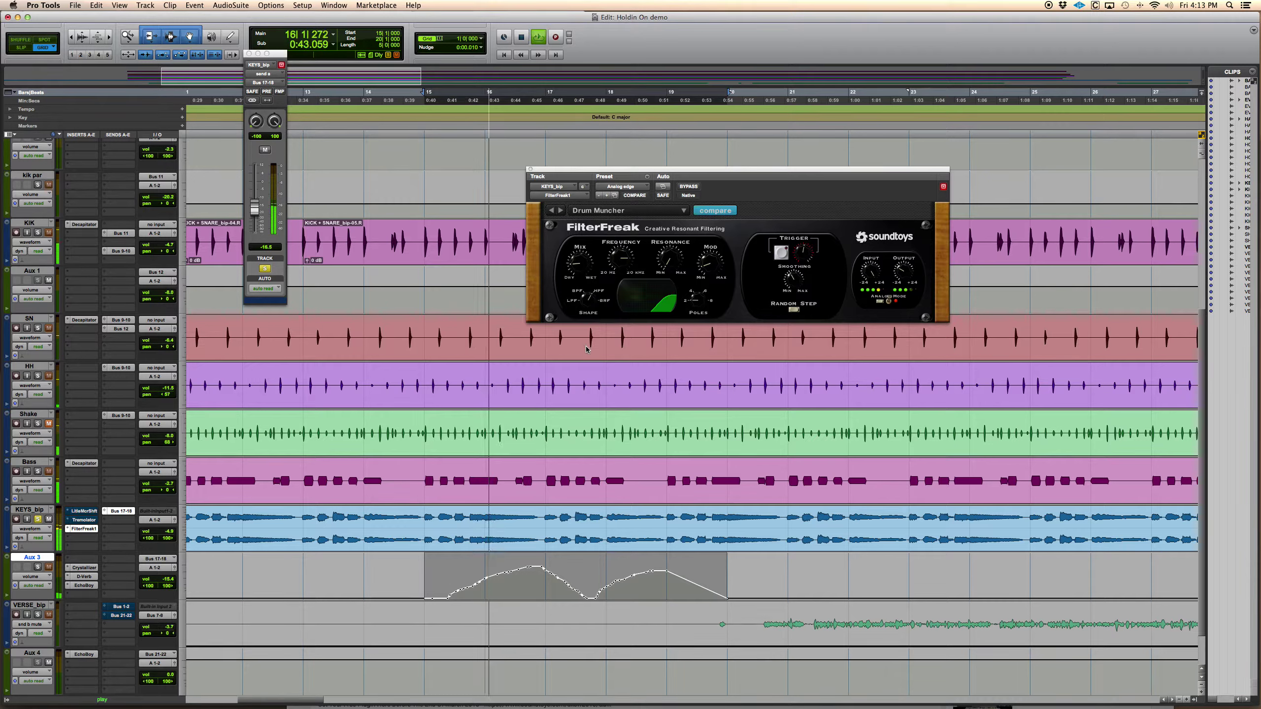
click(590, 297)
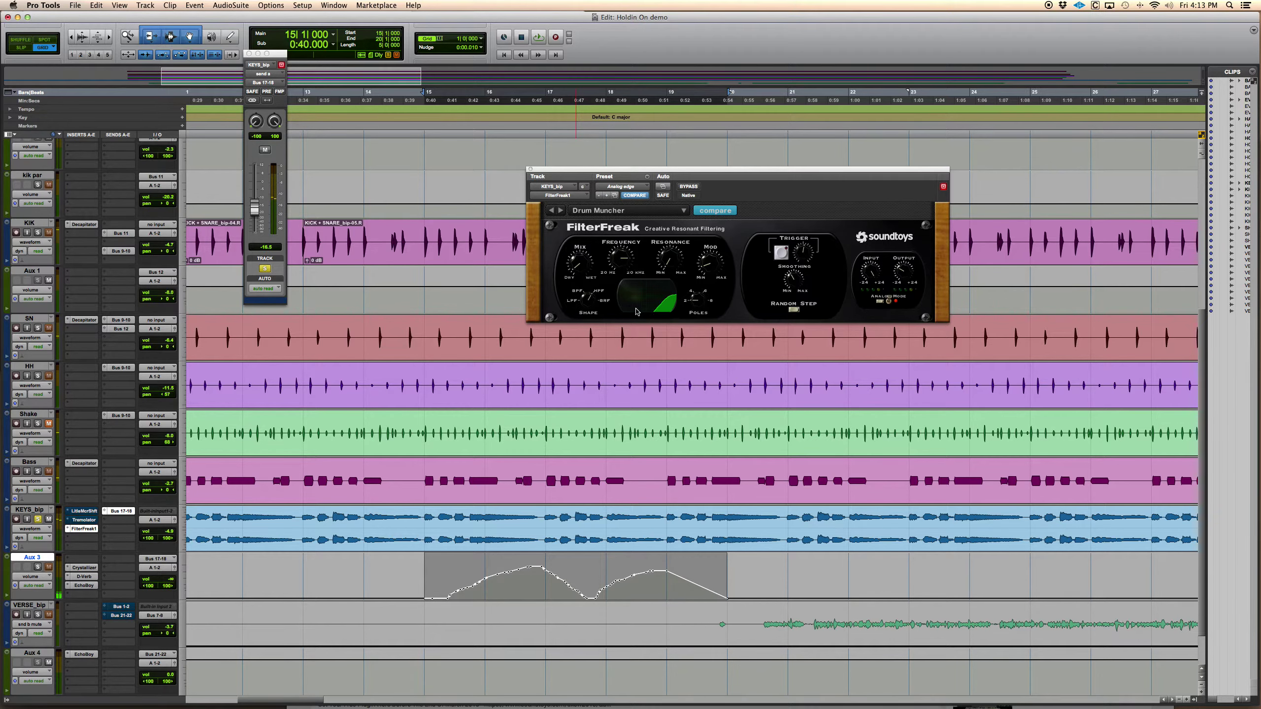
Go to the verse vocal around bar 62 and solo VERSE_bip in place of KEYS_bip.
key(super+bracketleft)
key(super+bracketleft)
click(790, 601)
scroll(776, 599, right, 10)
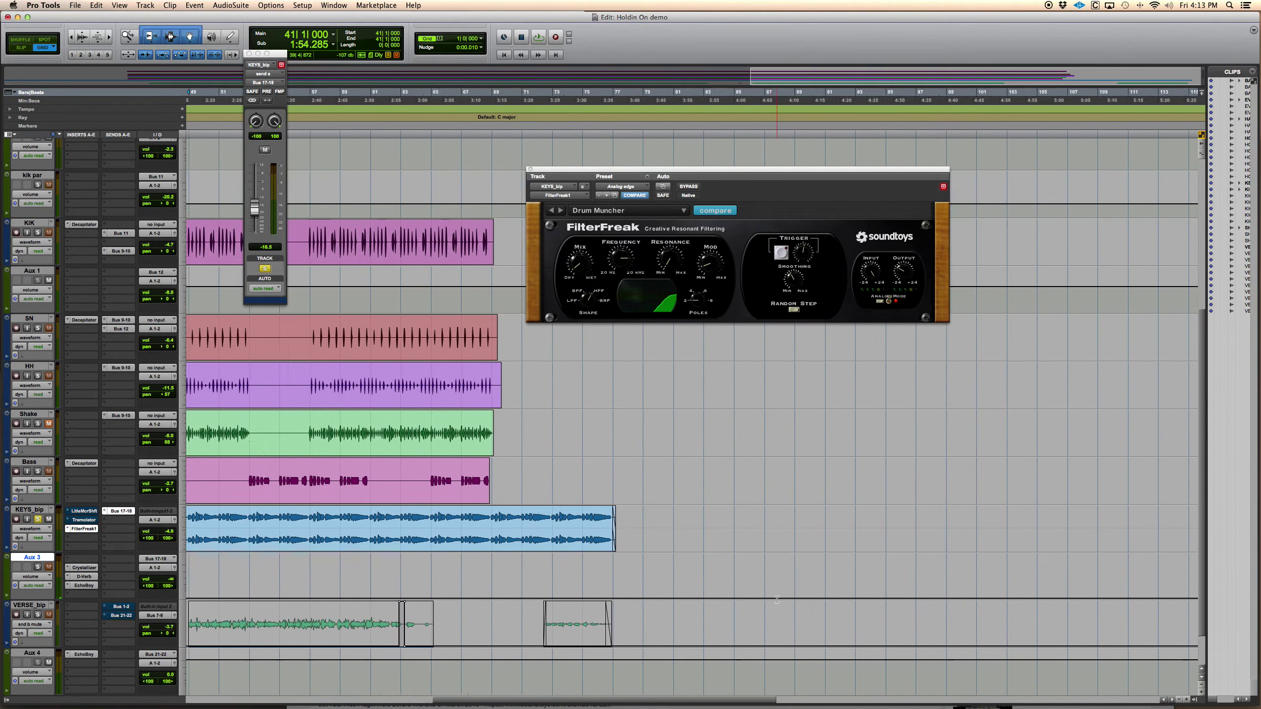
scroll(777, 600, left, 5)
scroll(655, 657, up, 1)
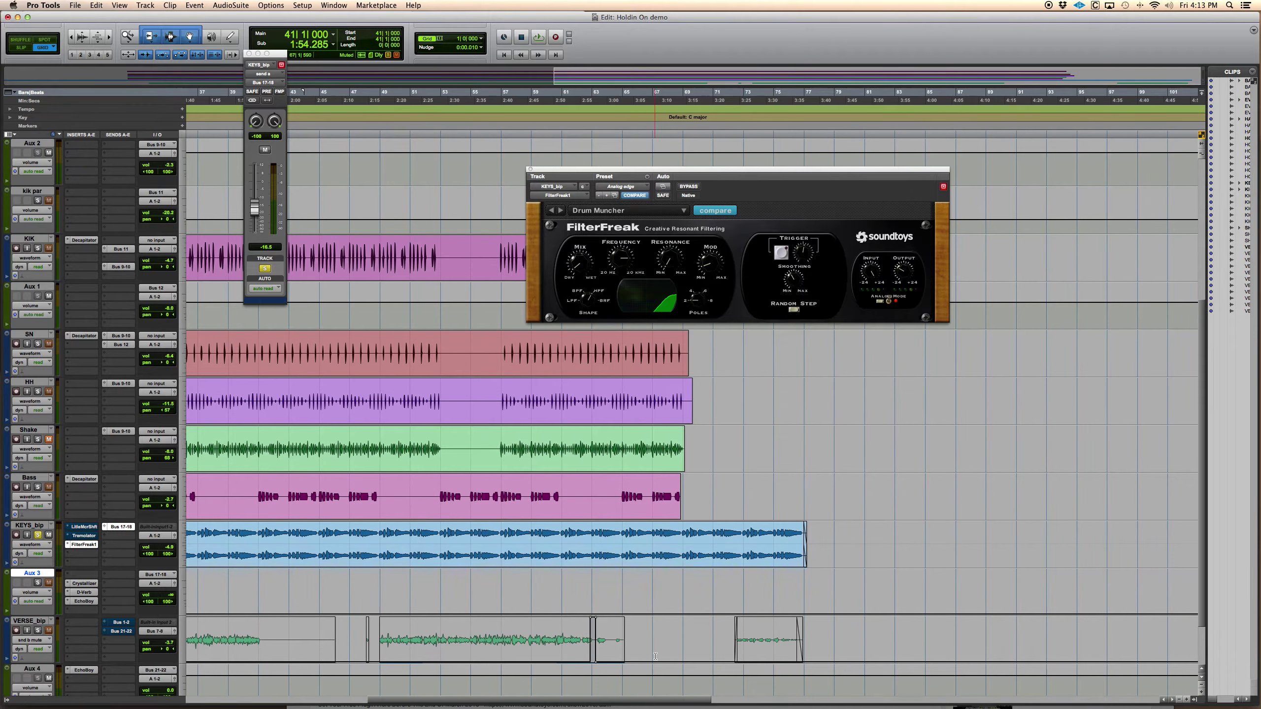
key(super+bracketright)
key(super+bracketright)
key(super+bracketright)
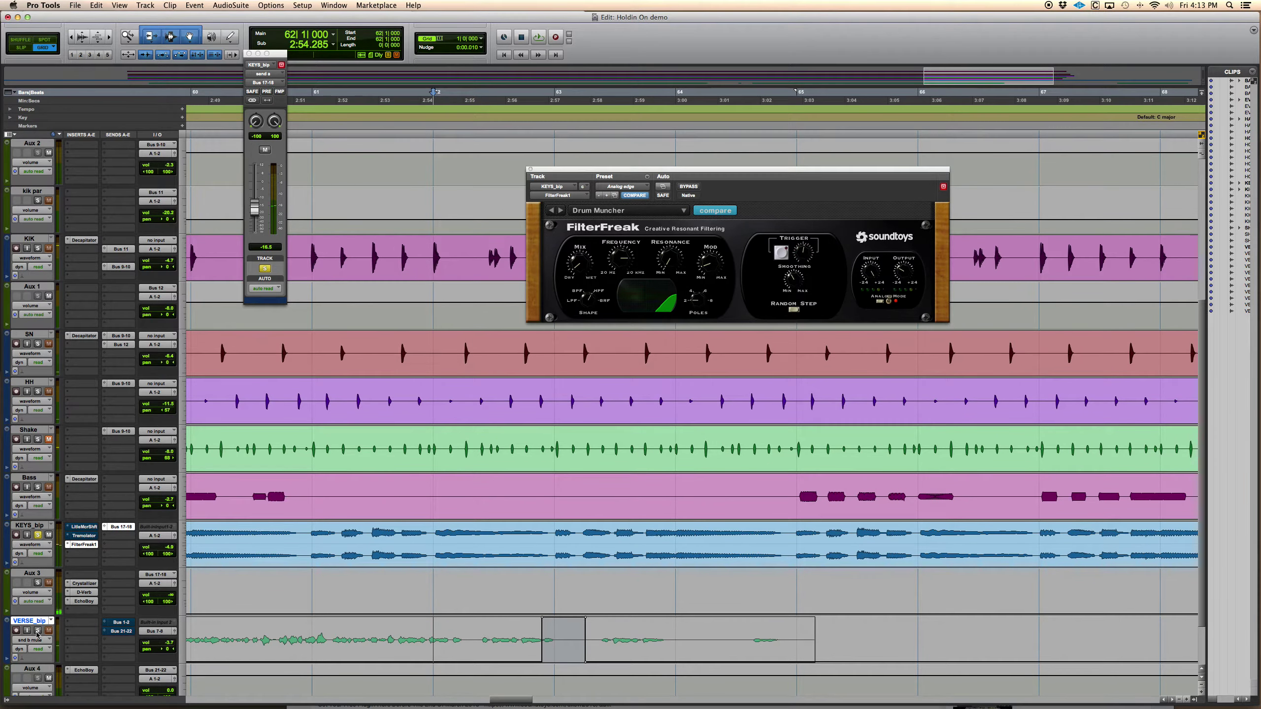
click(38, 631)
scroll(45, 572, down, 1)
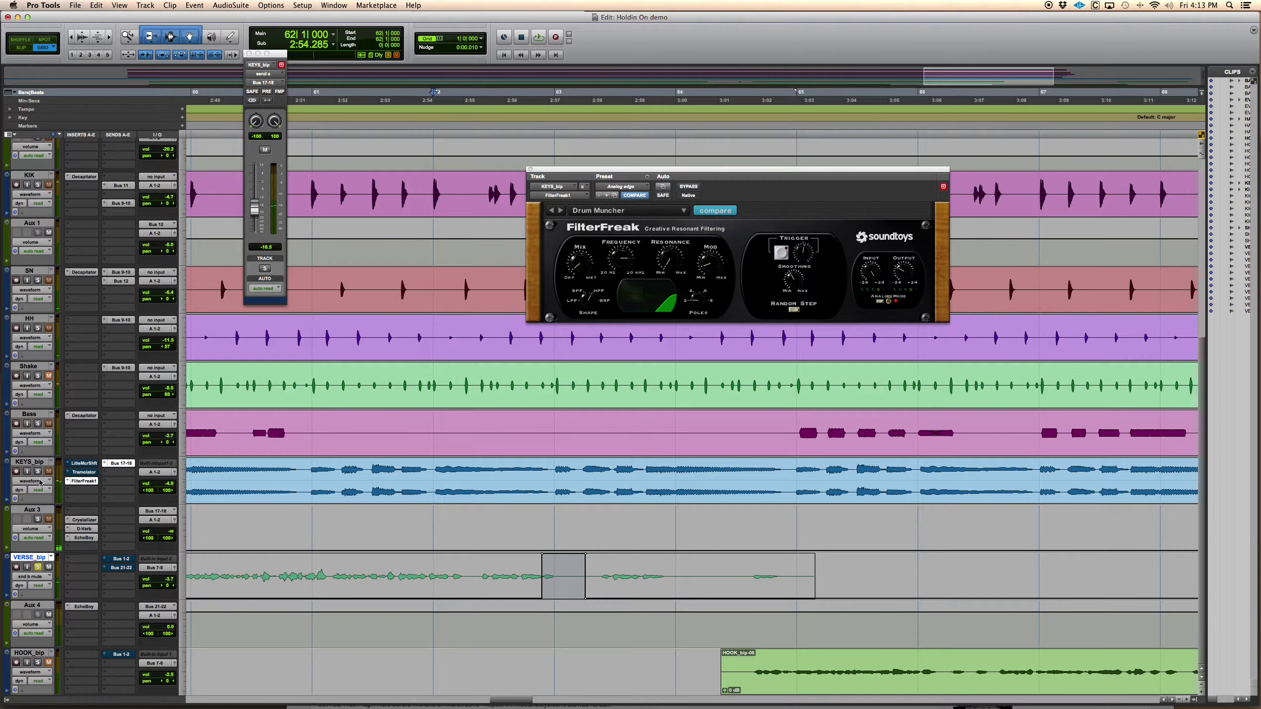
Switch to Slip mode, select the VERSE_bip phrase from 62|2|496 to 63|2|369, and play the vocal.
drag(501, 575, 645, 596)
key(space)
shift+click(485, 575)
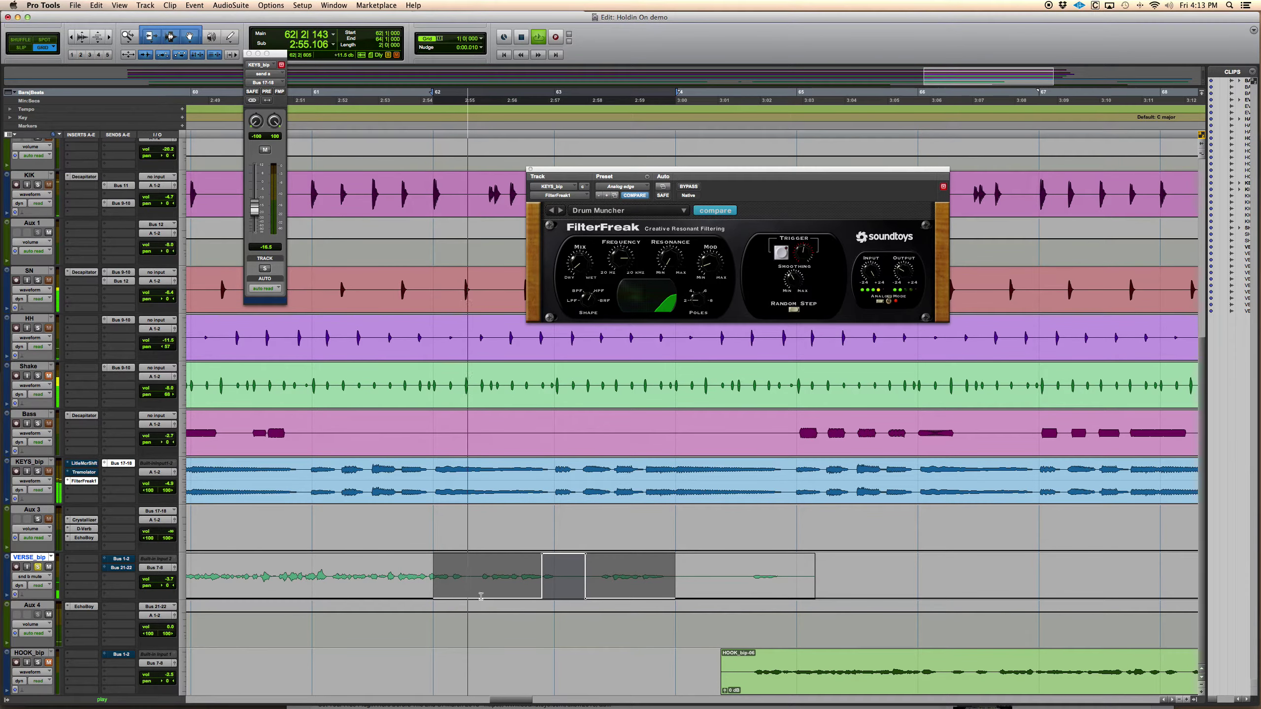
key(F2)
shift+click(479, 575)
key(space)
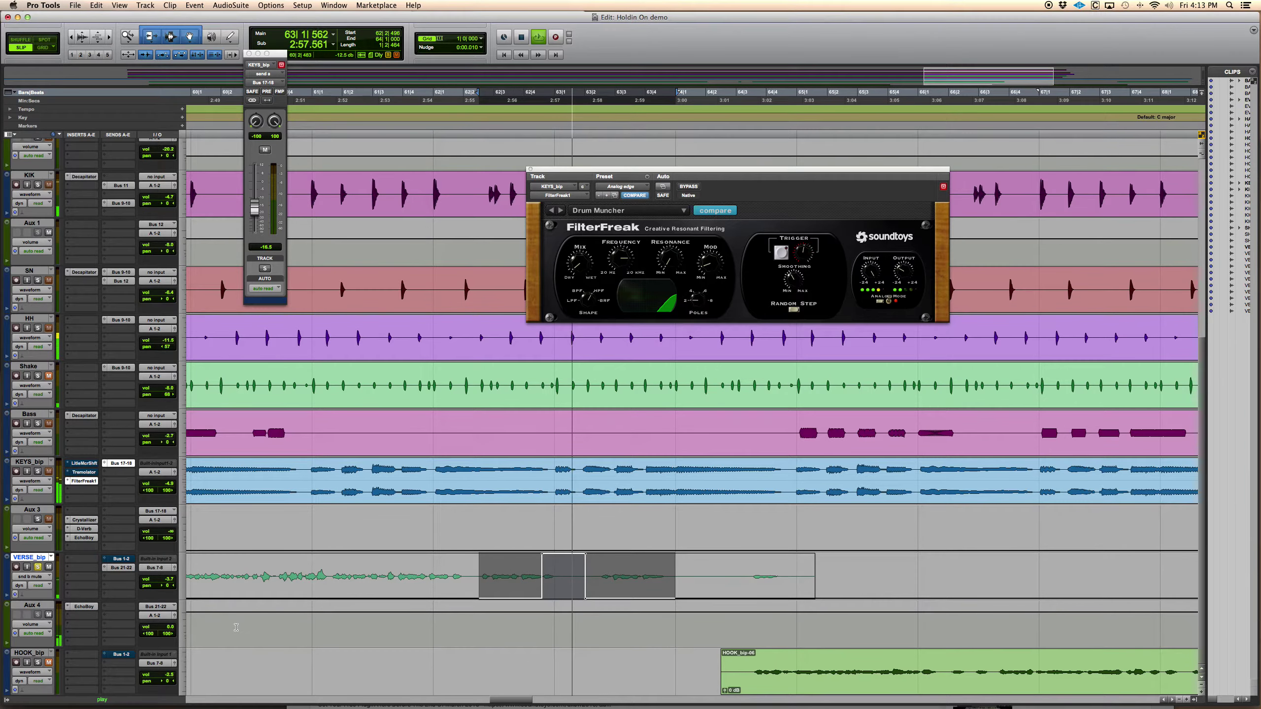
key(space)
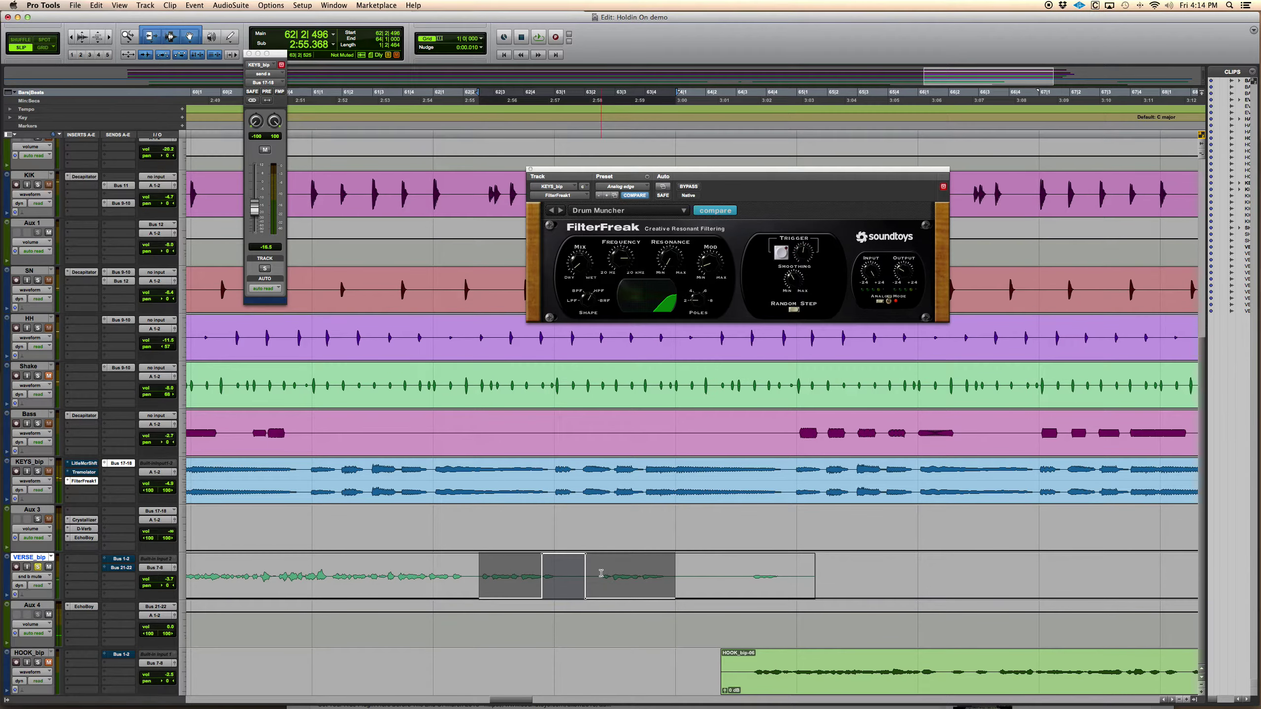
shift+click(601, 573)
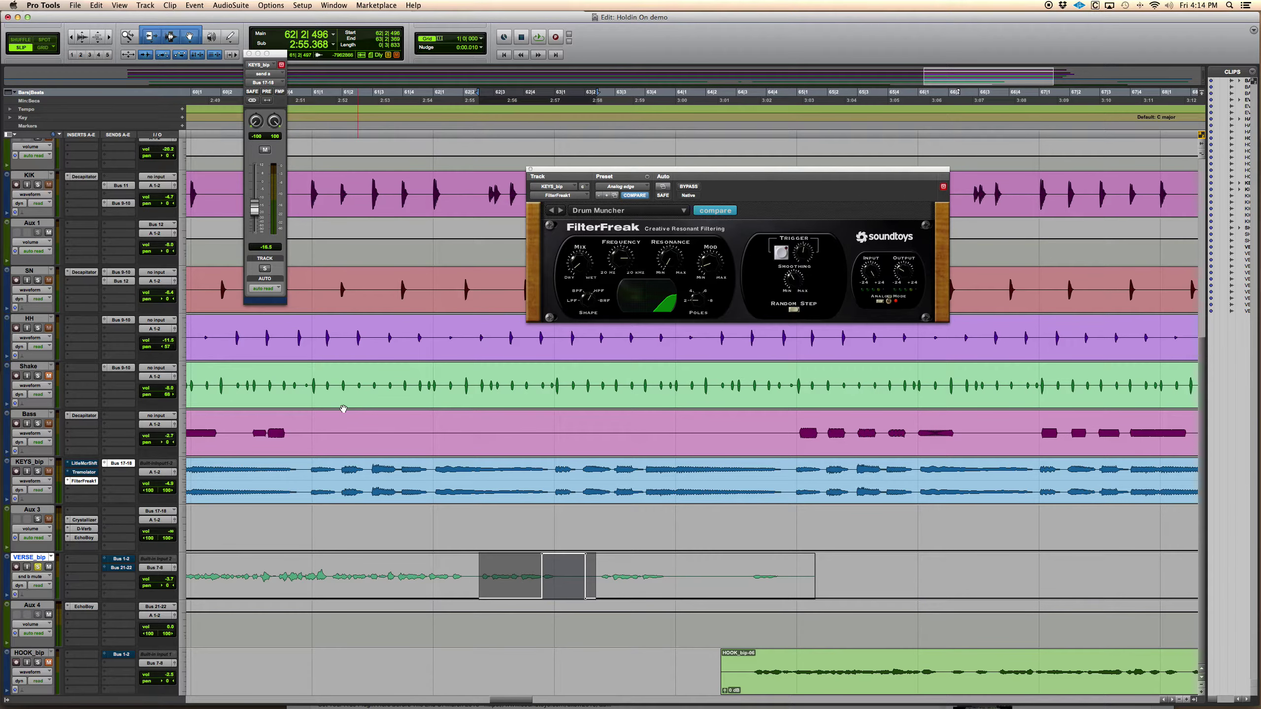
Open EchoBoy on Aux 4, load the 8th note ping preset and play the selected vocal phrase with it.
click(79, 605)
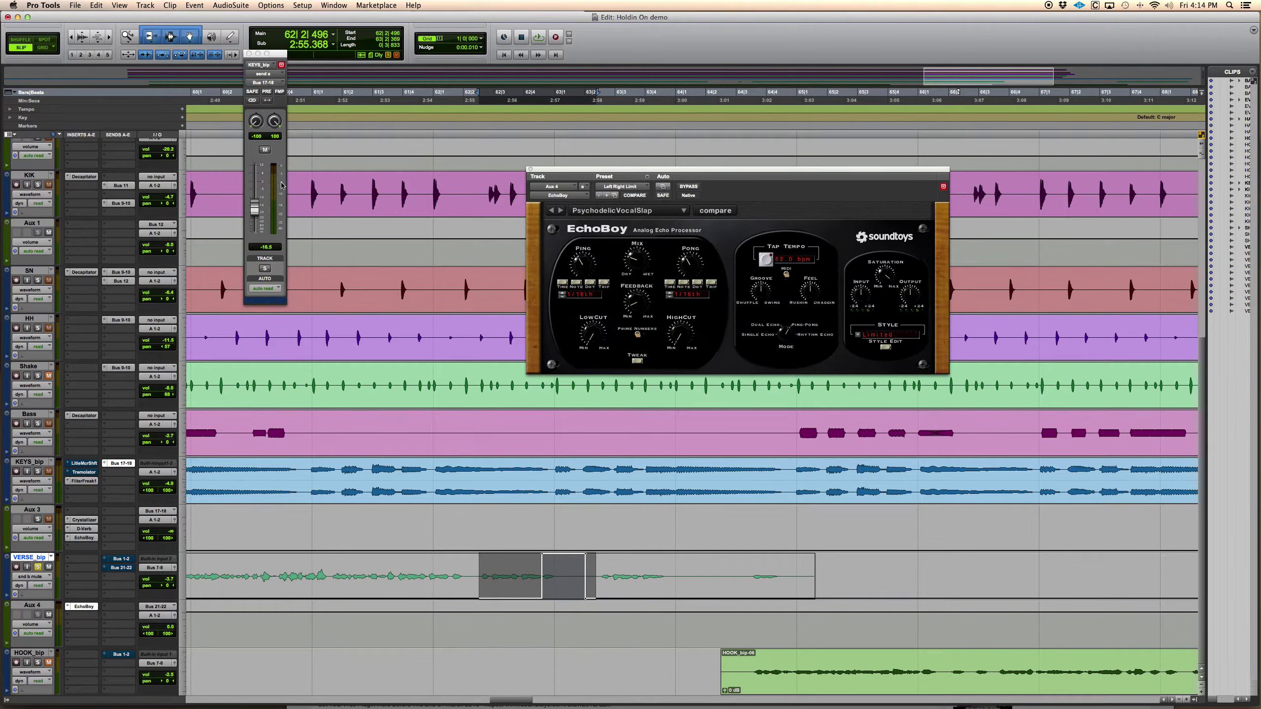
drag(686, 176, 591, 212)
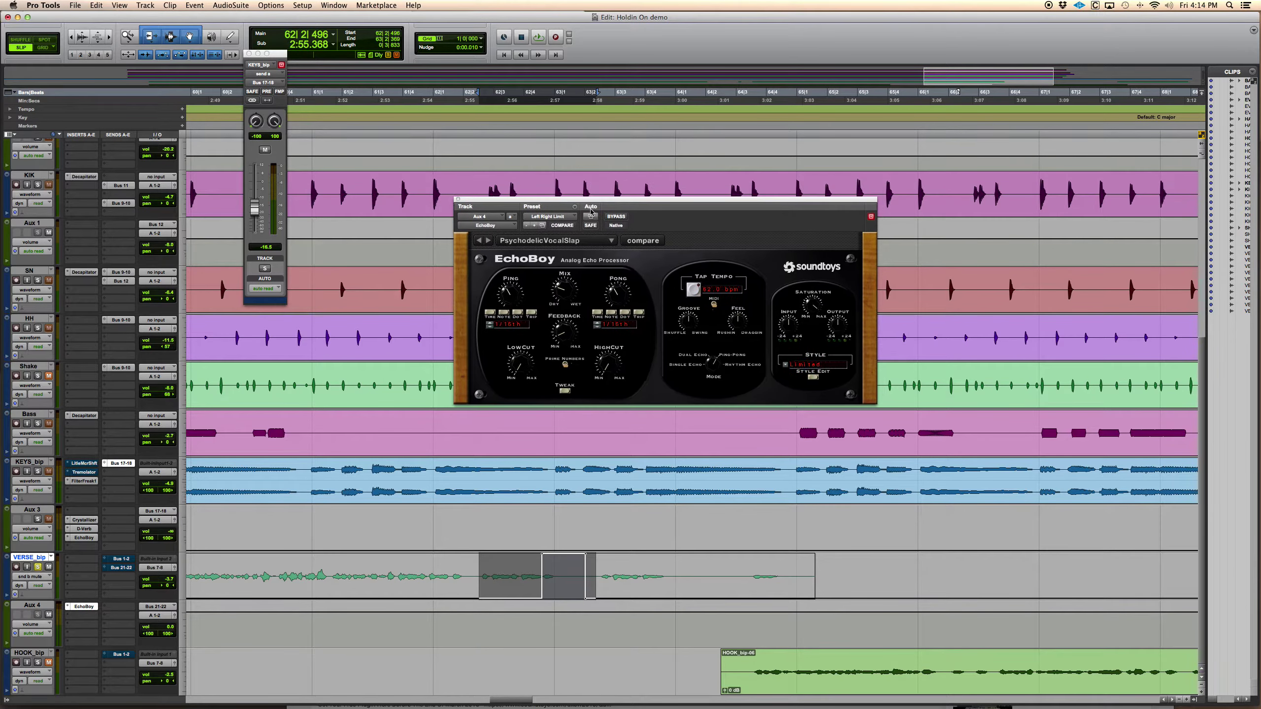
click(555, 217)
click(655, 227)
key(space)
key(space)
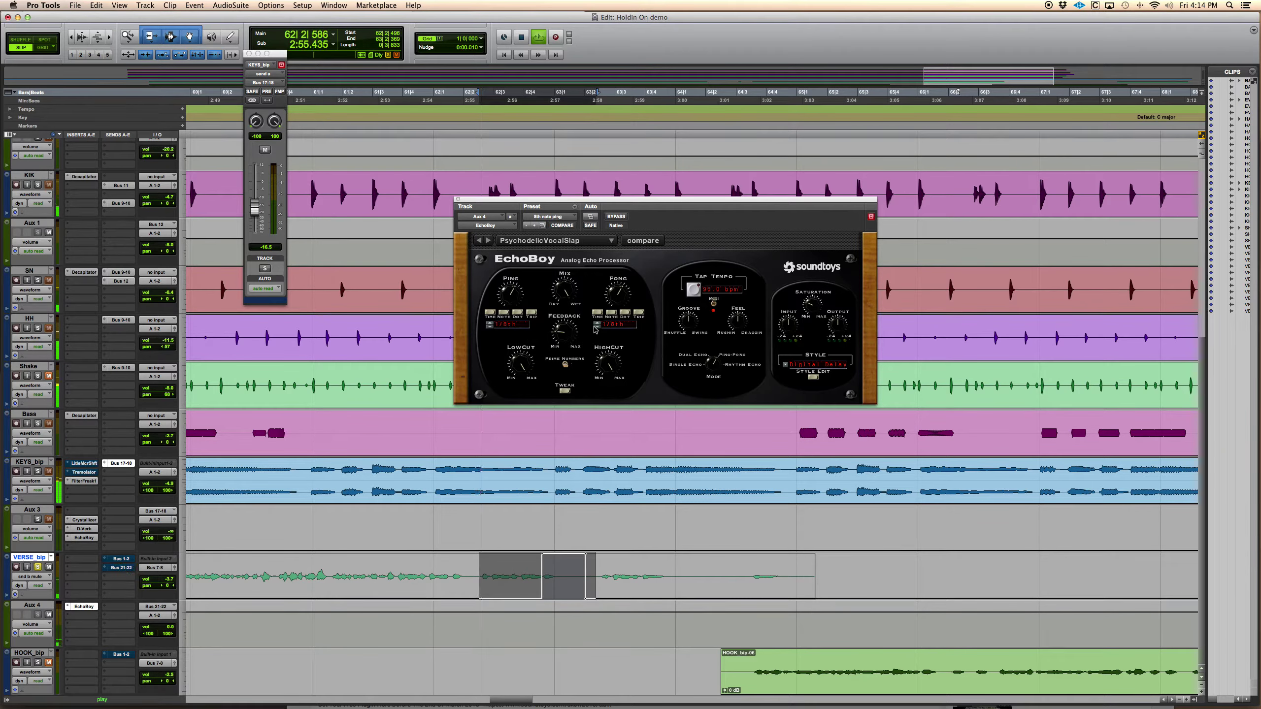
key(space)
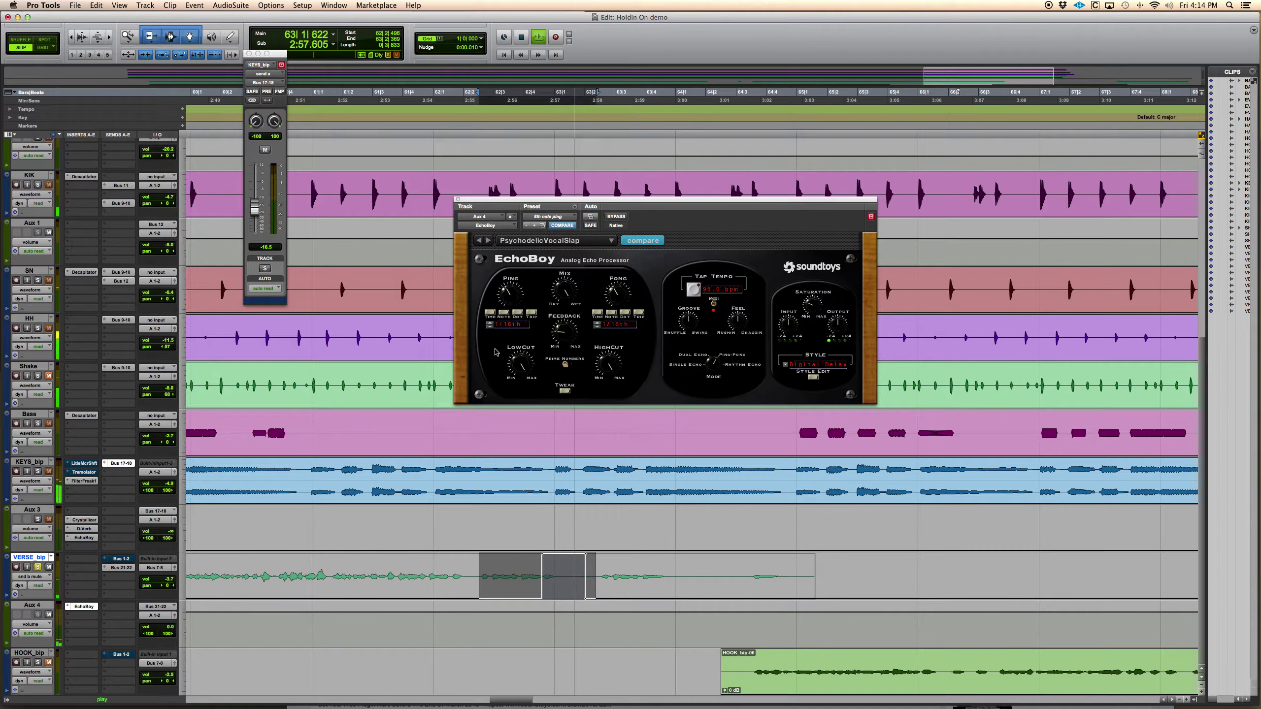
Load the Left Right Limit preset in EchoBoy on Aux 4 and play the selected vocal phrase.
click(555, 217)
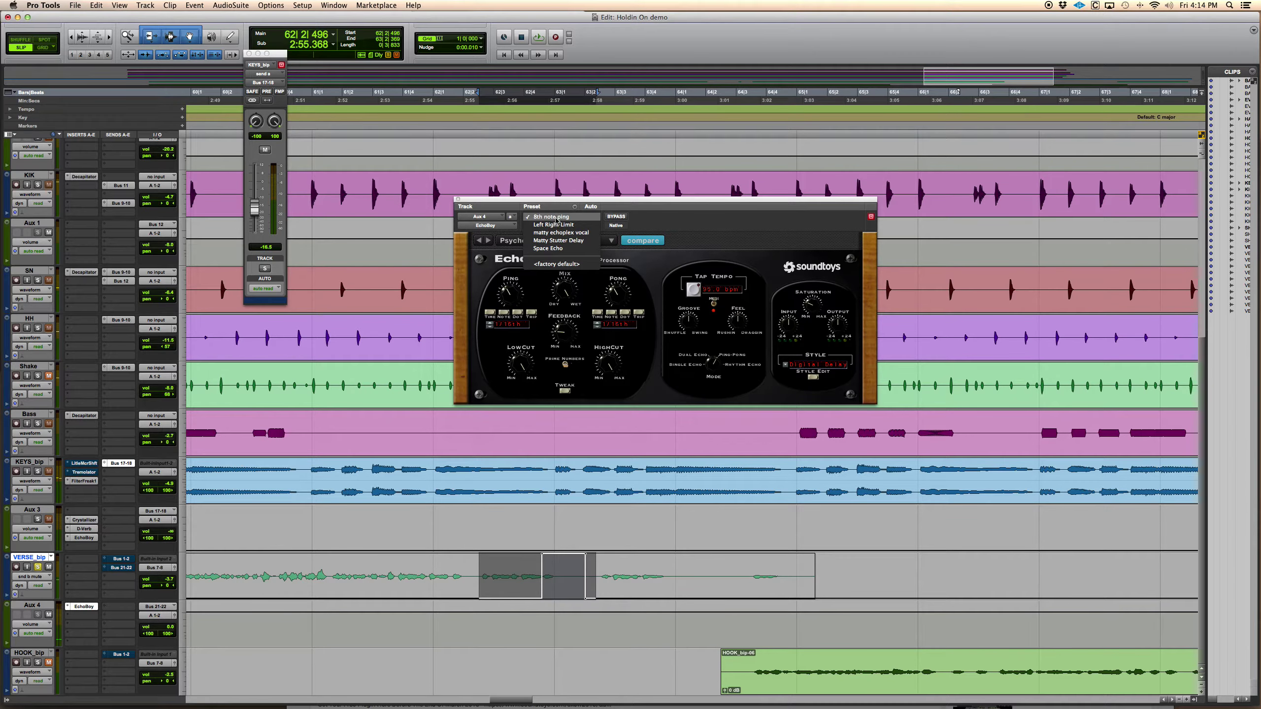
click(558, 225)
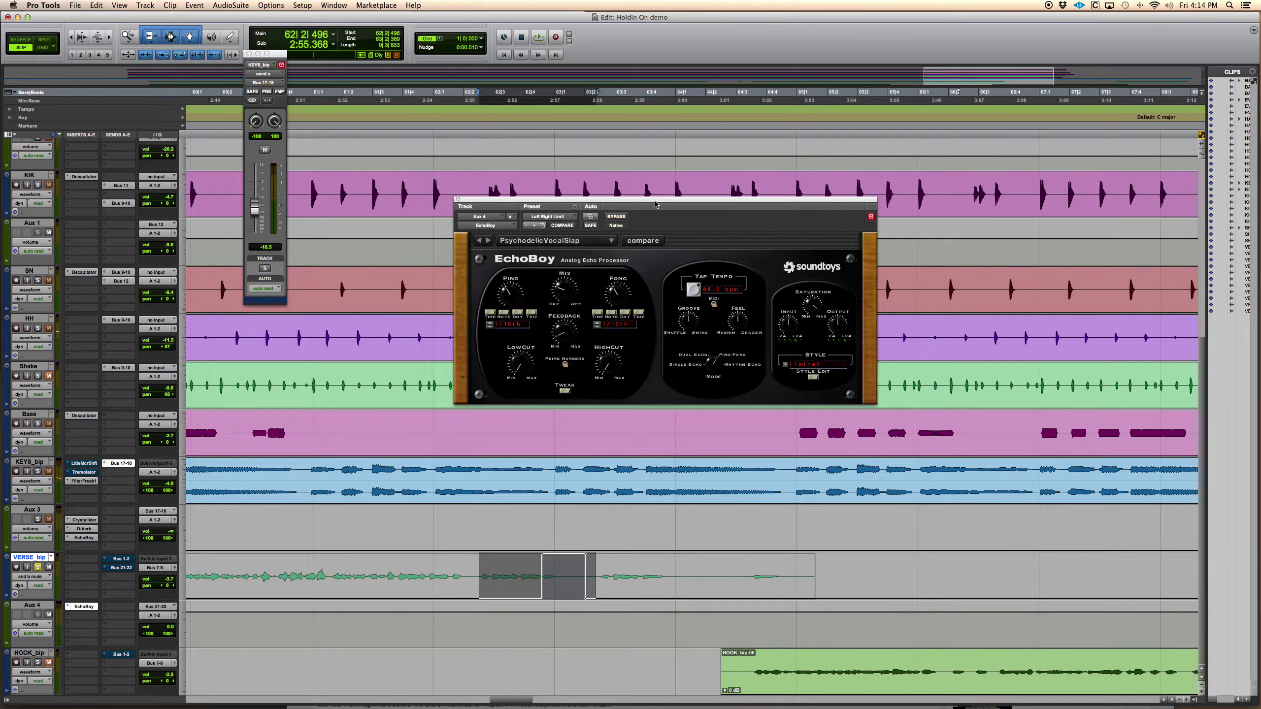
drag(655, 204, 643, 213)
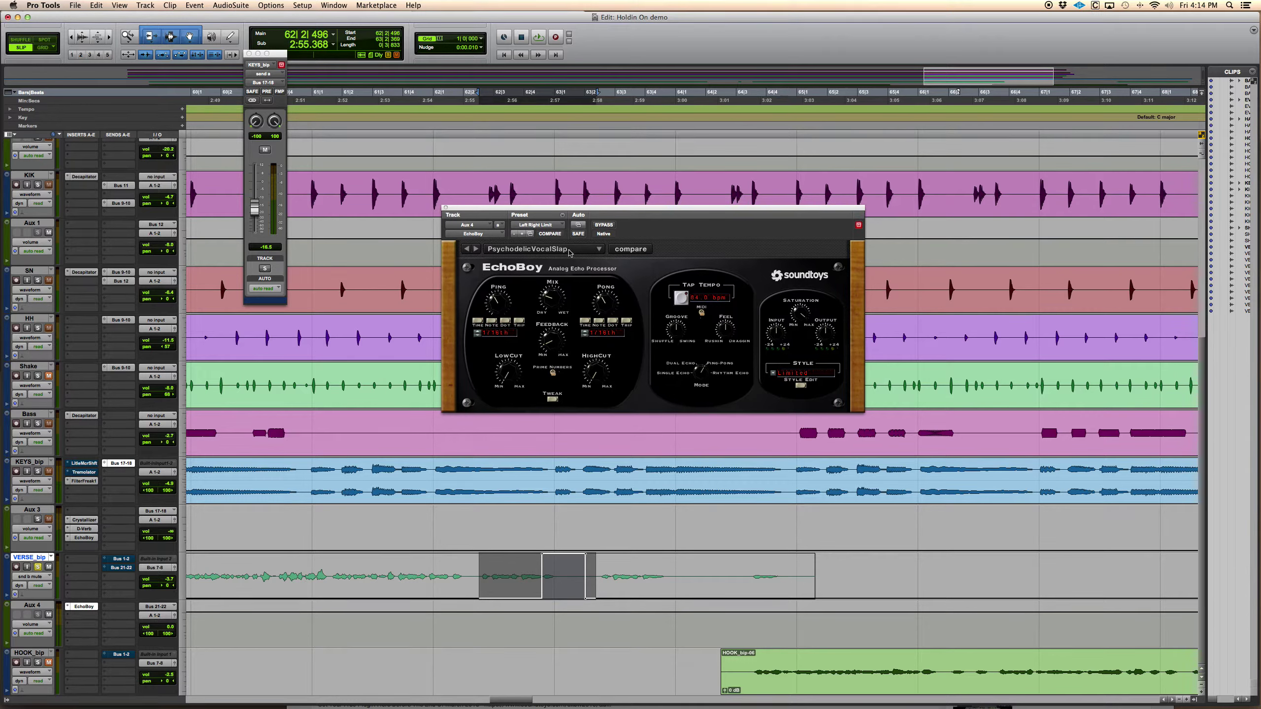
key(space)
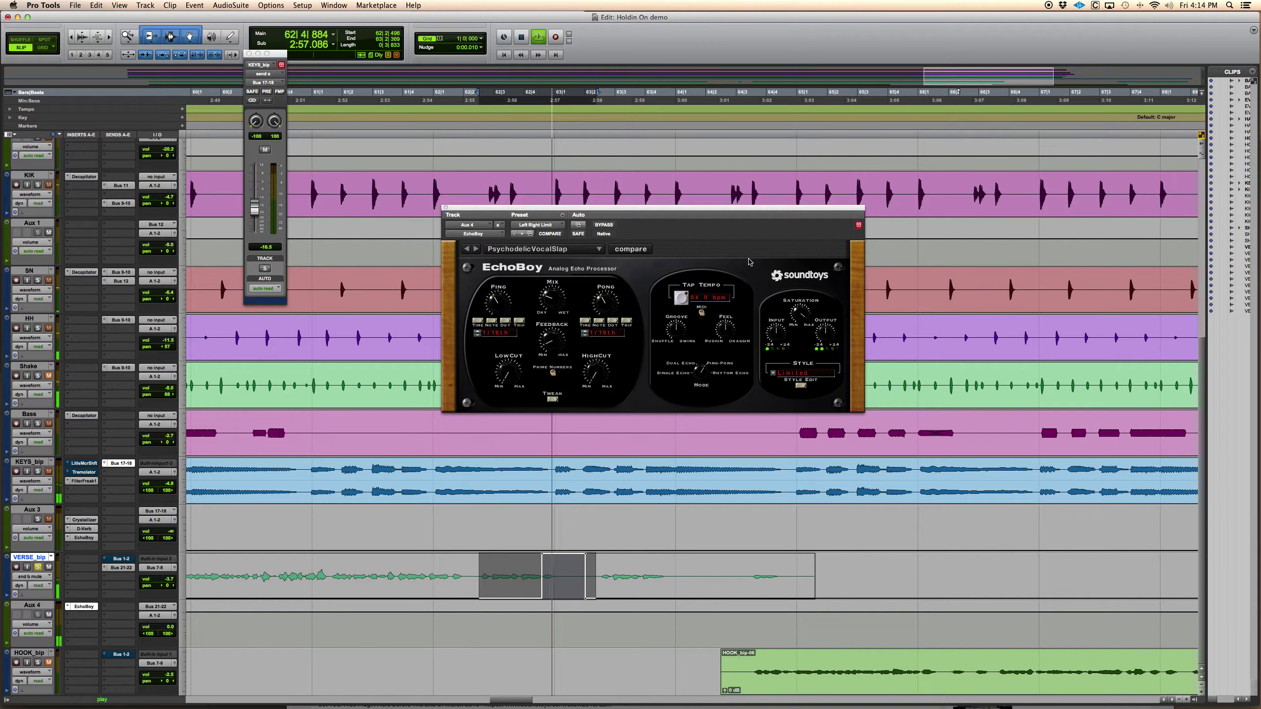
key(space)
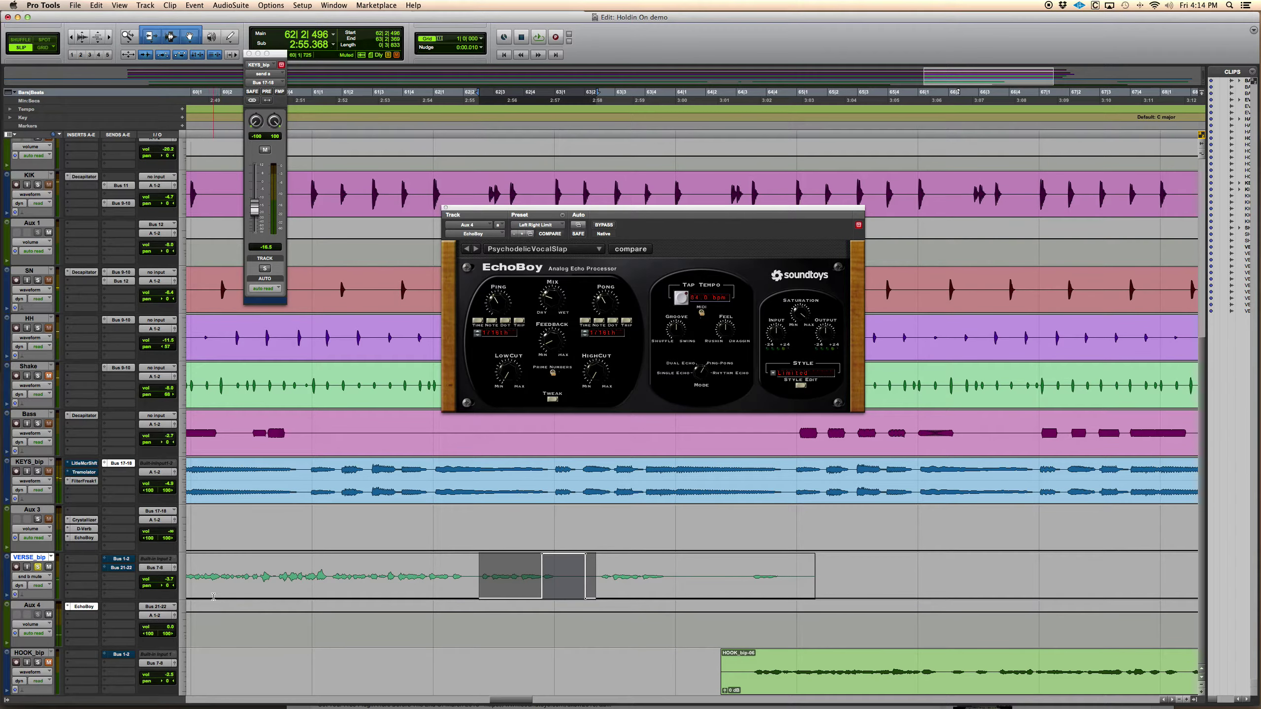
Play the phrase with the VERSE_bip solo removed to hear the echo in the full mix, and restore the solo.
key(space)
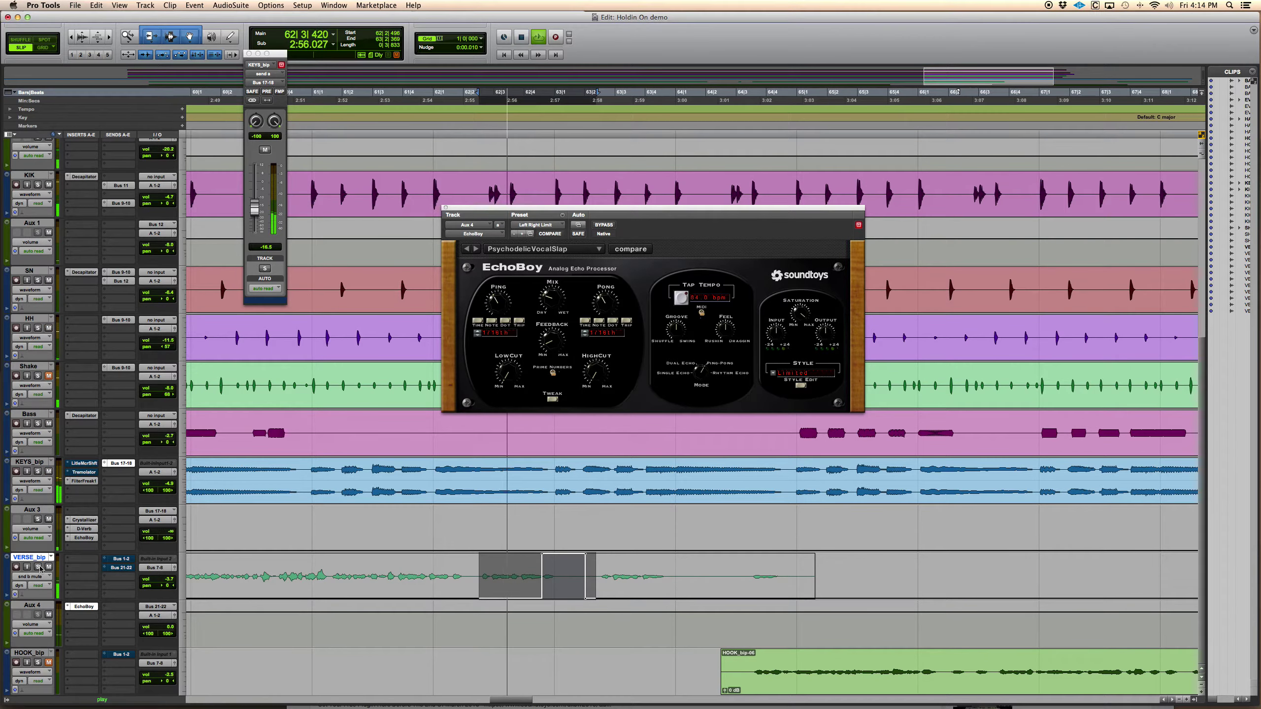
click(38, 567)
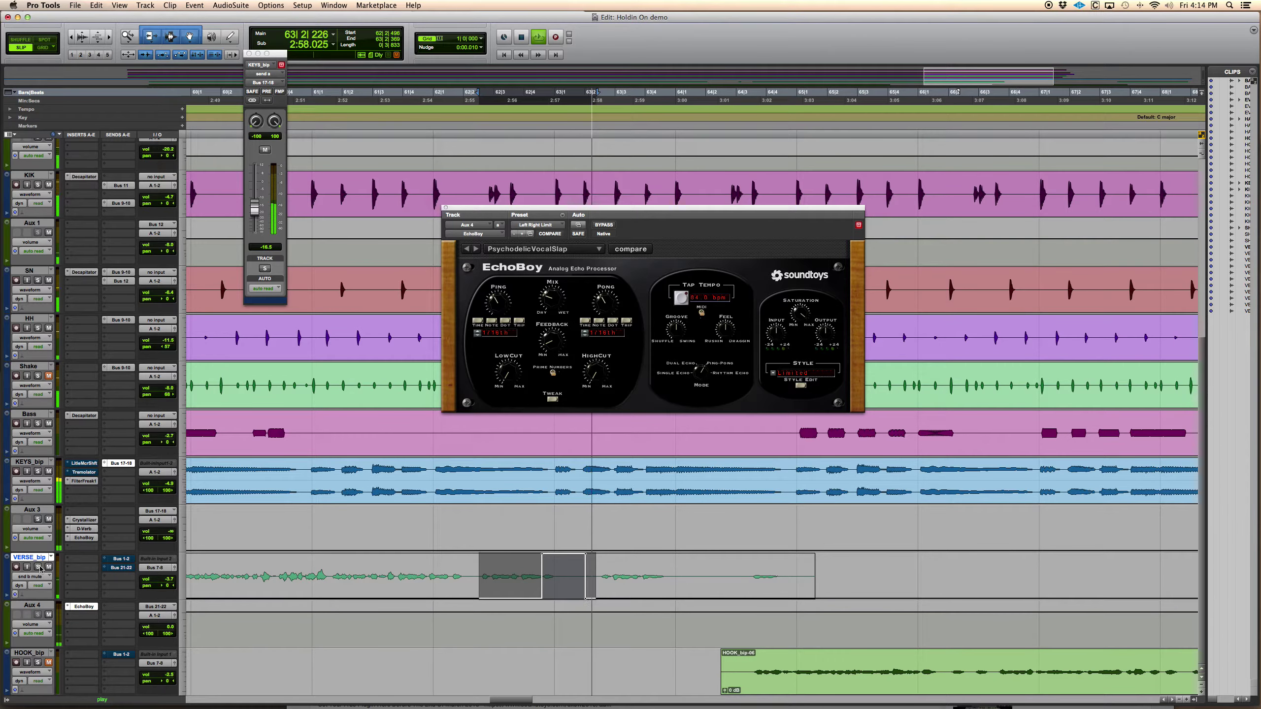
key(space)
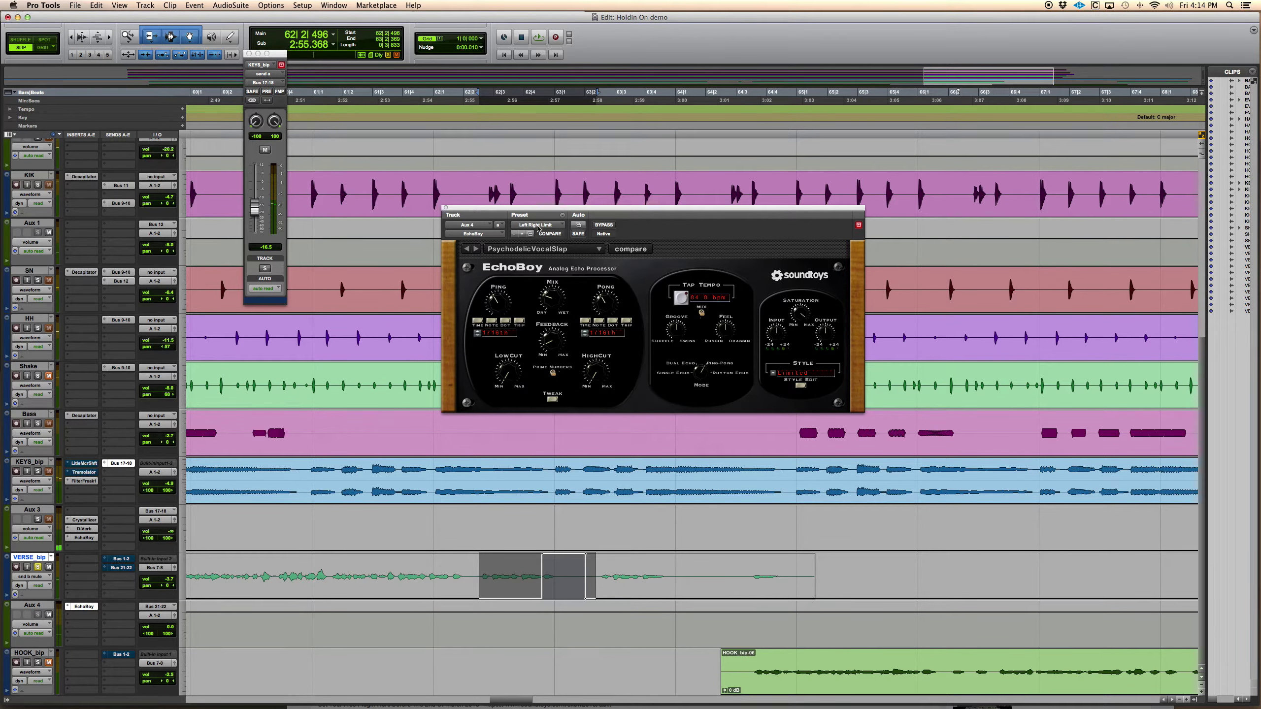
Load the Matty Stutter Delay preset in EchoBoy on Aux 4 and play the selected vocal phrase.
click(539, 226)
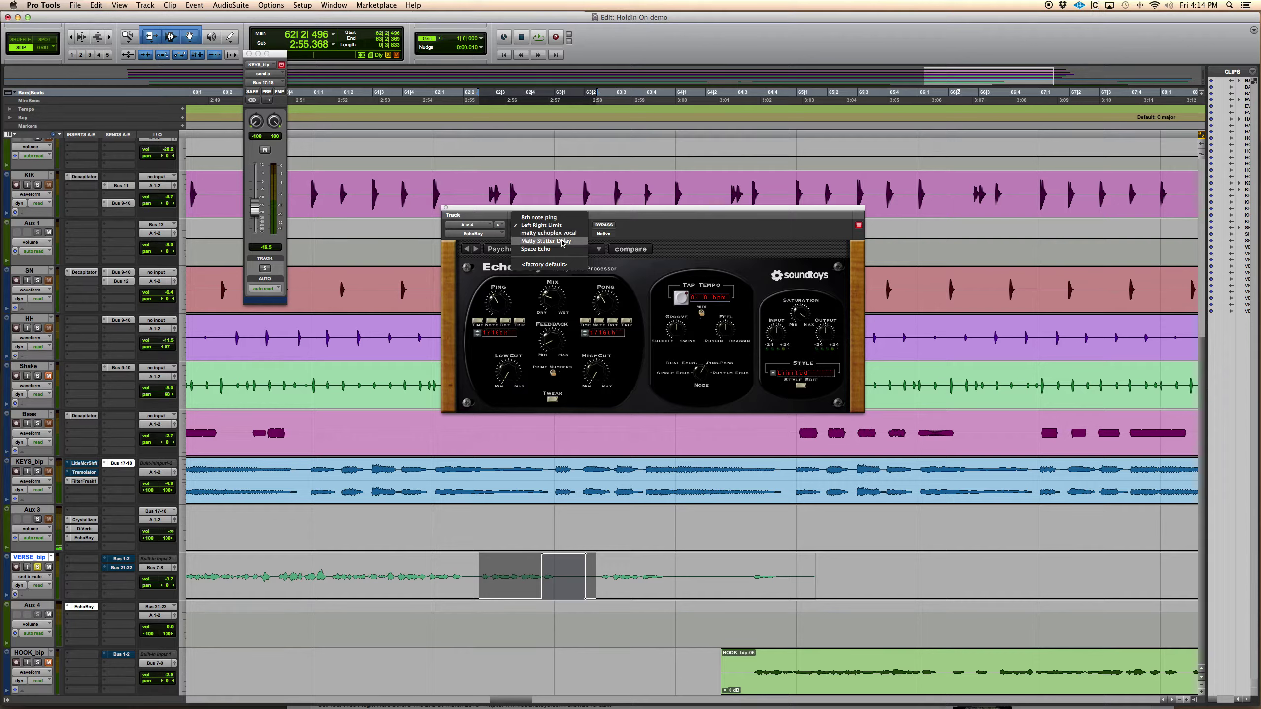
click(629, 242)
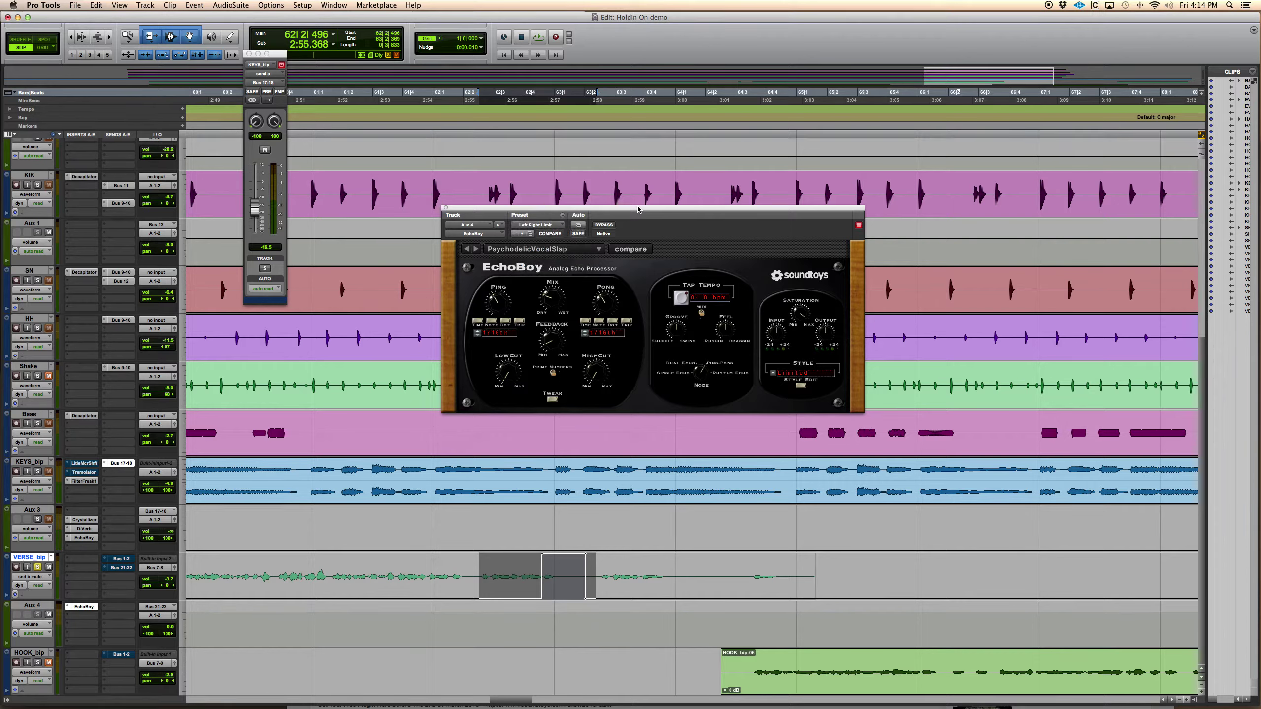
drag(637, 209, 611, 205)
key(space)
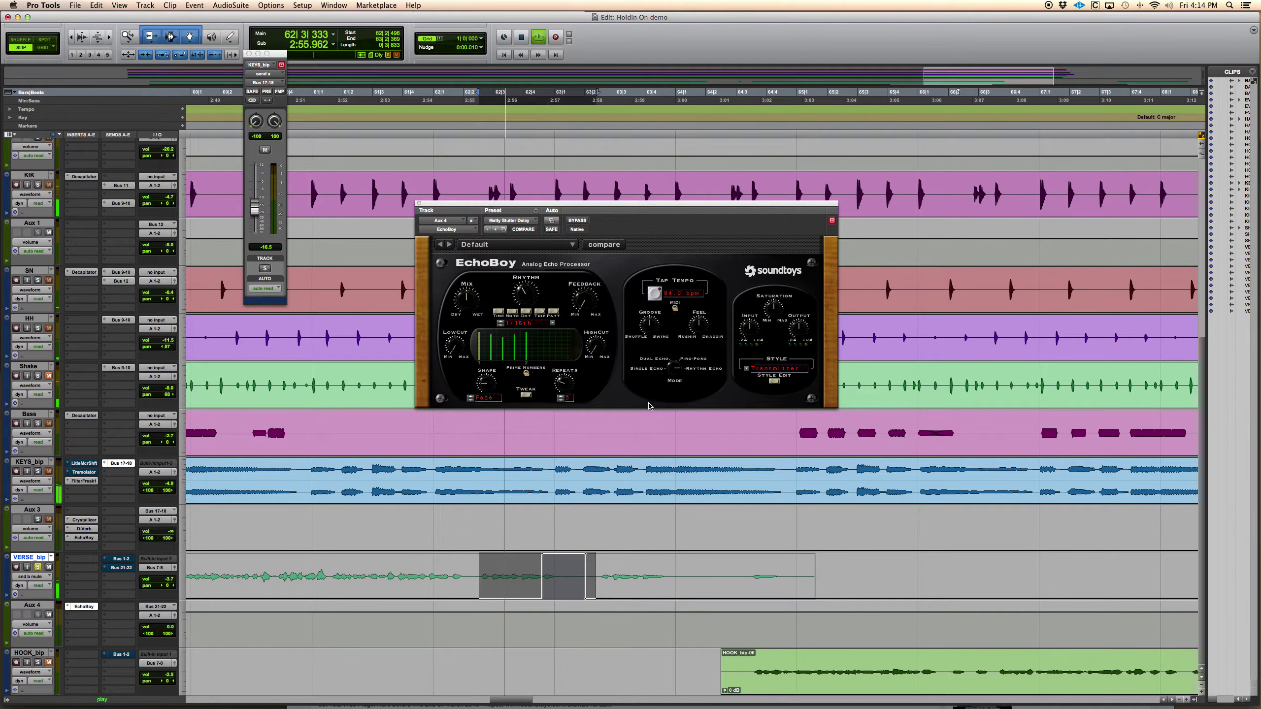
key(space)
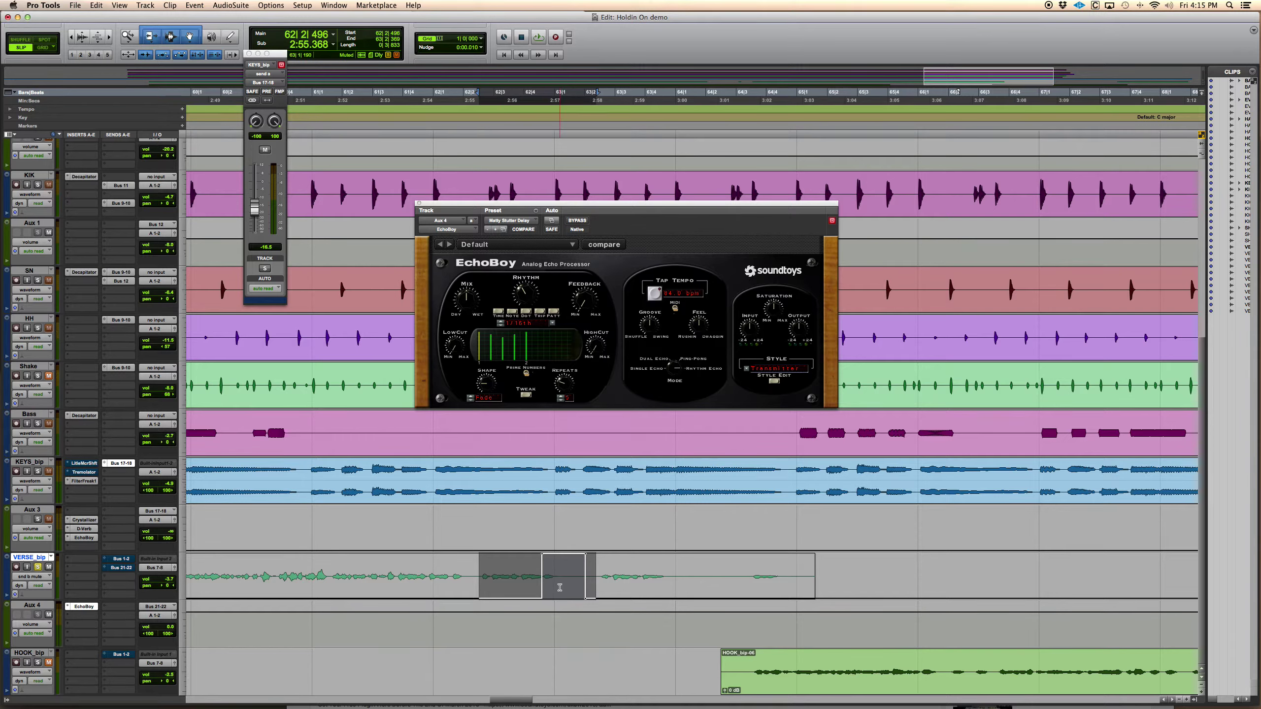
Select the short verse vocal phrase leading into bar 63 and play it with a different EchoBoy rhythm shape.
click(529, 570)
drag(521, 570, 595, 571)
key(space)
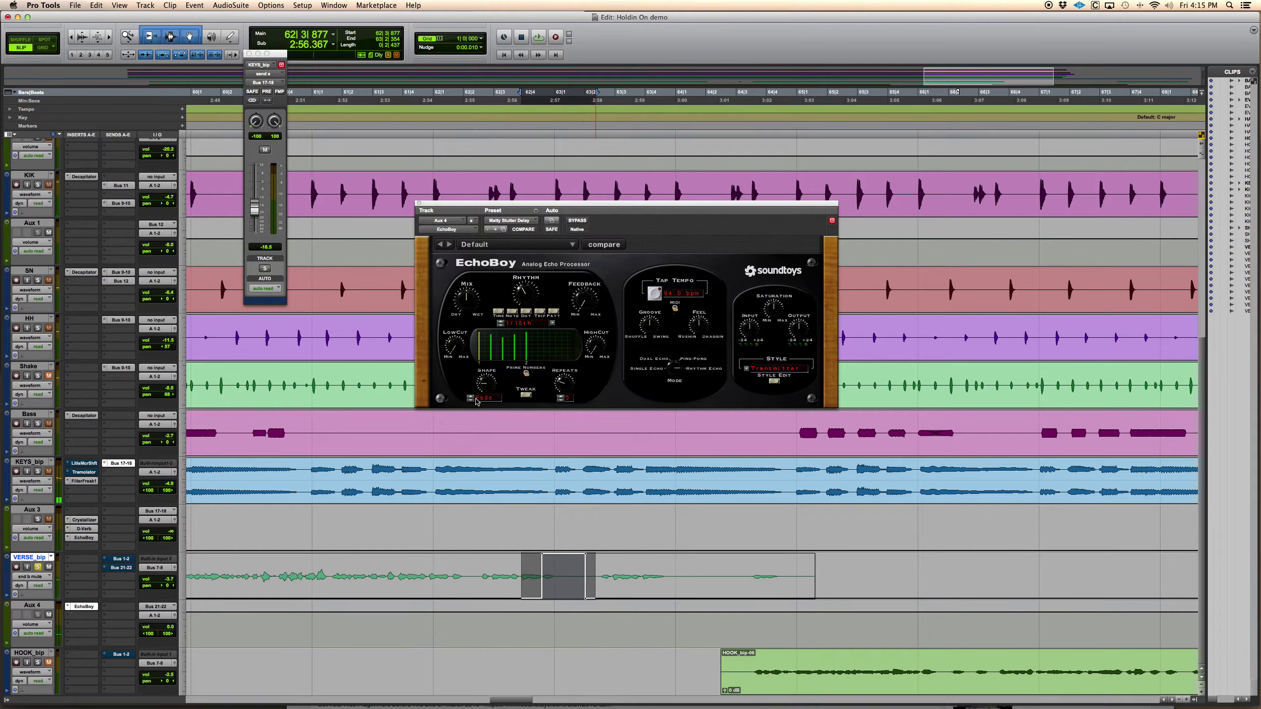
click(470, 398)
key(space)
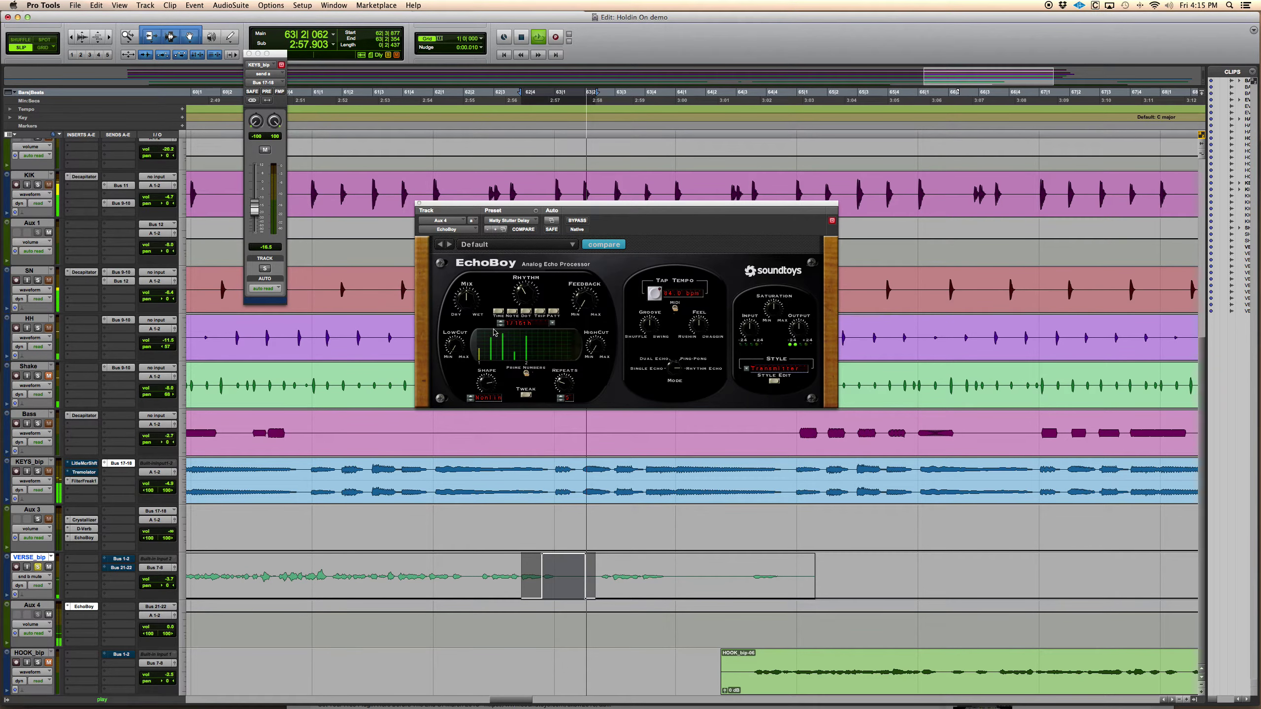
Audition further EchoBoy rhythm echo shapes, with more repeats, on the selected vocal phrase.
key(space)
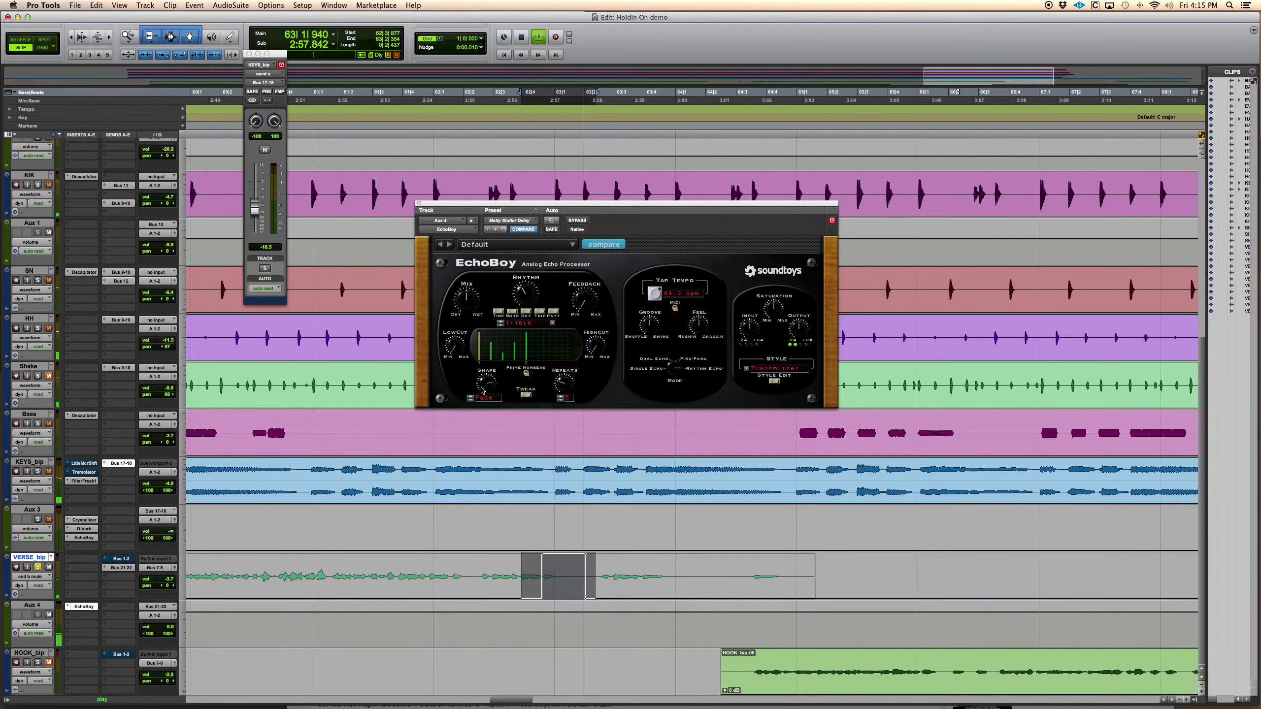
click(470, 398)
key(space)
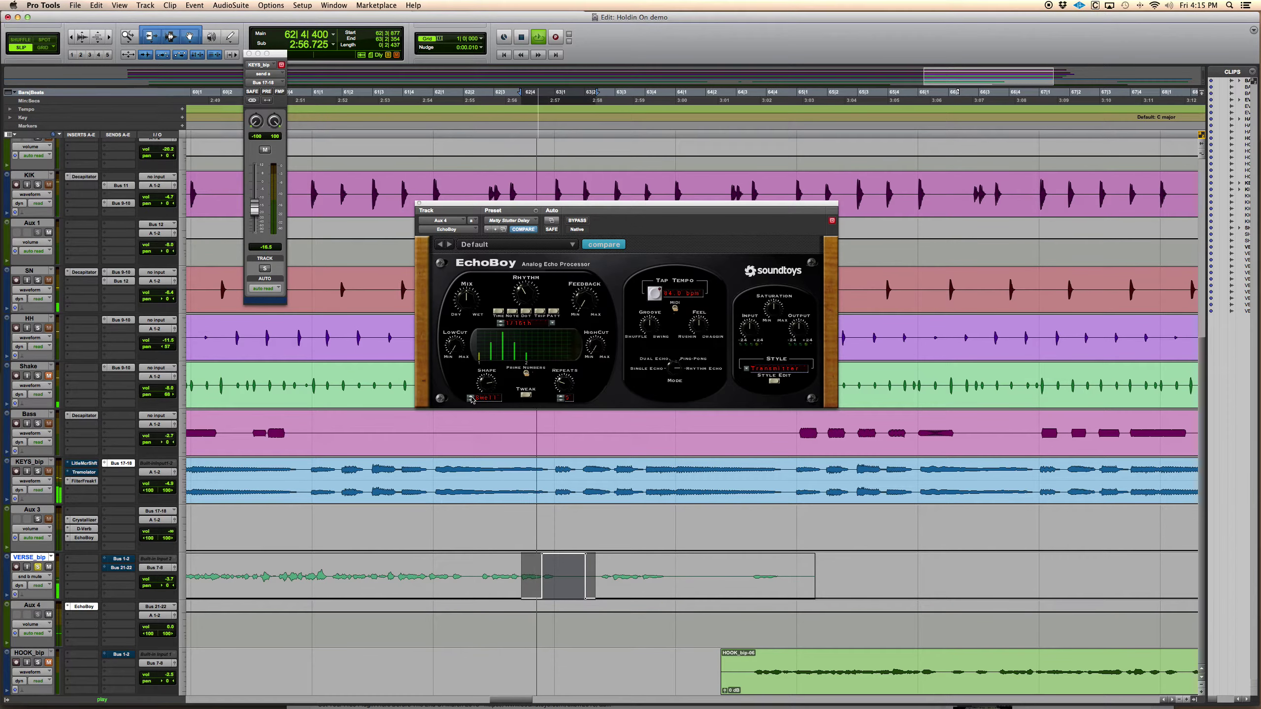
click(471, 398)
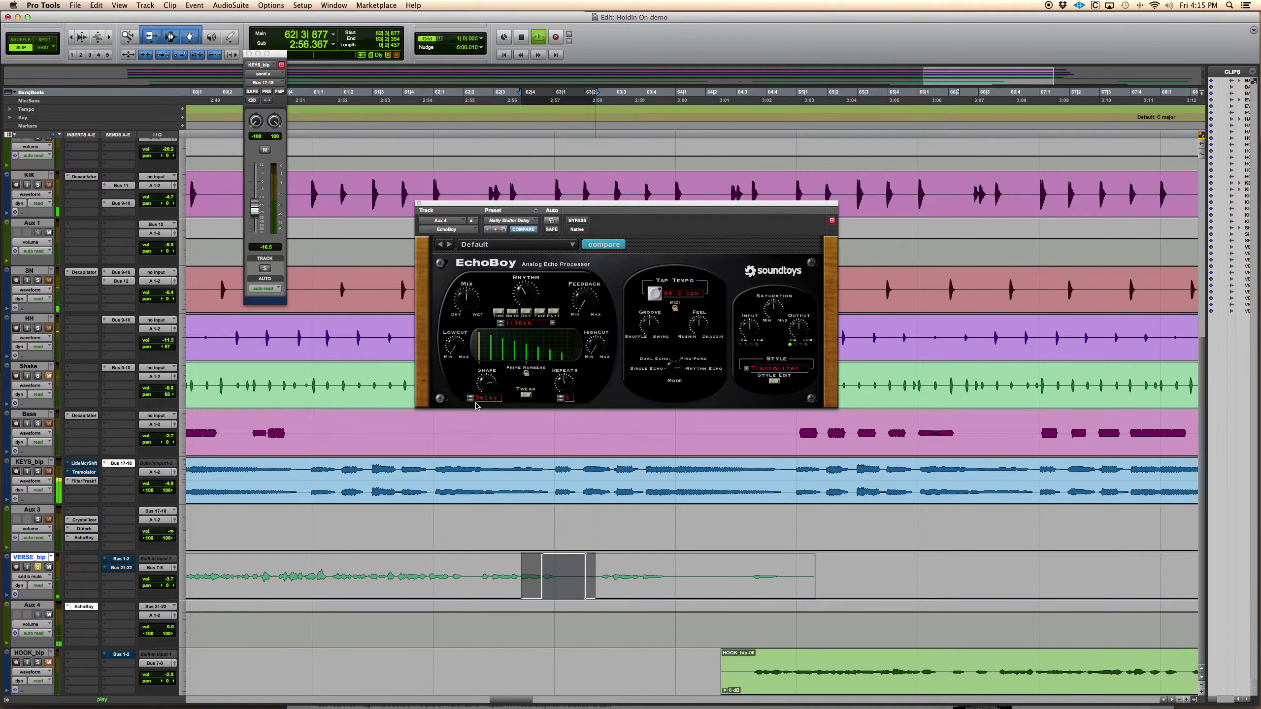
key(space)
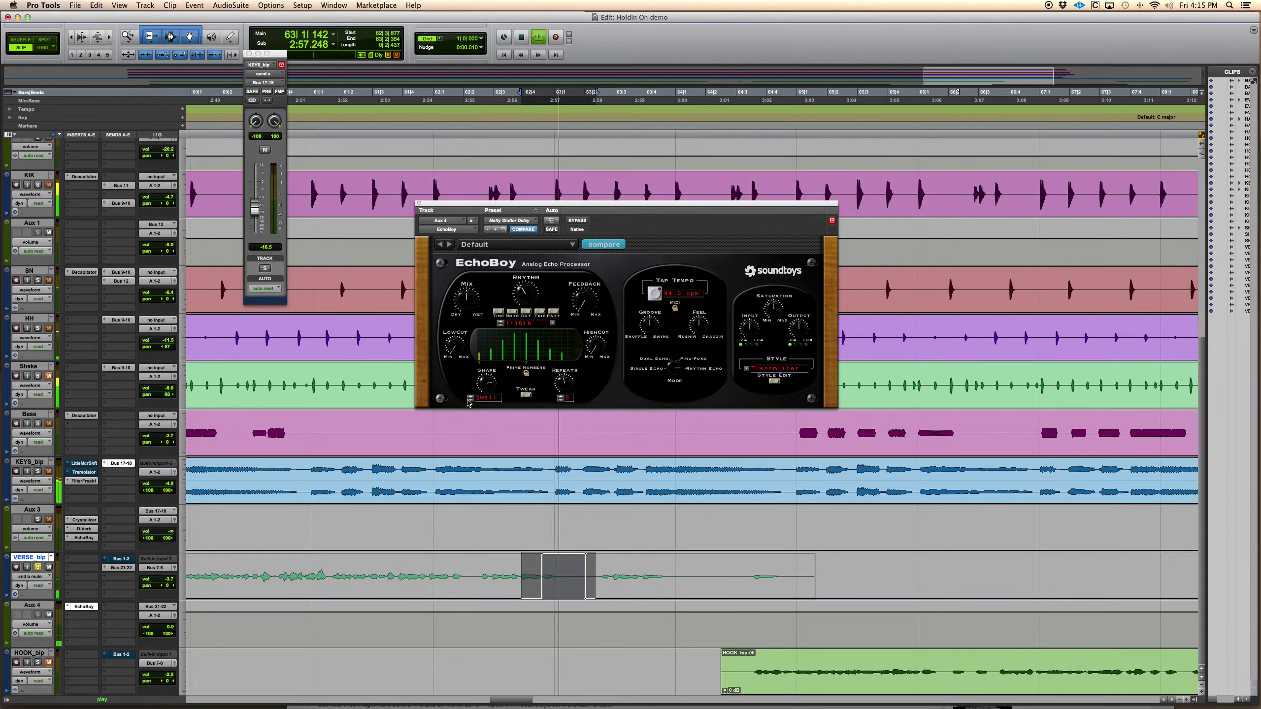
click(469, 400)
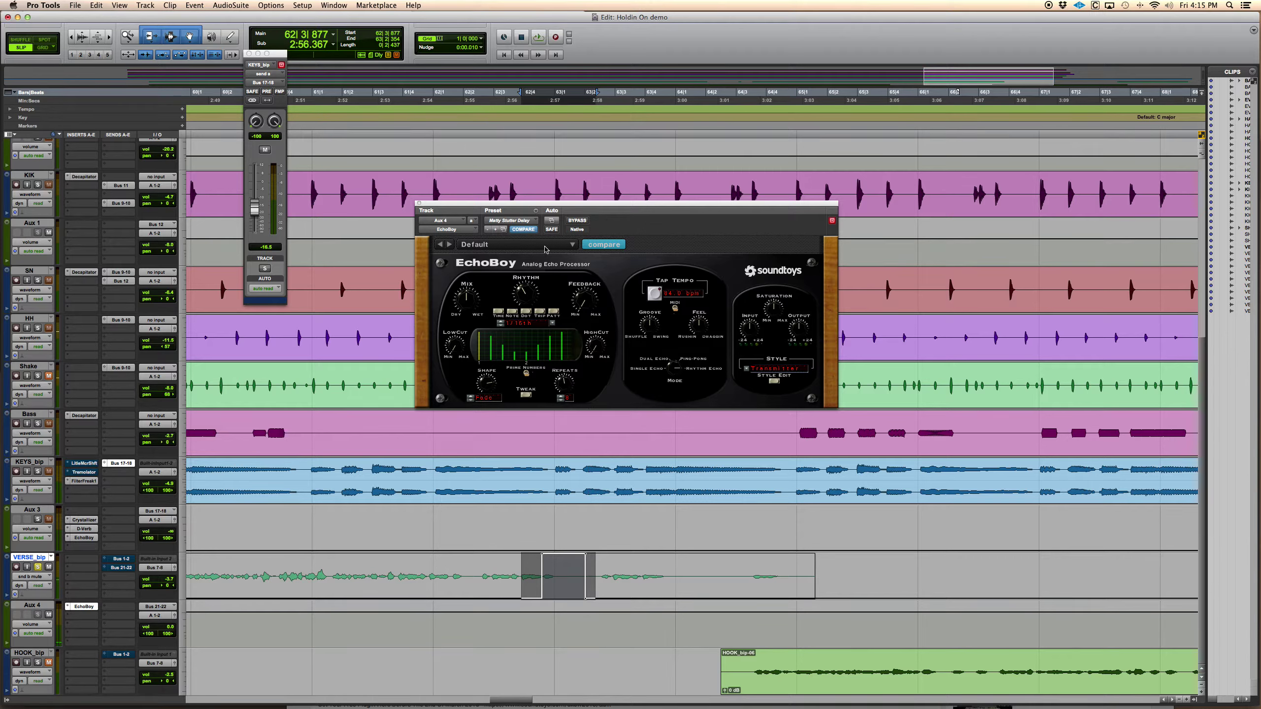
Load the Space Echo preset in EchoBoy on Aux 4 and play the selected vocal phrase.
click(519, 222)
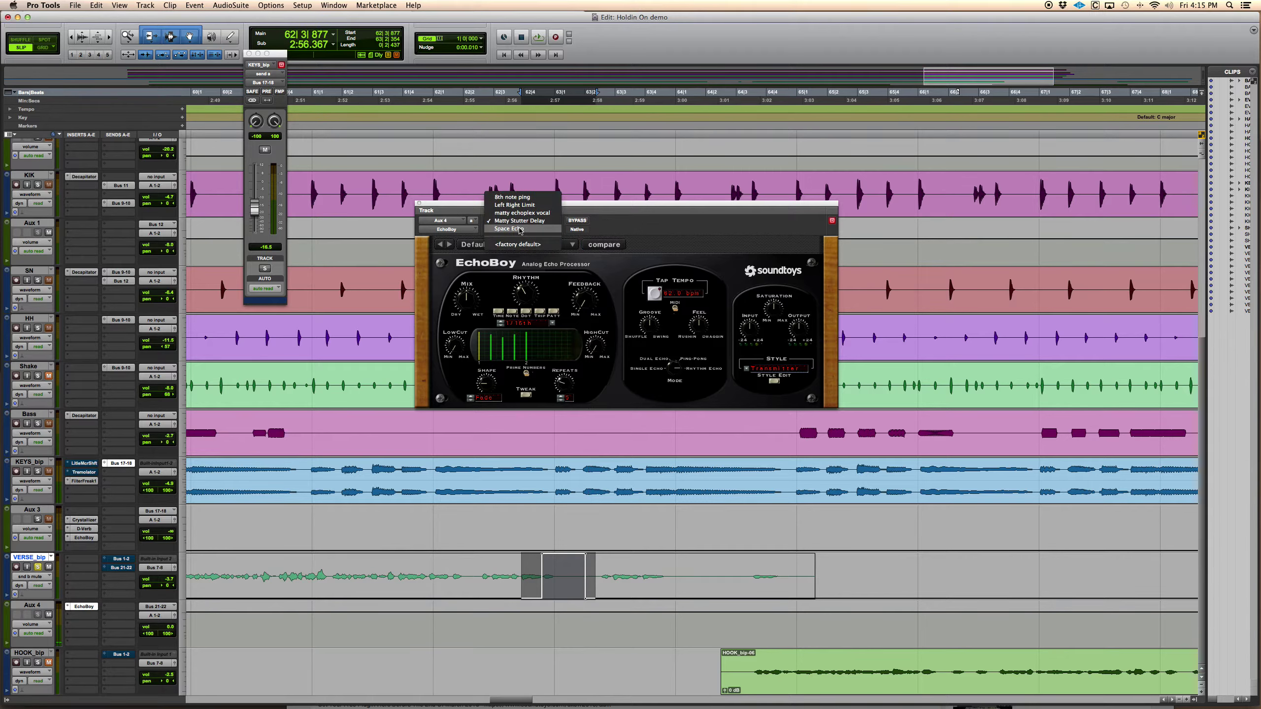
click(512, 229)
key(space)
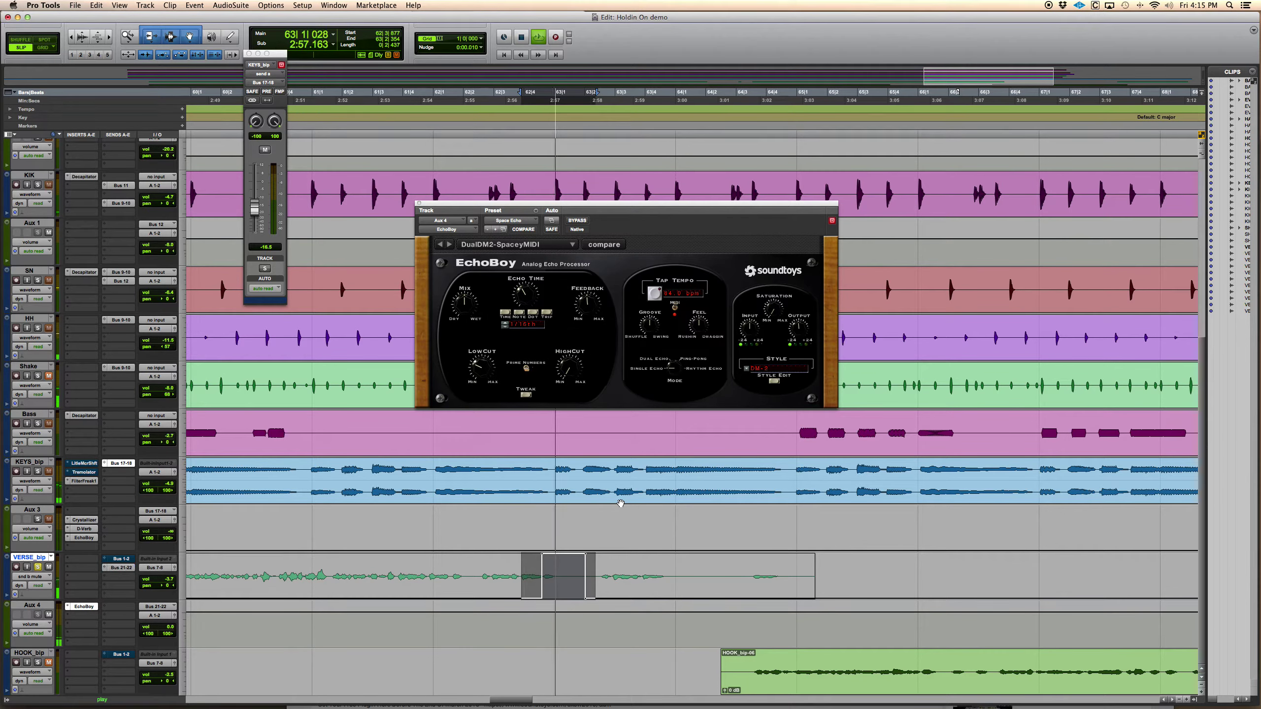
key(space)
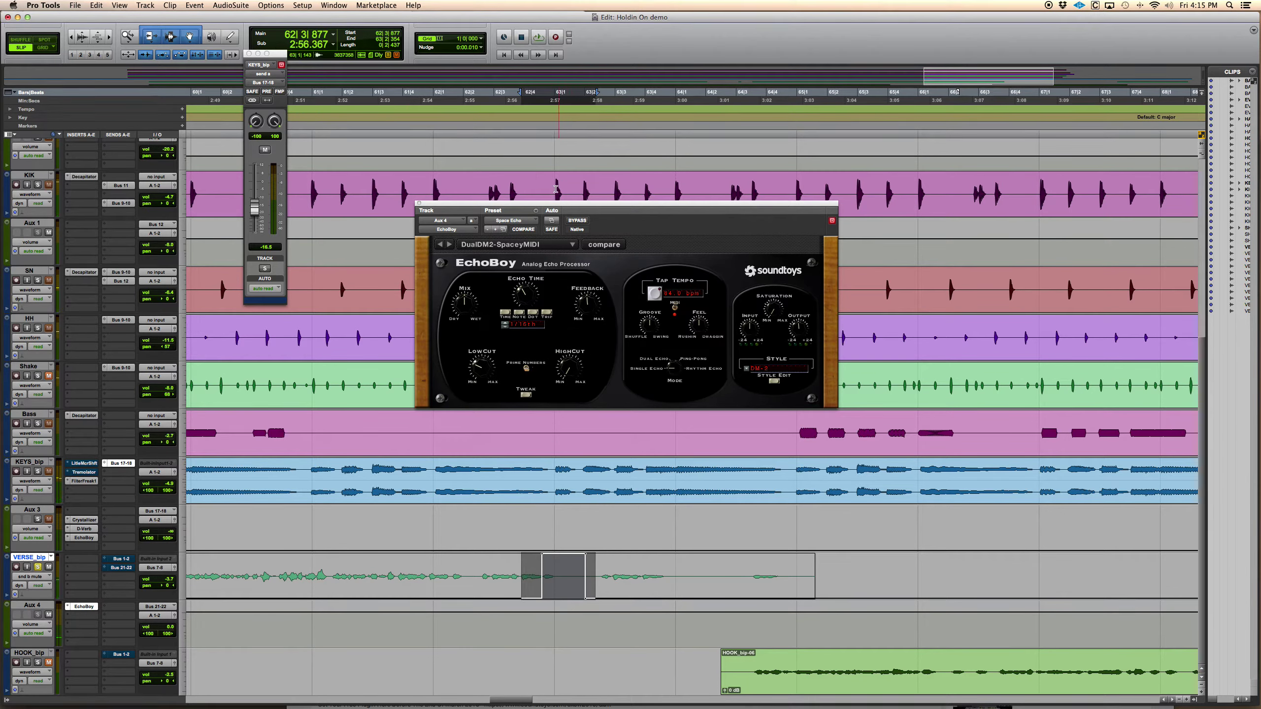
Load the matty echoplex vocal preset in EchoBoy, select about two bars of VERSE_bip from bar 60 and play them.
click(519, 222)
click(540, 206)
click(504, 578)
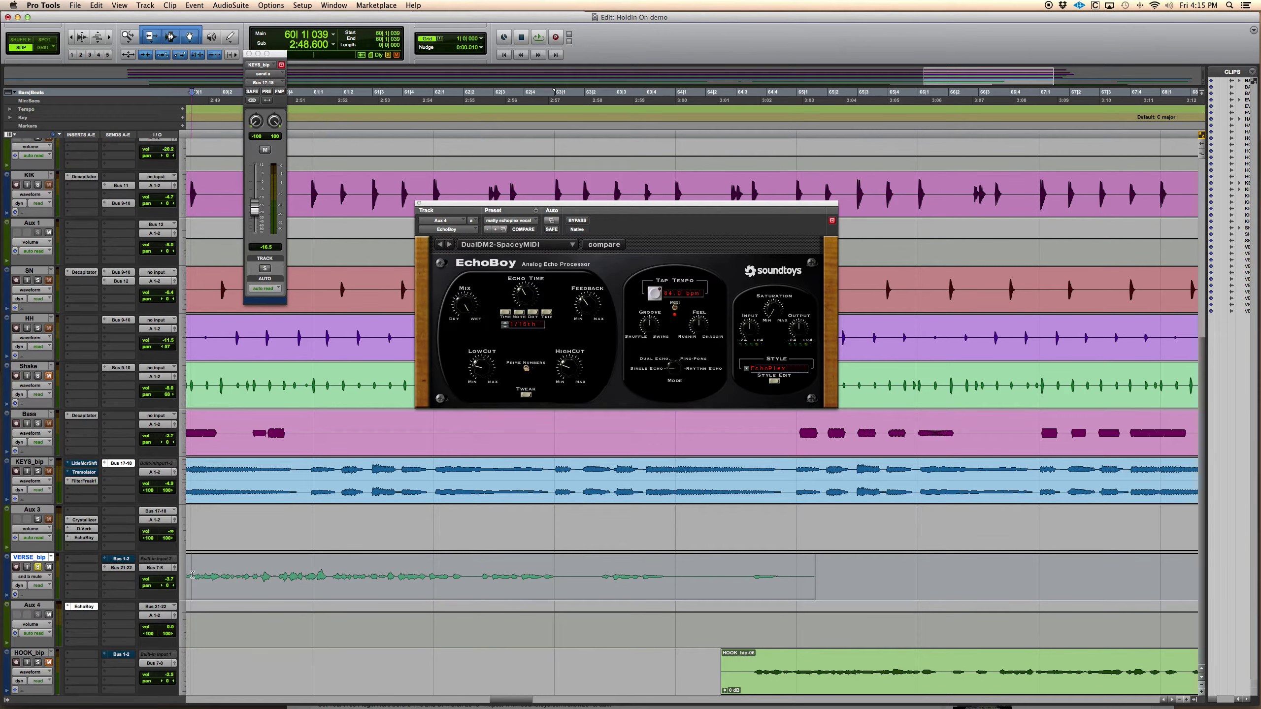
drag(192, 575, 449, 556)
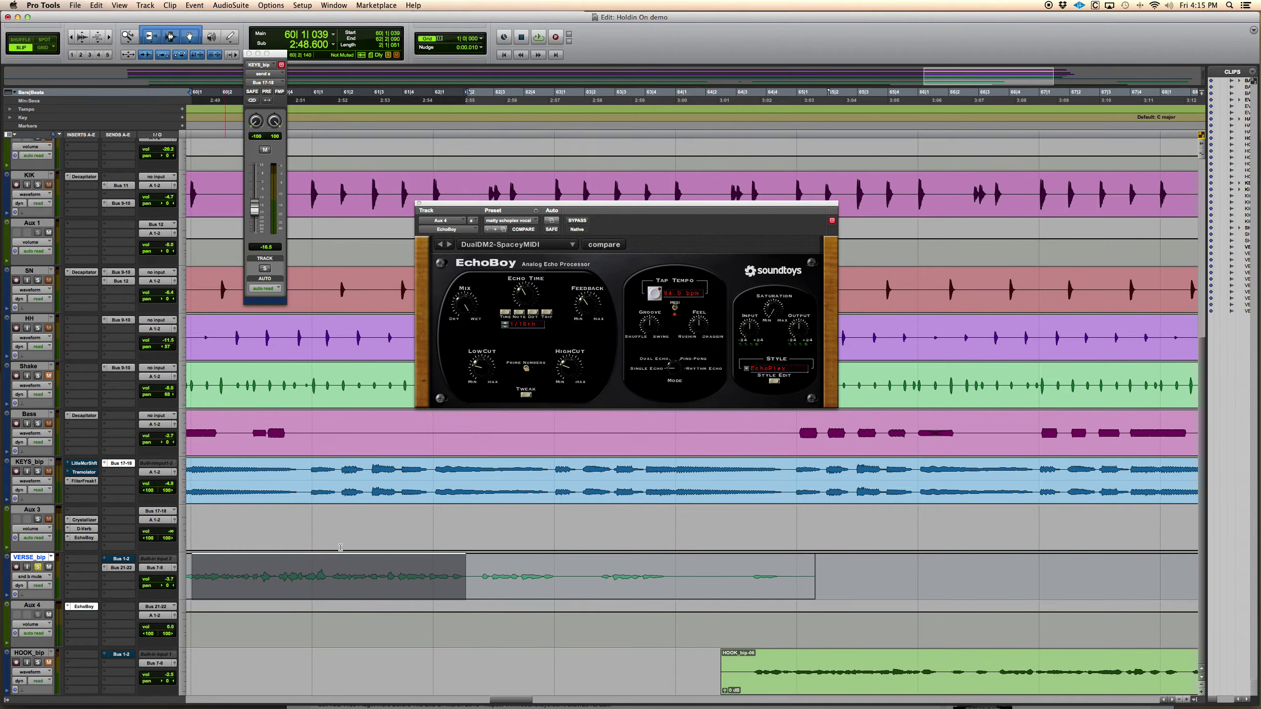
key(space)
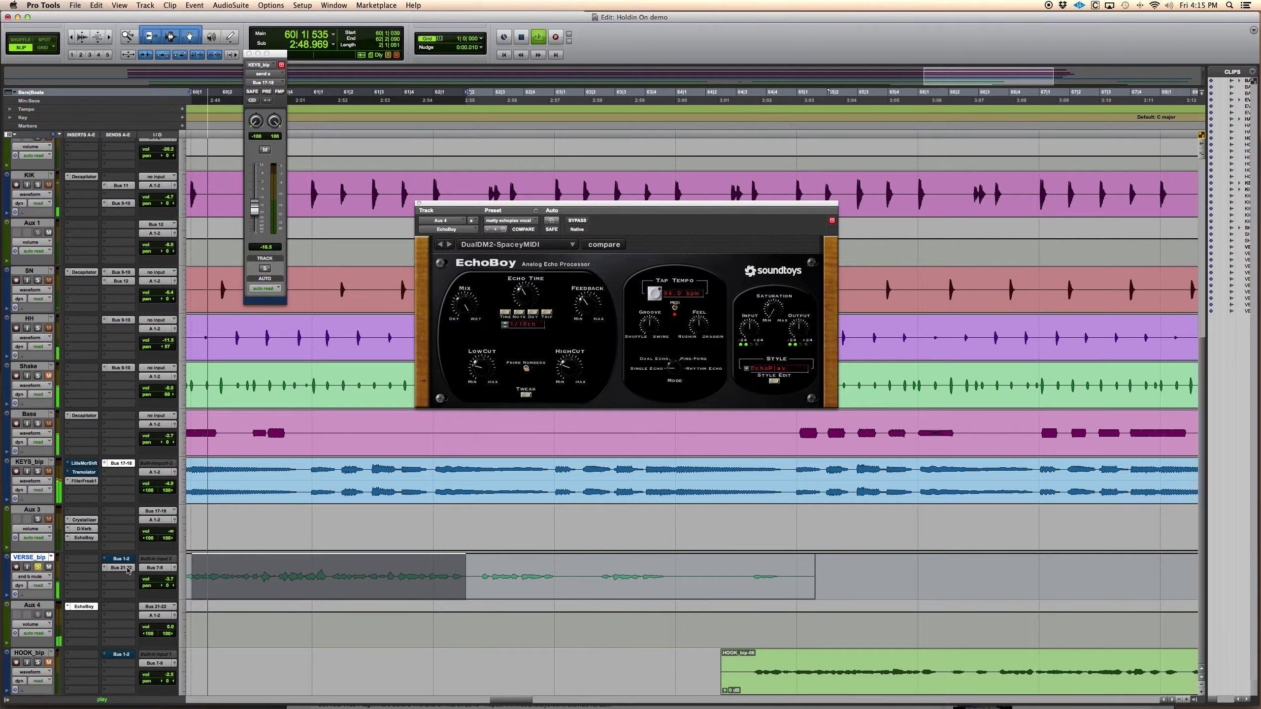
Lower the Bus 21-22 send on VERSE_bip to about -34 dB and adjust the EchoBoy feedback during playback.
click(124, 568)
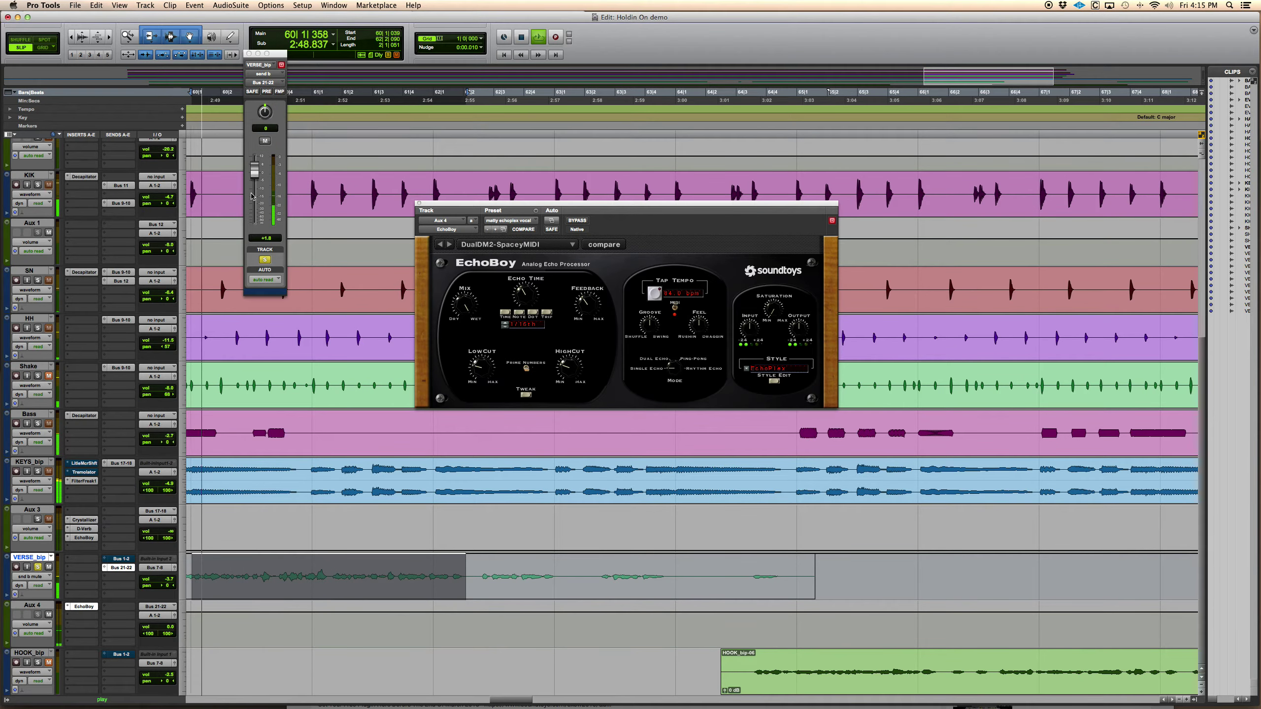
drag(254, 169, 261, 220)
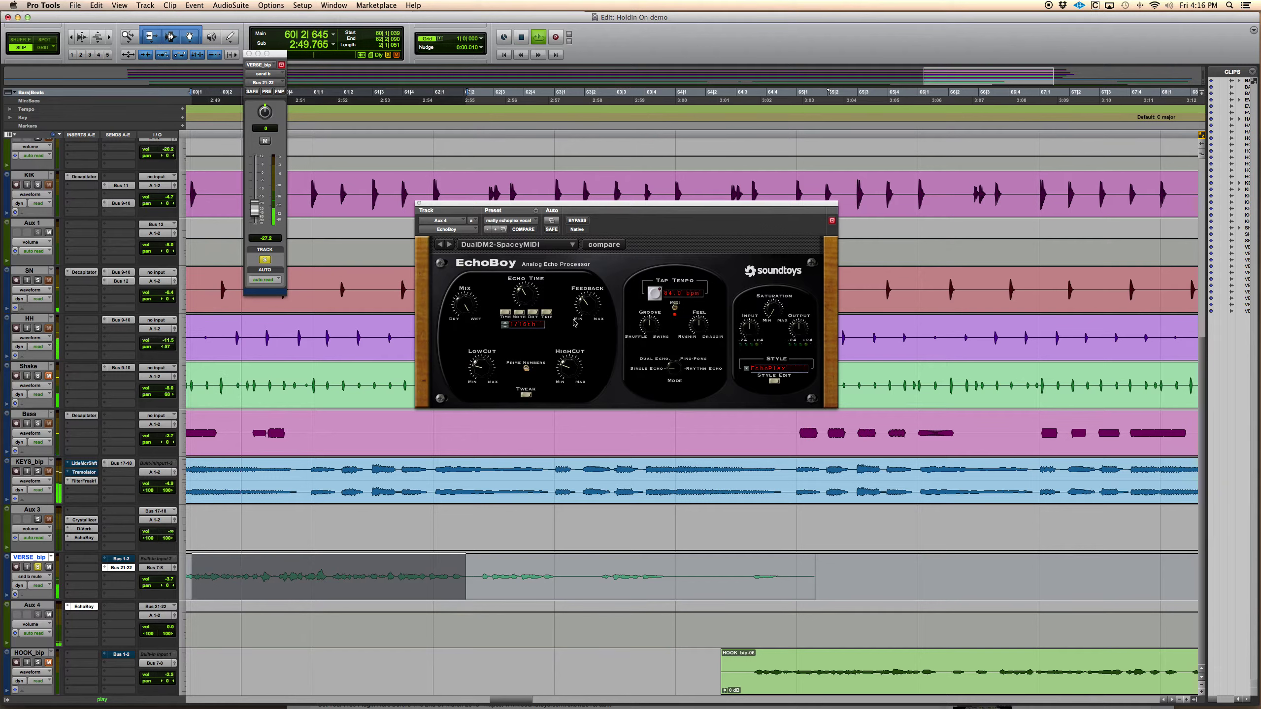
drag(587, 303, 583, 320)
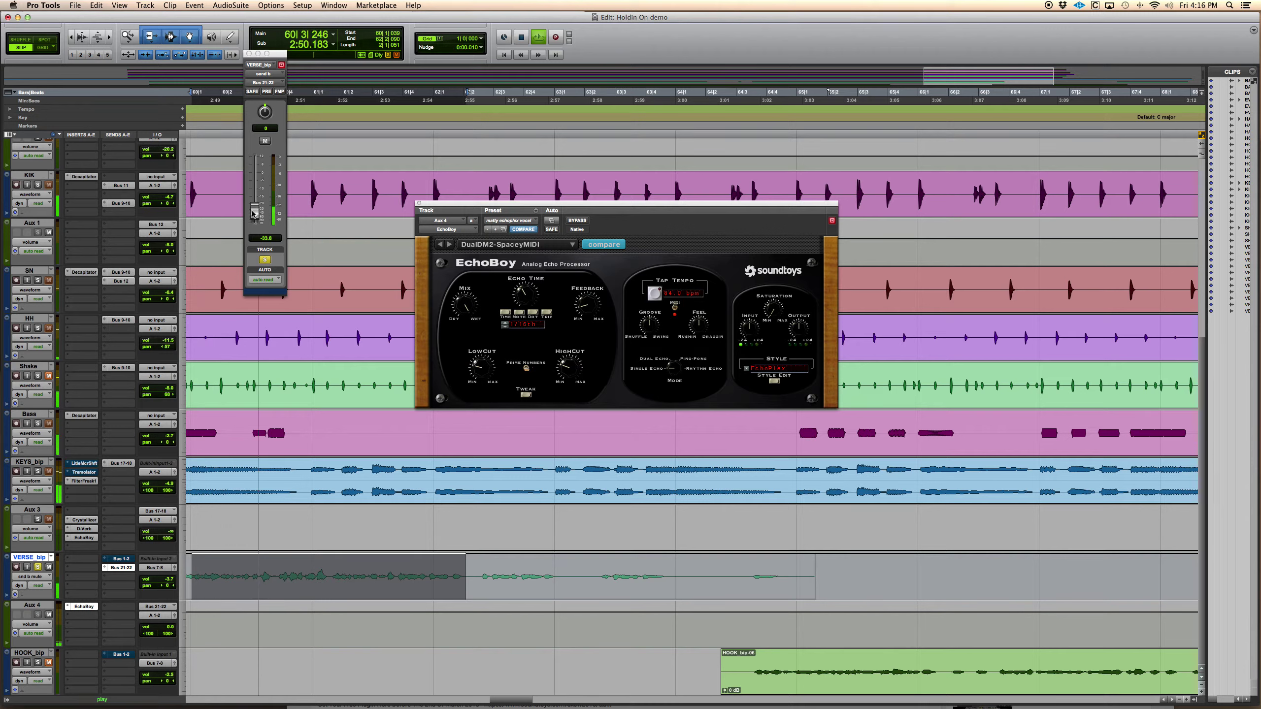
key(space)
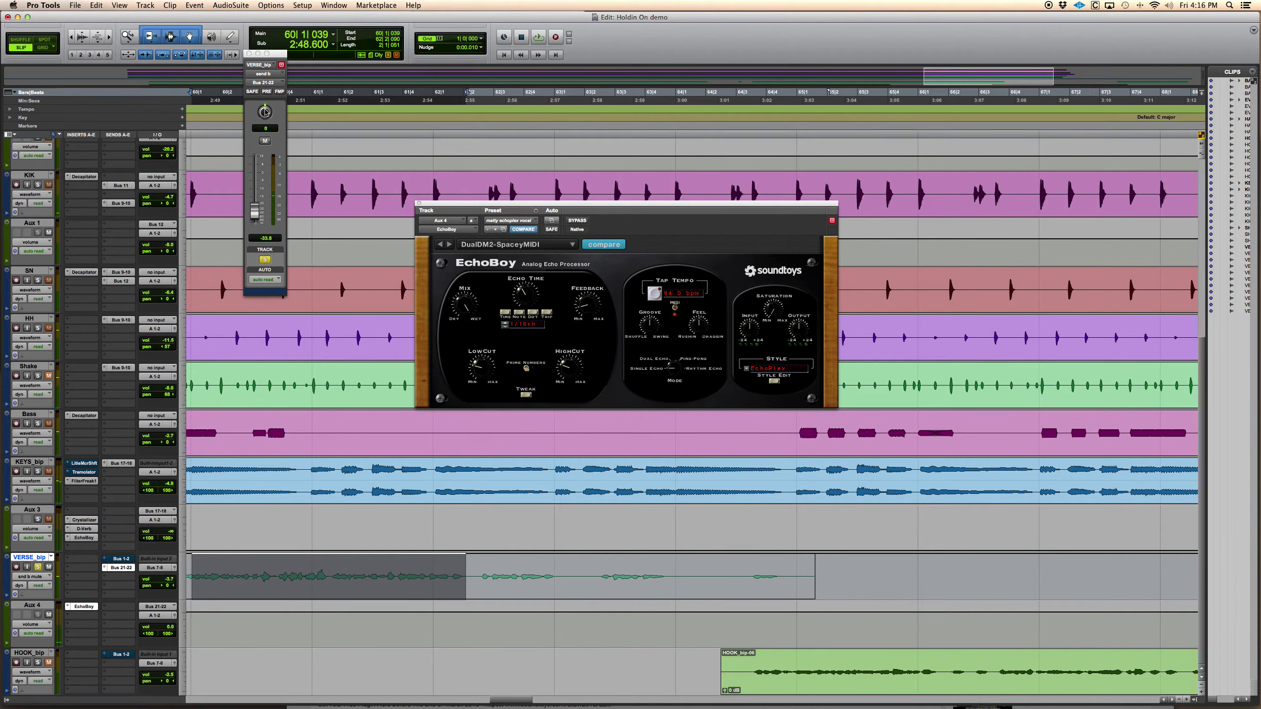
Switch EchoBoy to Ping-Pong mode with Ping at 1/32nd and Pong at 1/64th, and play the vocal selection.
key(space)
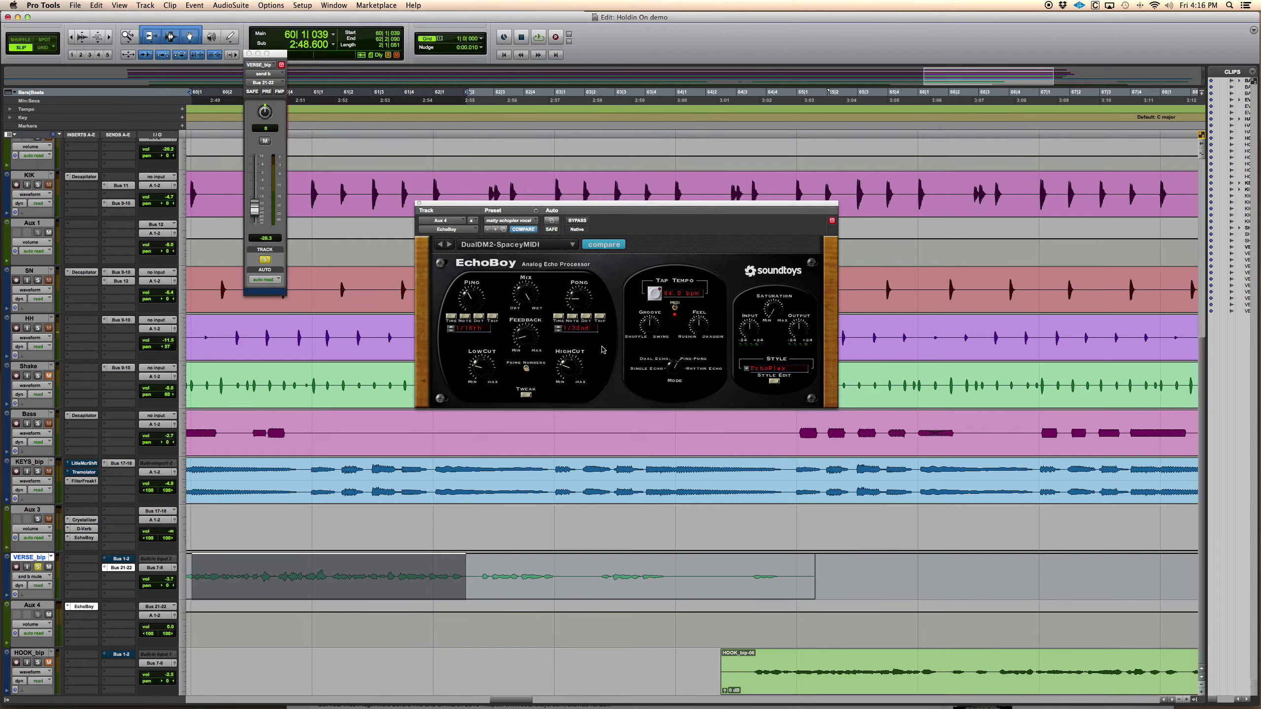
key(space)
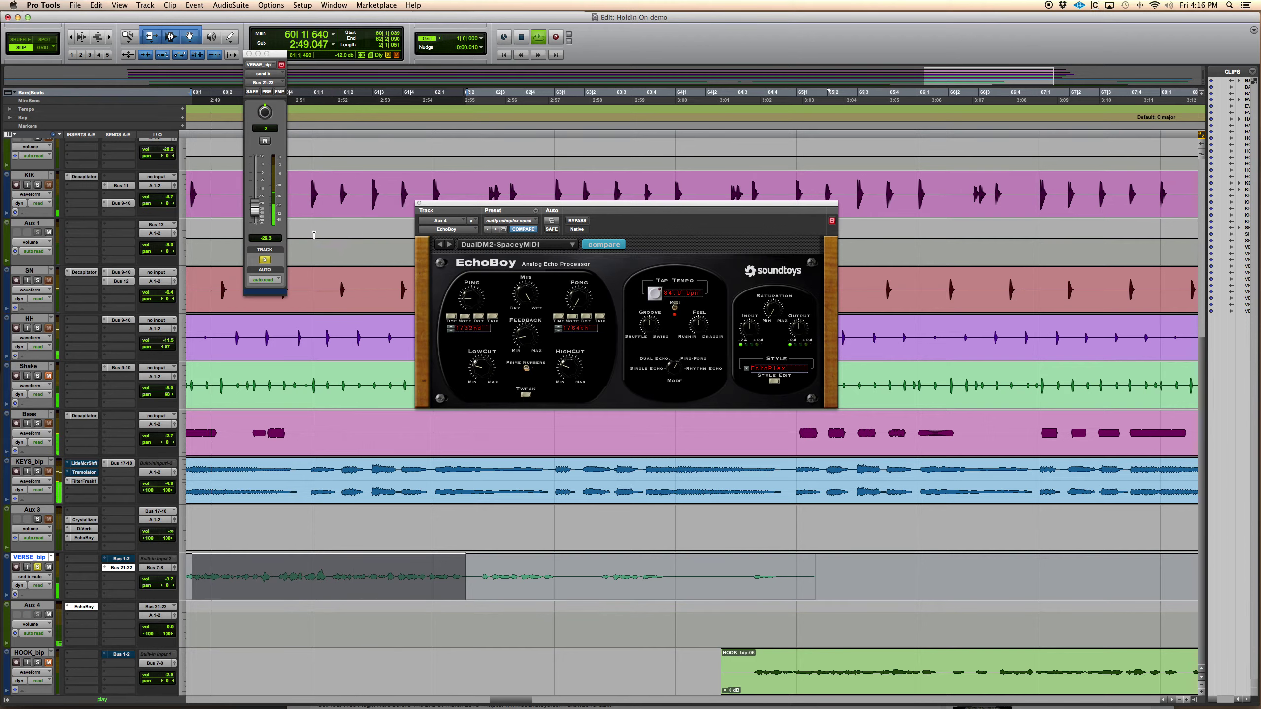
key(space)
Set the EchoBoy Ping time to 1/64th and raise the VERSE_bip send to about -20 dB while auditioning the vocal.
key(space)
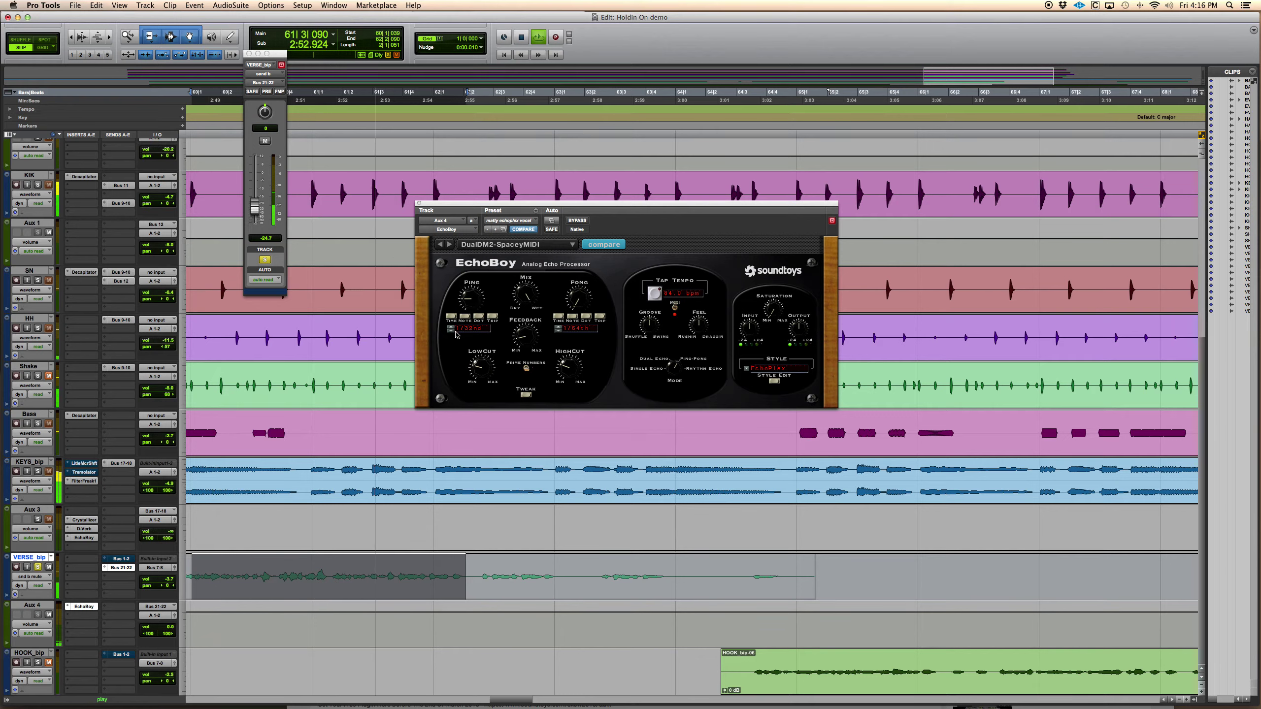
key(space)
key(space)
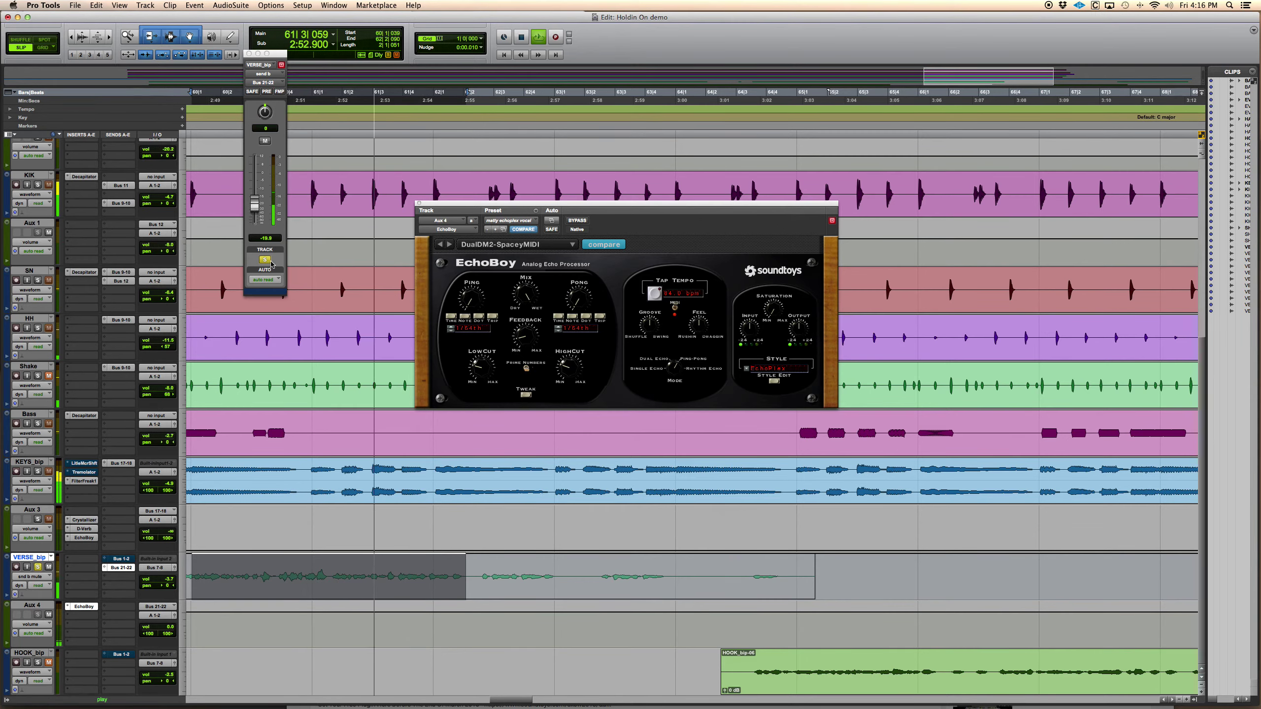
key(space)
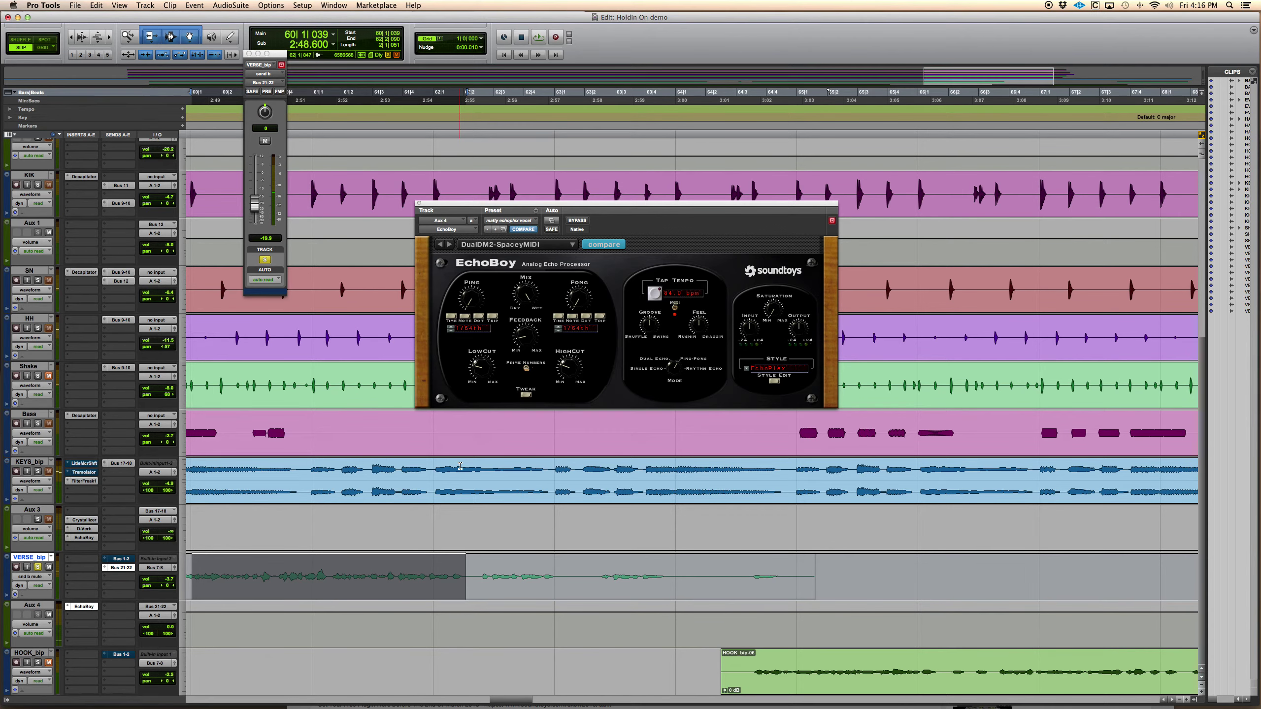
Copy Little MicroShift below a bypassed EchoBoy on Aux 4 and audition it with the VERSE_bip send at about -14 dB.
key(super+bracketleft)
key(super+bracketleft)
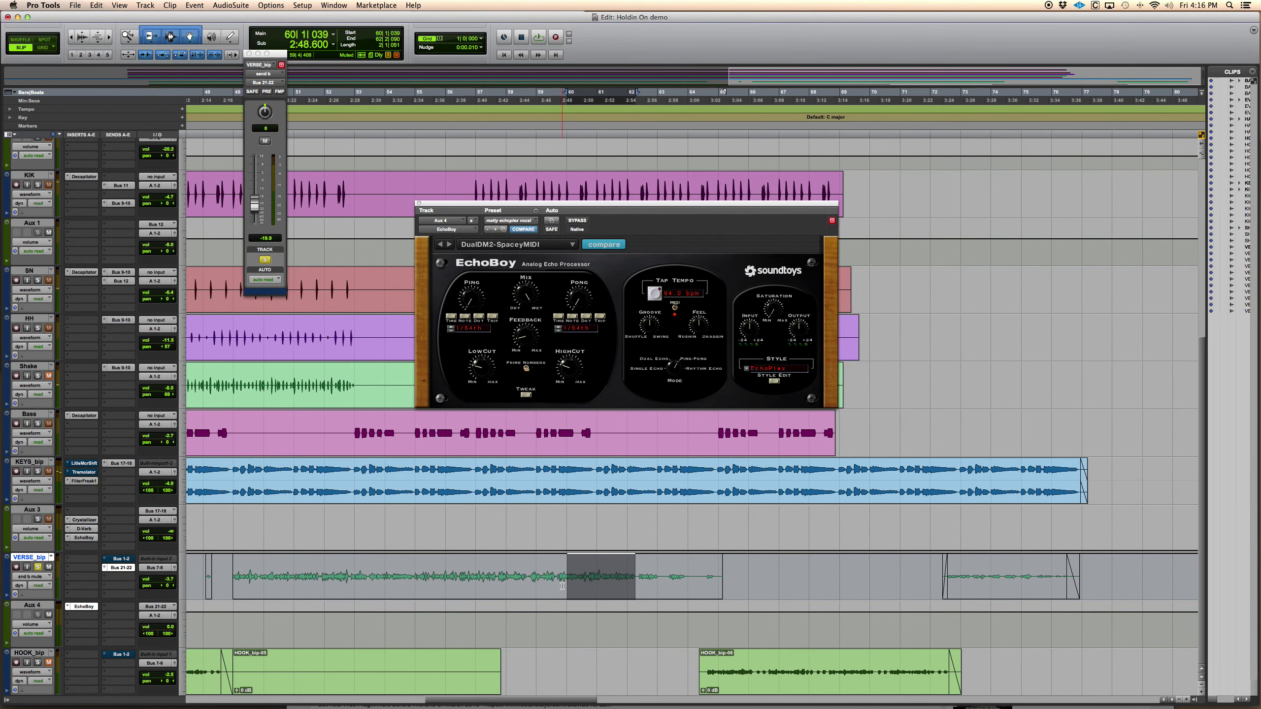
key(super+bracketleft)
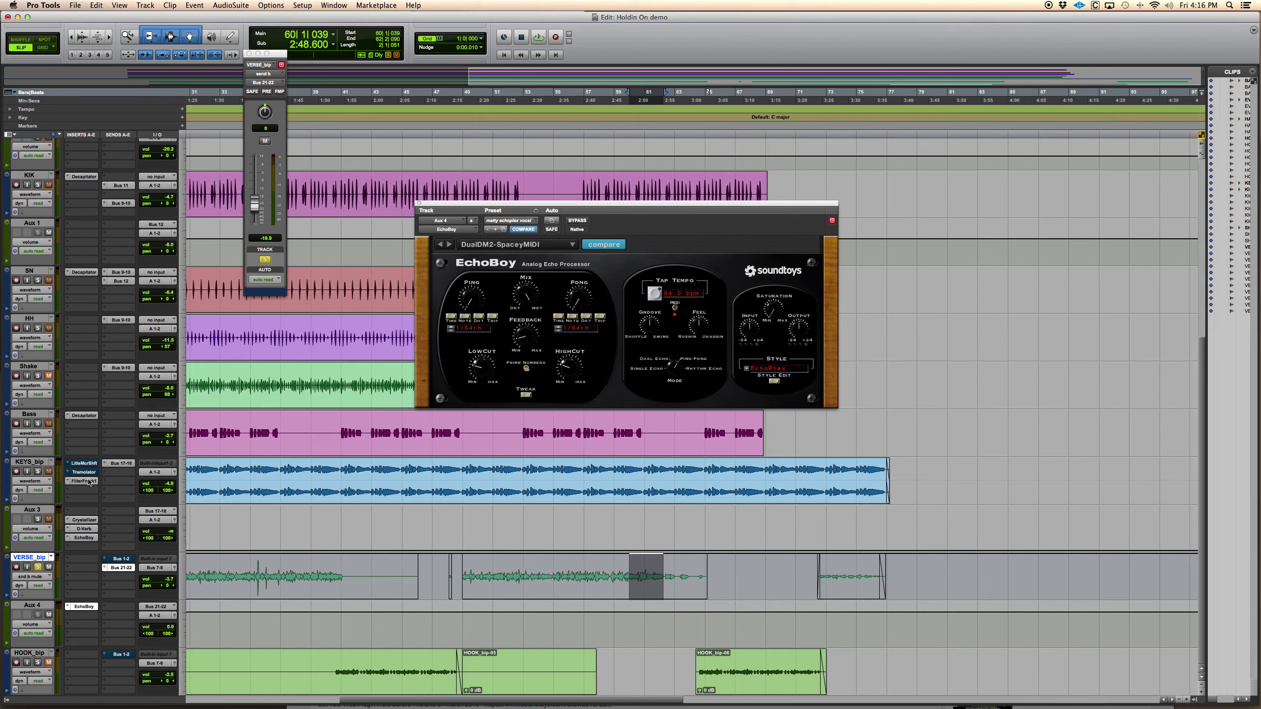
key(space)
super+click(79, 608)
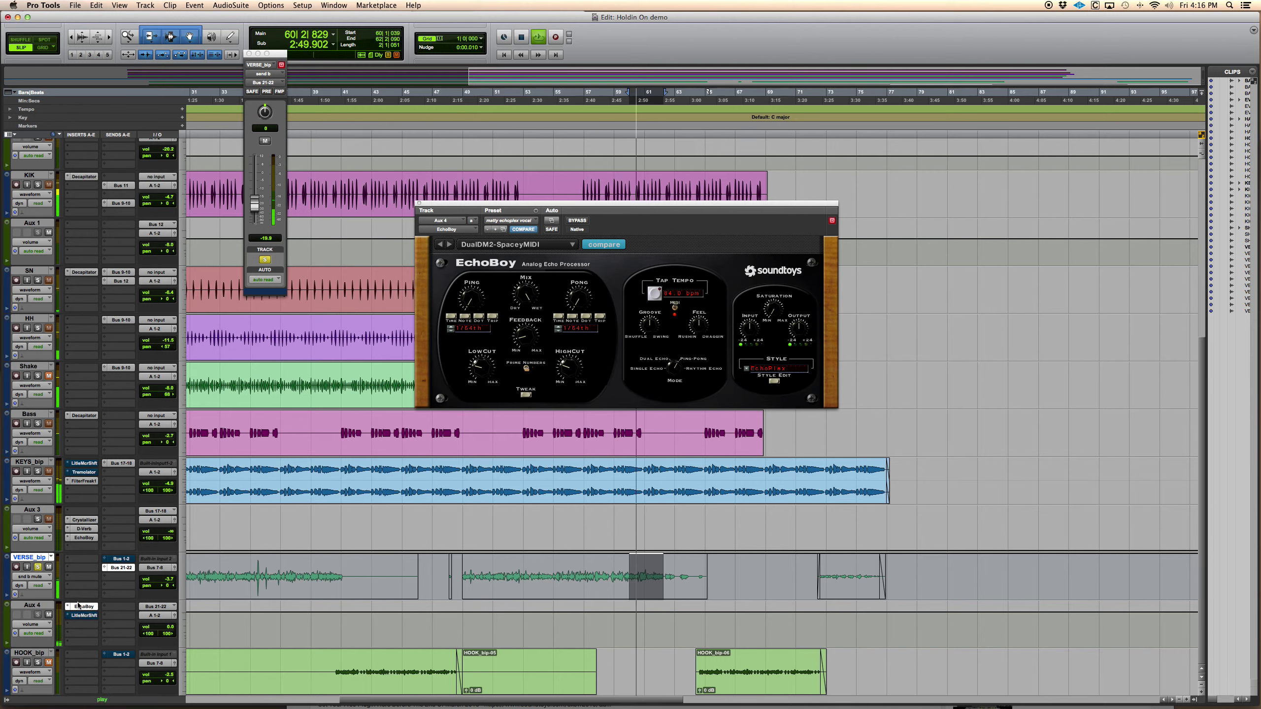
click(94, 615)
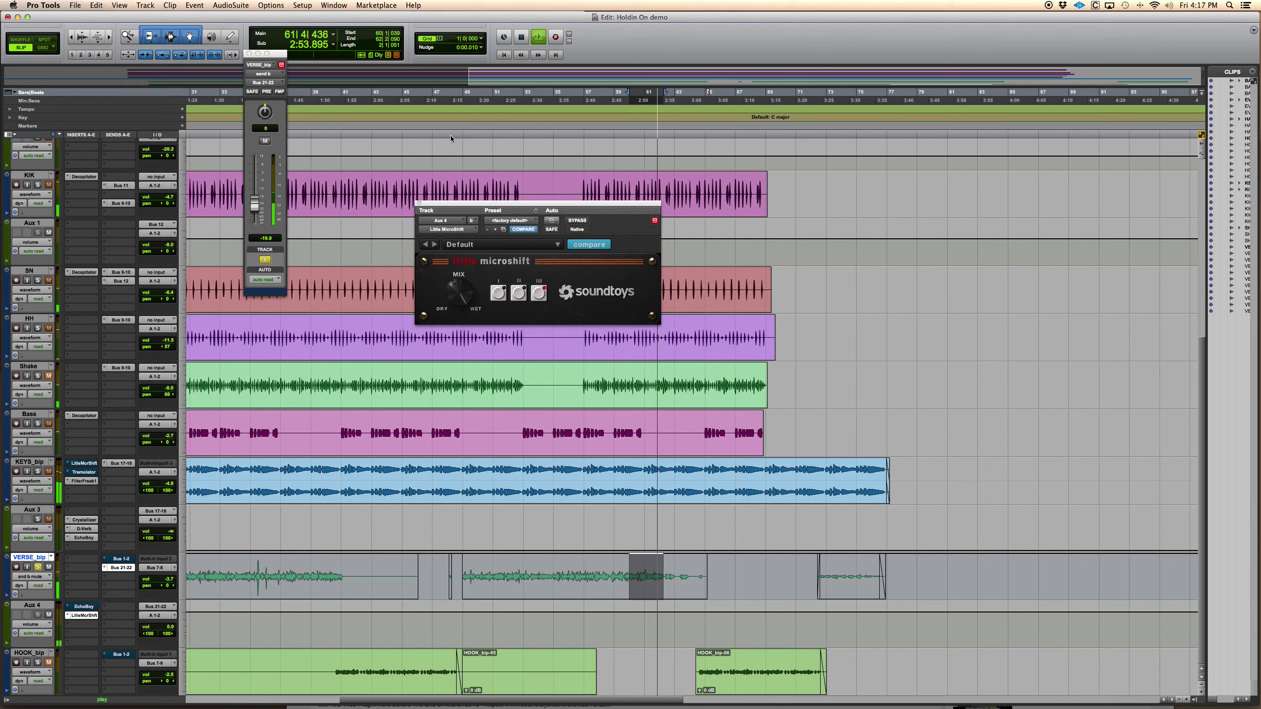
drag(254, 210, 254, 198)
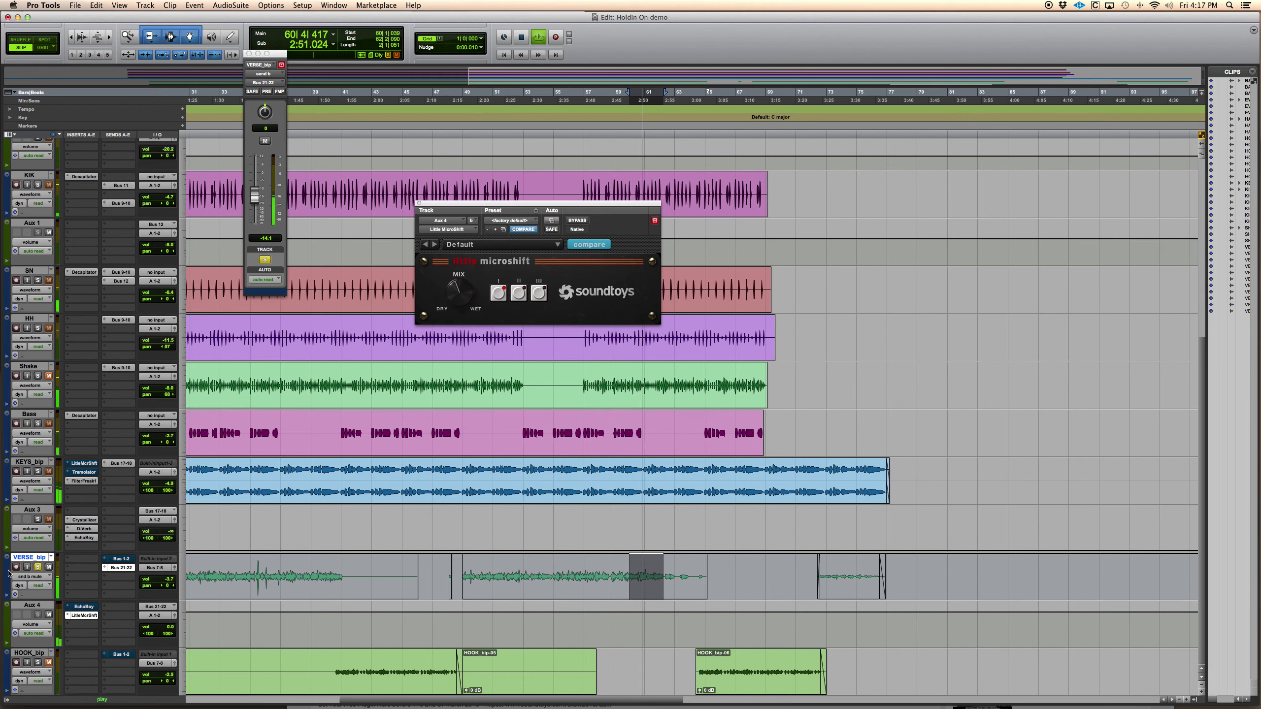
Stop playback and mute the Bus 21-22 send on VERSE_bip.
key(space)
click(265, 142)
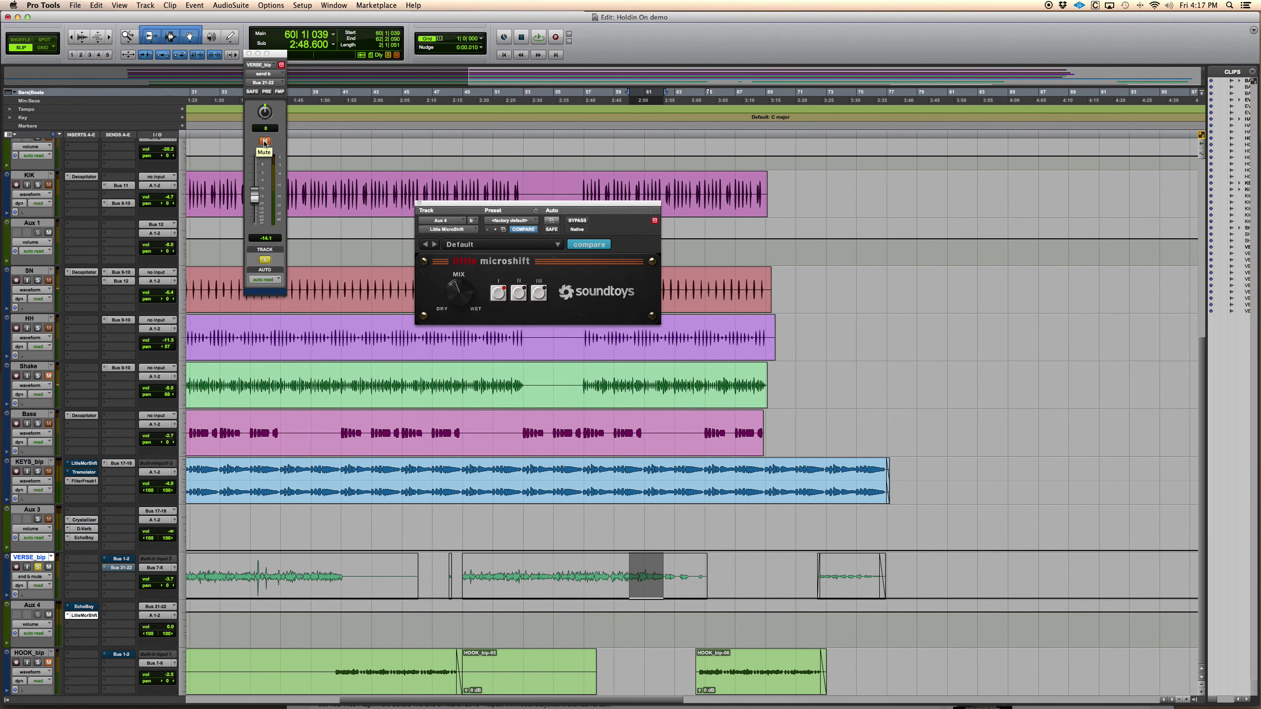
Open the Little MicroShift insert on the KEYS_bip track.
key(super+bracketleft)
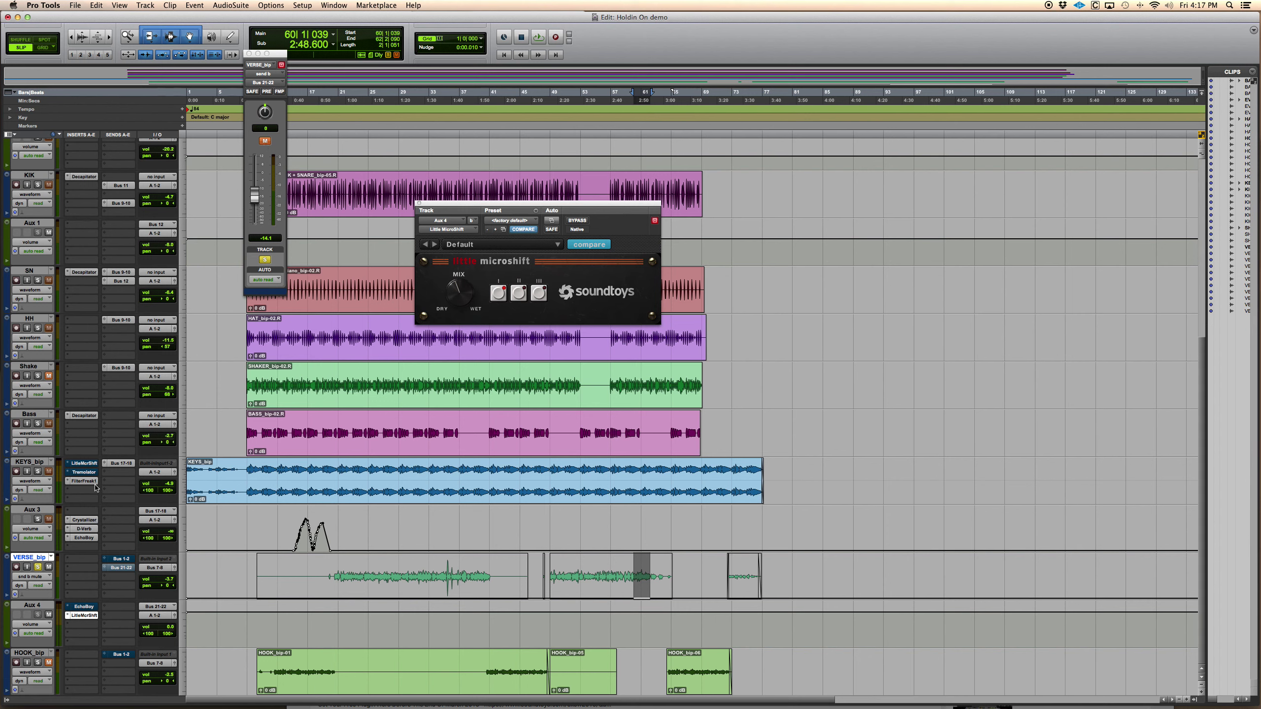
click(84, 472)
click(83, 480)
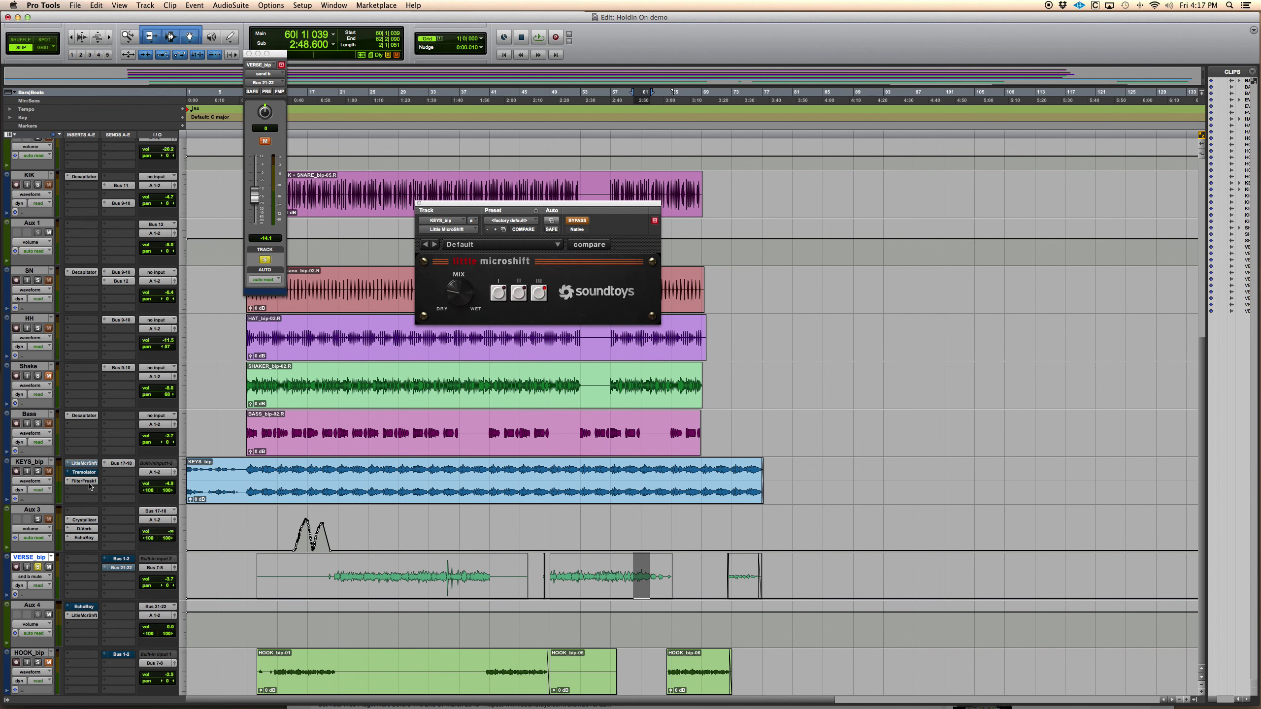